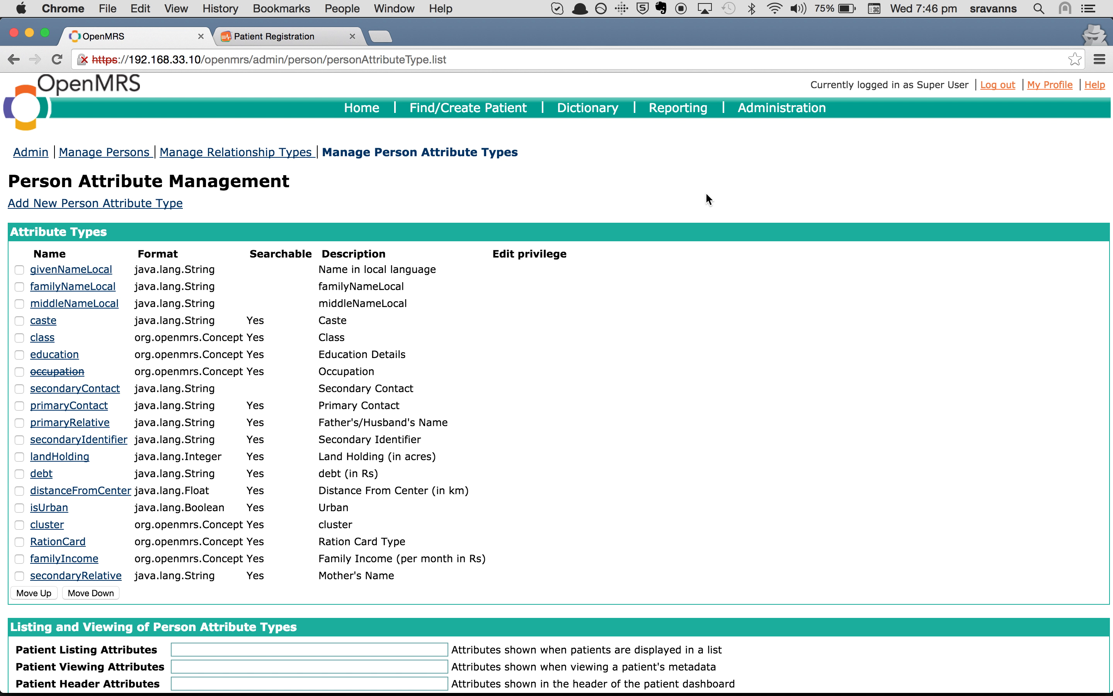
# Open the Manage Person Attribute Types page from the OpenMRS administration page.
pyautogui.click(764, 112)
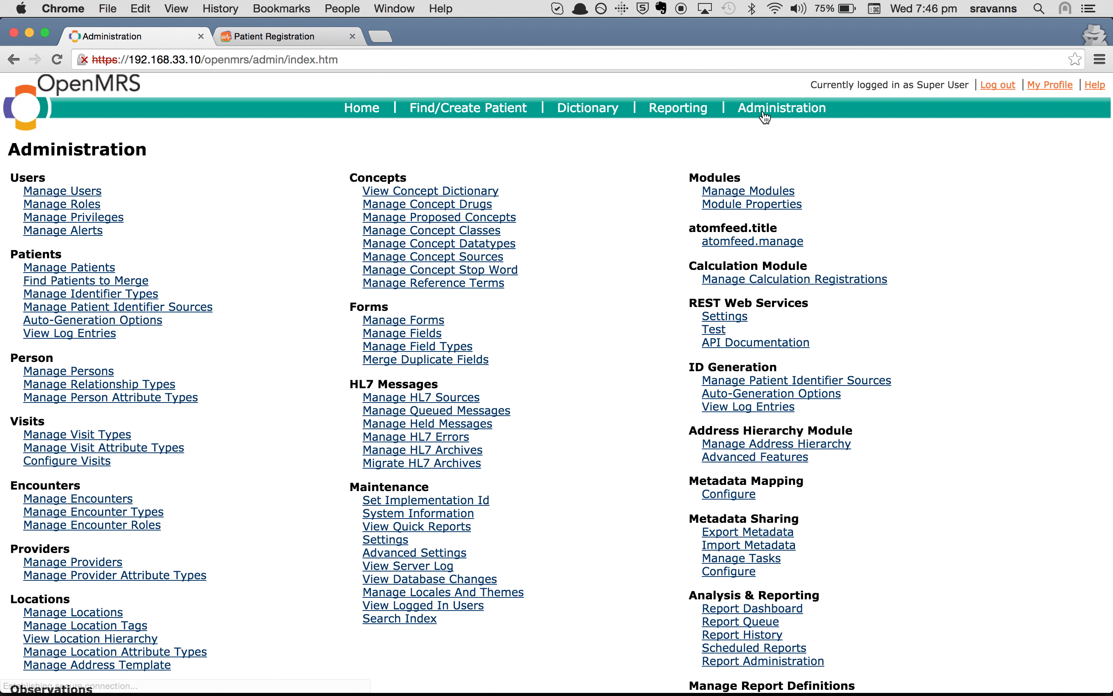
pyautogui.moveTo(9, 398); pyautogui.dragTo(222, 396)
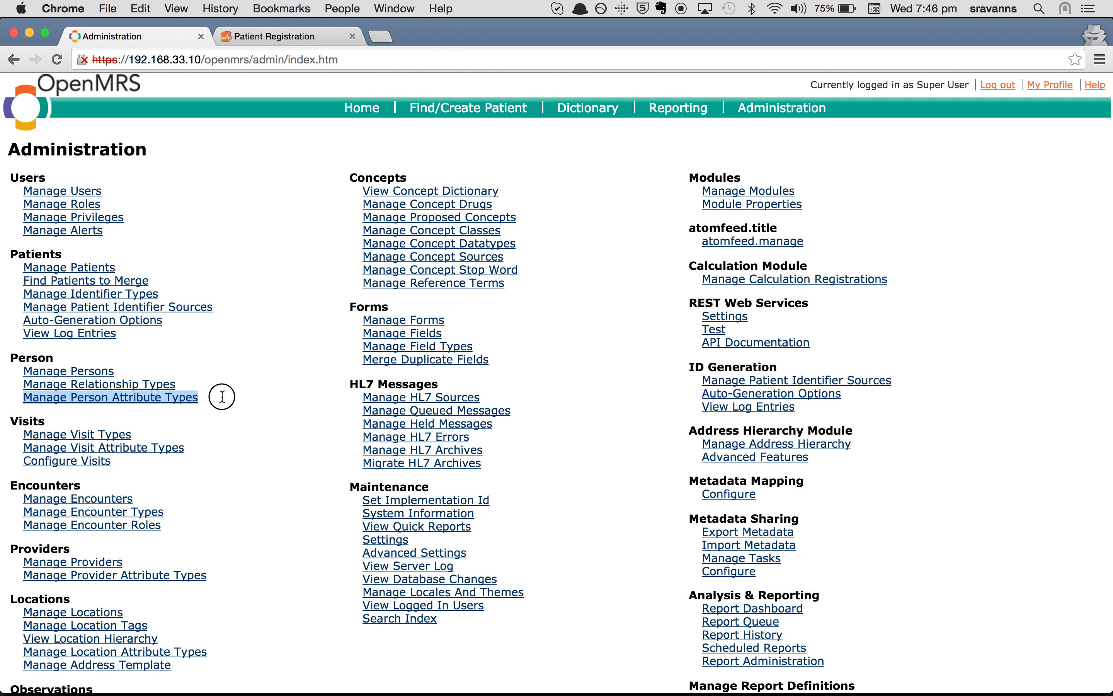
pyautogui.click(186, 405)
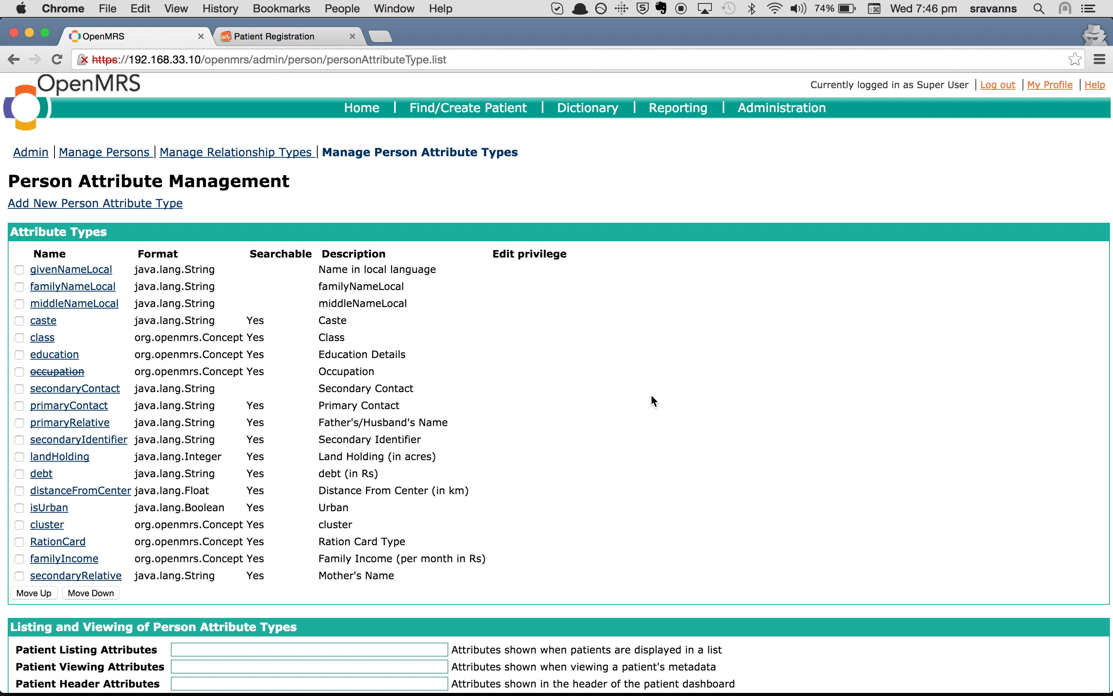
# Review the list of person attribute types, noting the order of education, secondaryContact and primaryContact.
pyautogui.scroll(-2, 651, 397)
pyautogui.moveTo(30, 229); pyautogui.dragTo(414, 563)
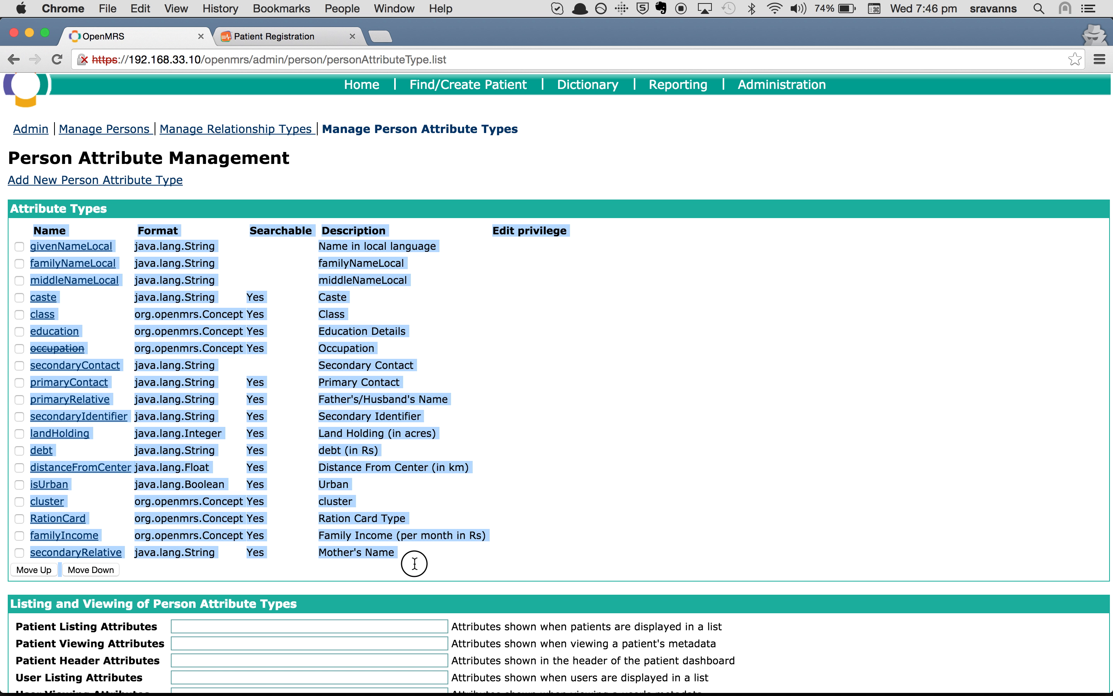
pyautogui.click(415, 563)
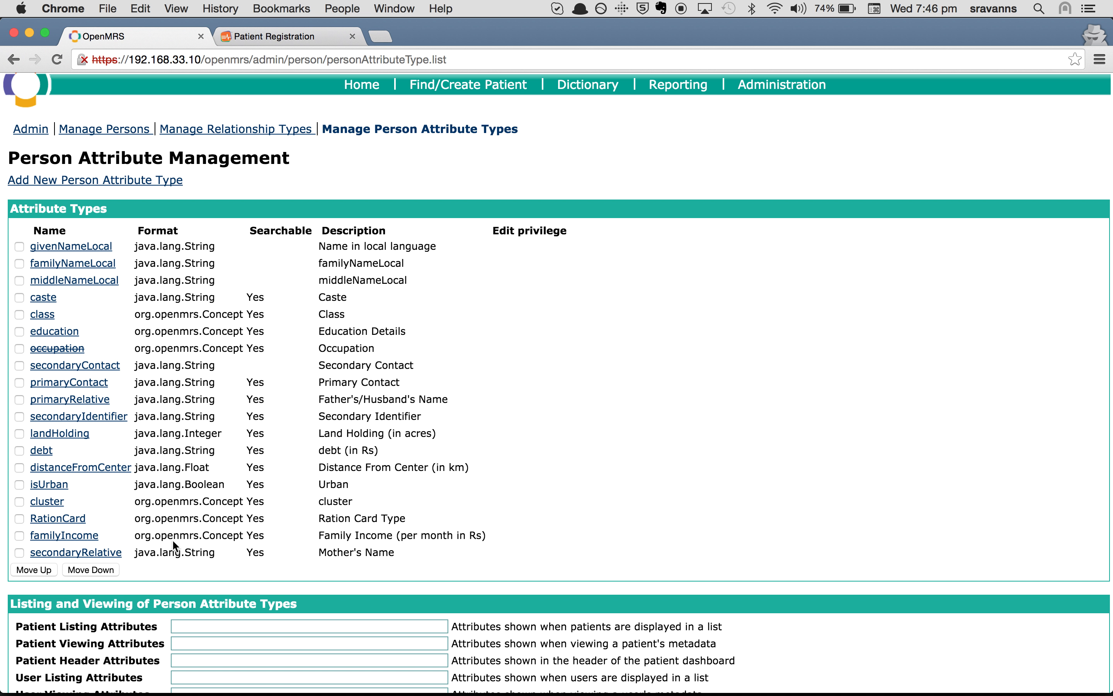
pyautogui.moveTo(81, 331); pyautogui.dragTo(27, 331)
pyautogui.moveTo(124, 363); pyautogui.dragTo(36, 365)
pyautogui.moveTo(92, 318); pyautogui.dragTo(49, 331)
pyautogui.moveTo(119, 382); pyautogui.dragTo(30, 384)
pyautogui.click(127, 391)
# Switch to the Bahmni new patient form and examine the field order in the Other Information section.
pyautogui.click(290, 34)
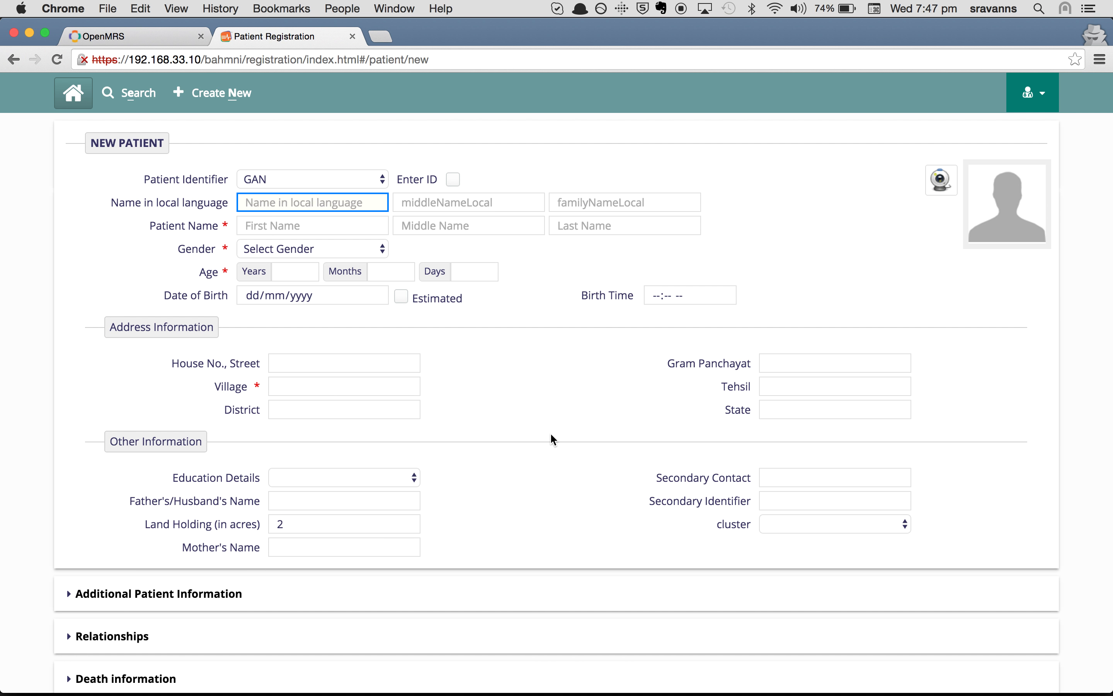
pyautogui.click(546, 476)
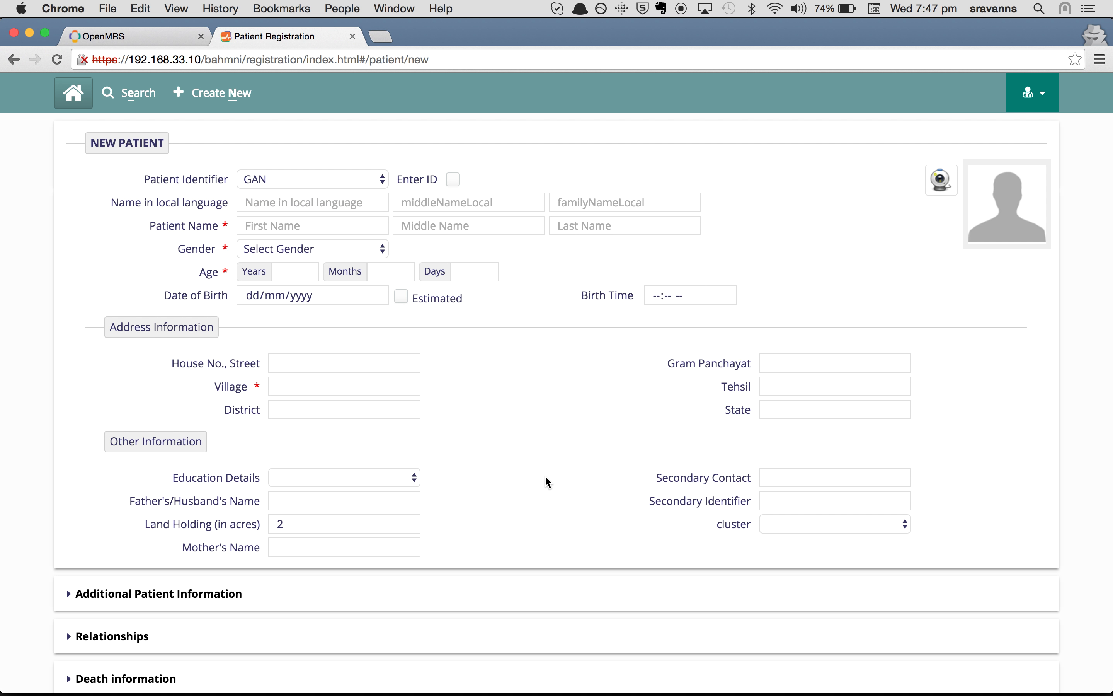
pyautogui.moveTo(165, 478); pyautogui.dragTo(259, 481)
pyautogui.tripleClick(258, 481)
pyautogui.moveTo(652, 478); pyautogui.dragTo(752, 478)
pyautogui.moveTo(125, 502); pyautogui.dragTo(269, 500)
pyautogui.click(269, 501)
pyautogui.moveTo(636, 506); pyautogui.dragTo(753, 498)
# Return to the OpenMRS attribute types and compare the order of education, secondaryContact, primaryContact and primaryRelative with the form.
pyautogui.click(161, 37)
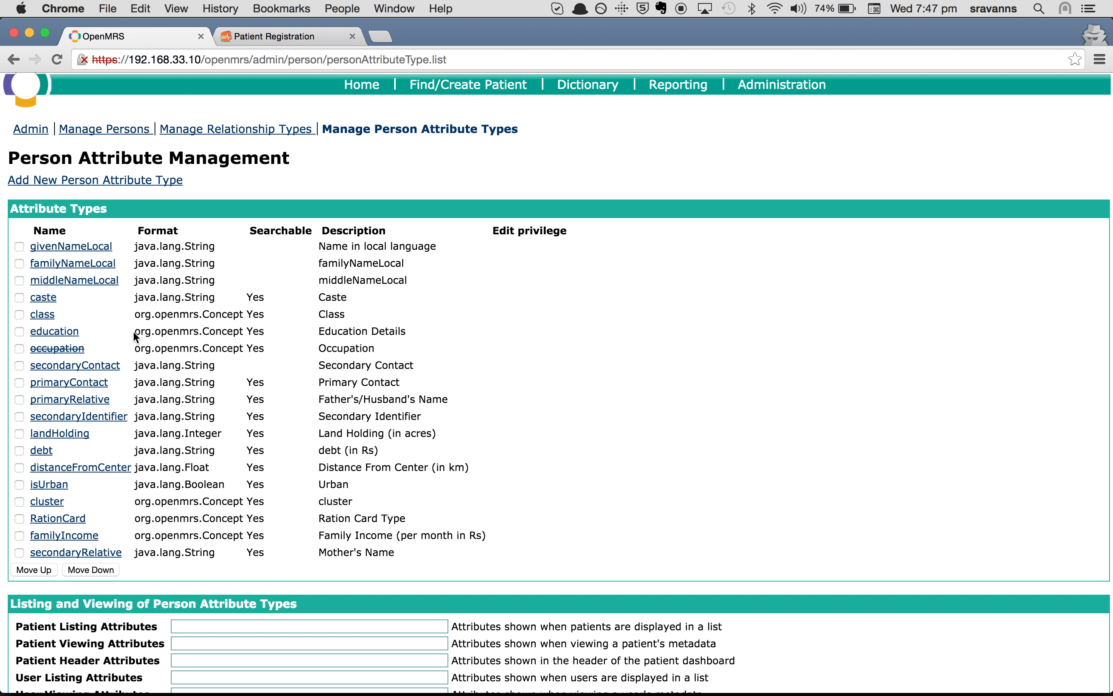
pyautogui.moveTo(80, 331); pyautogui.dragTo(53, 328)
pyautogui.moveTo(121, 365); pyautogui.dragTo(36, 364)
pyautogui.moveTo(109, 384); pyautogui.dragTo(27, 385)
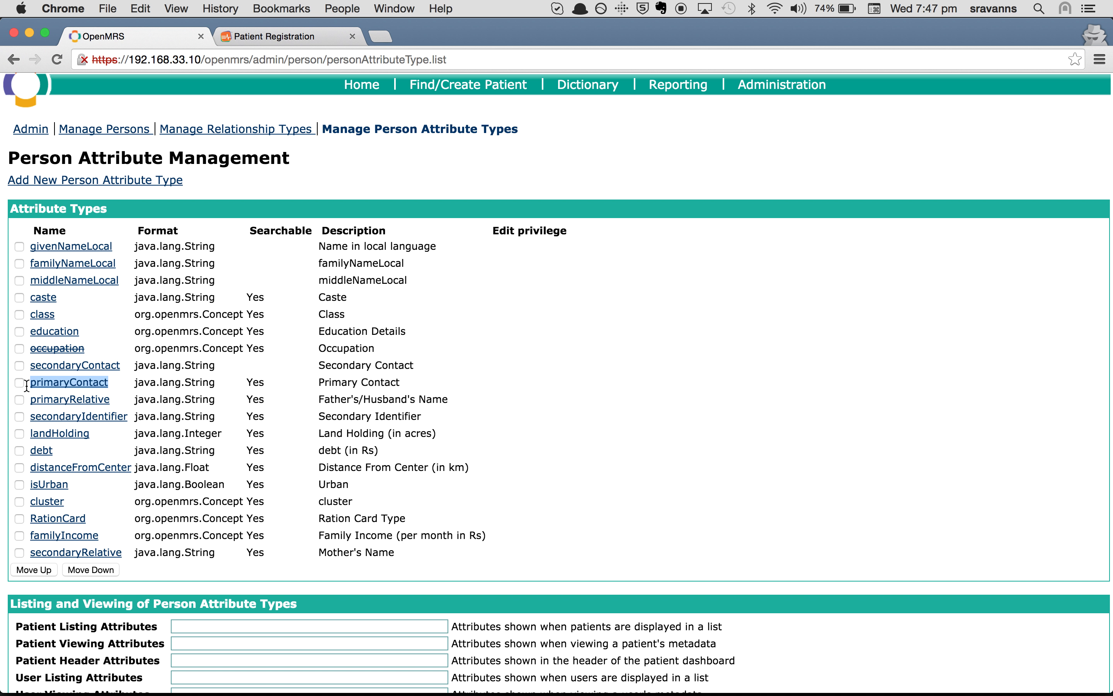
pyautogui.moveTo(120, 399); pyautogui.dragTo(29, 401)
pyautogui.moveTo(316, 395); pyautogui.dragTo(489, 396)
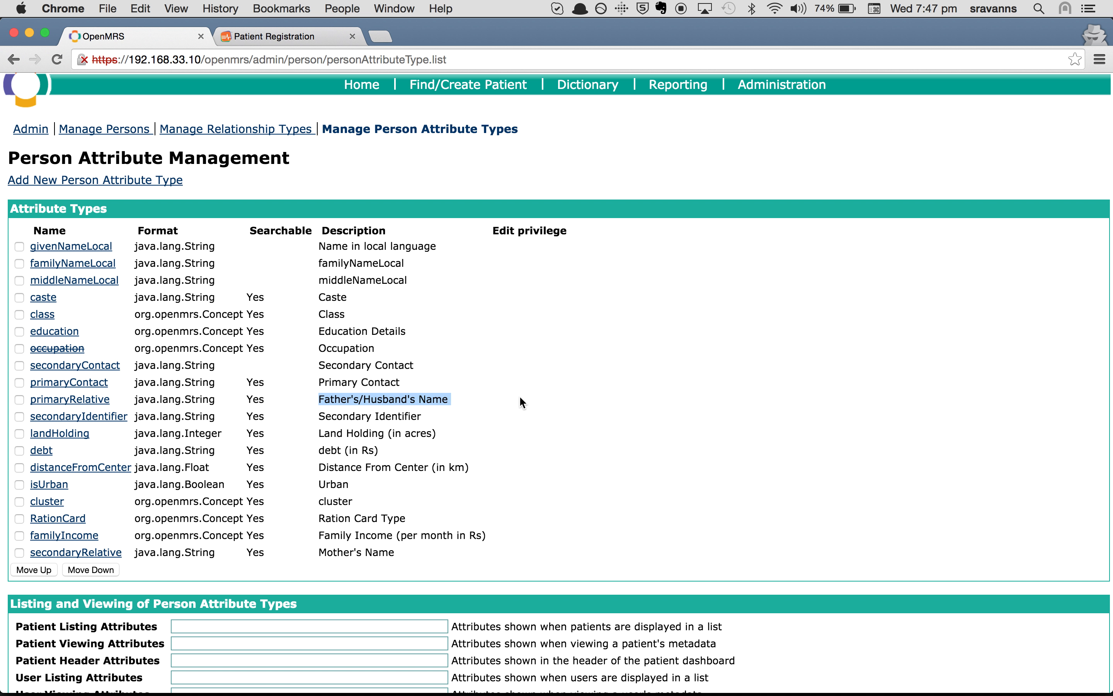
pyautogui.click(607, 385)
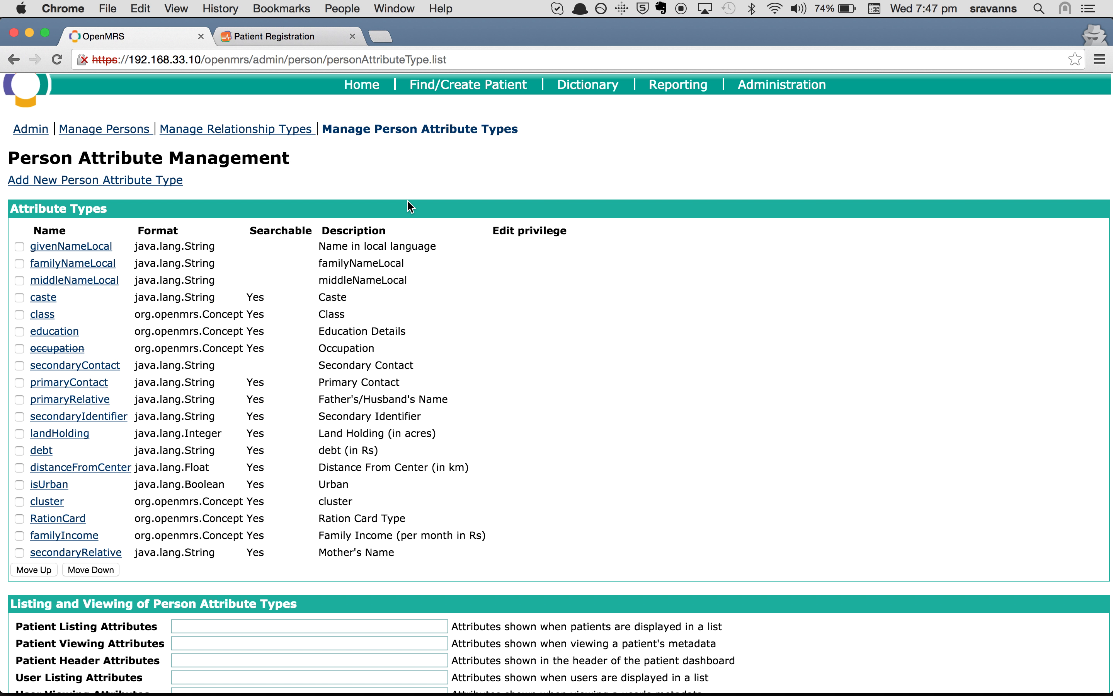
# Move the primaryRelative attribute type (Father's/Husband's Name) up four places, directly above education.
pyautogui.moveTo(319, 399); pyautogui.dragTo(462, 398)
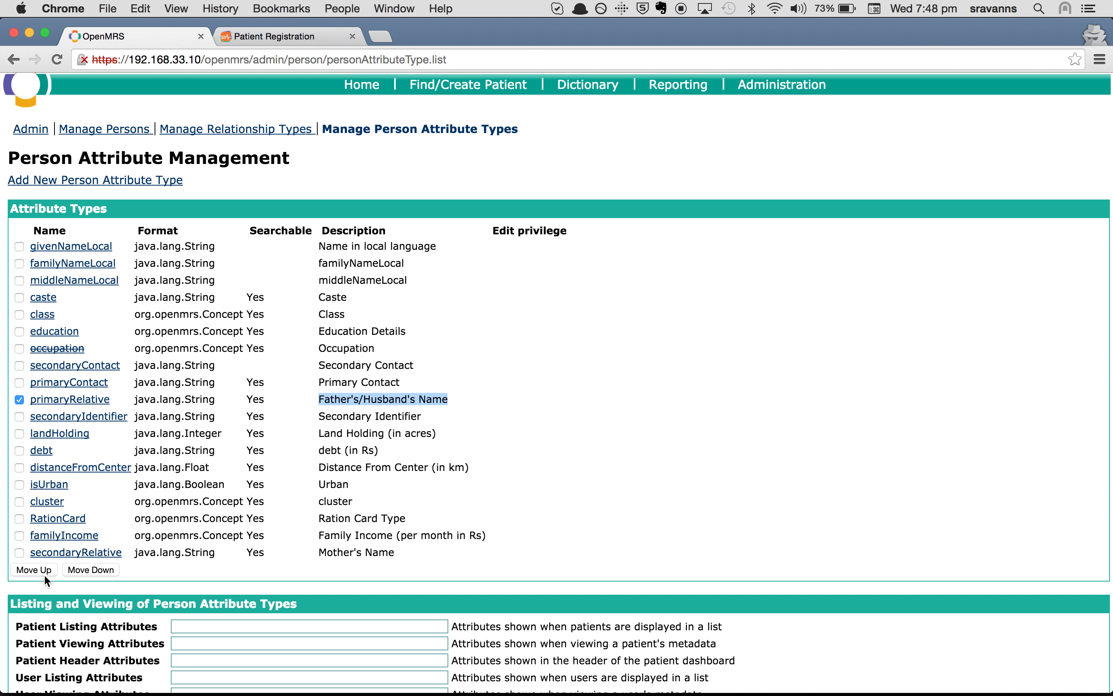
pyautogui.click(34, 569)
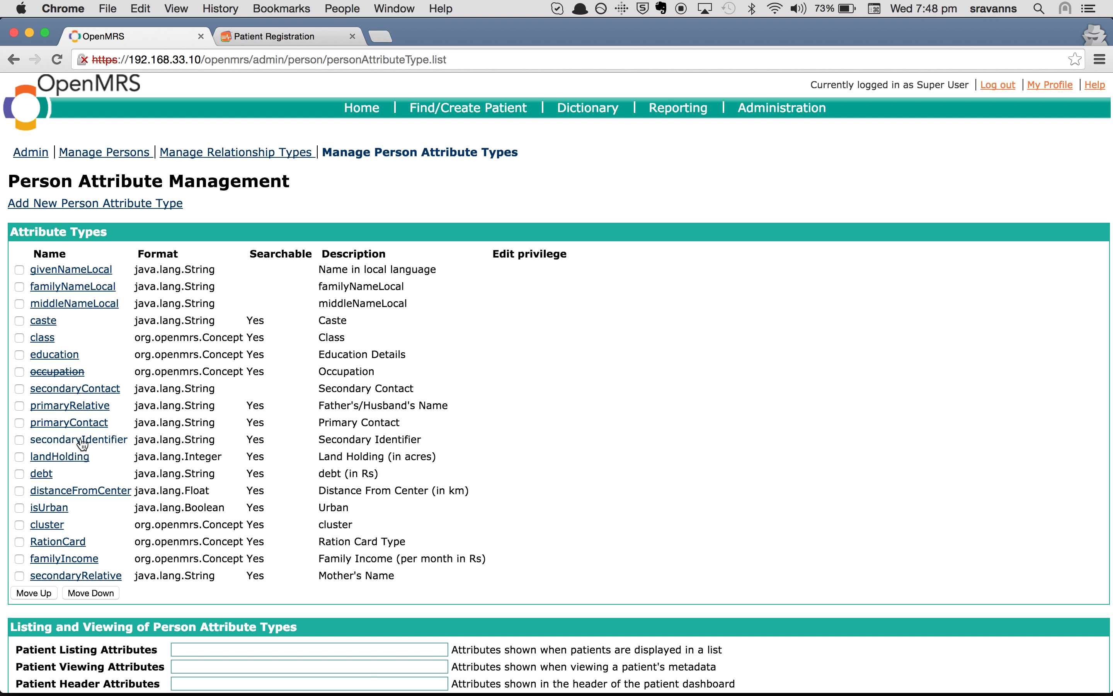
pyautogui.click(19, 405)
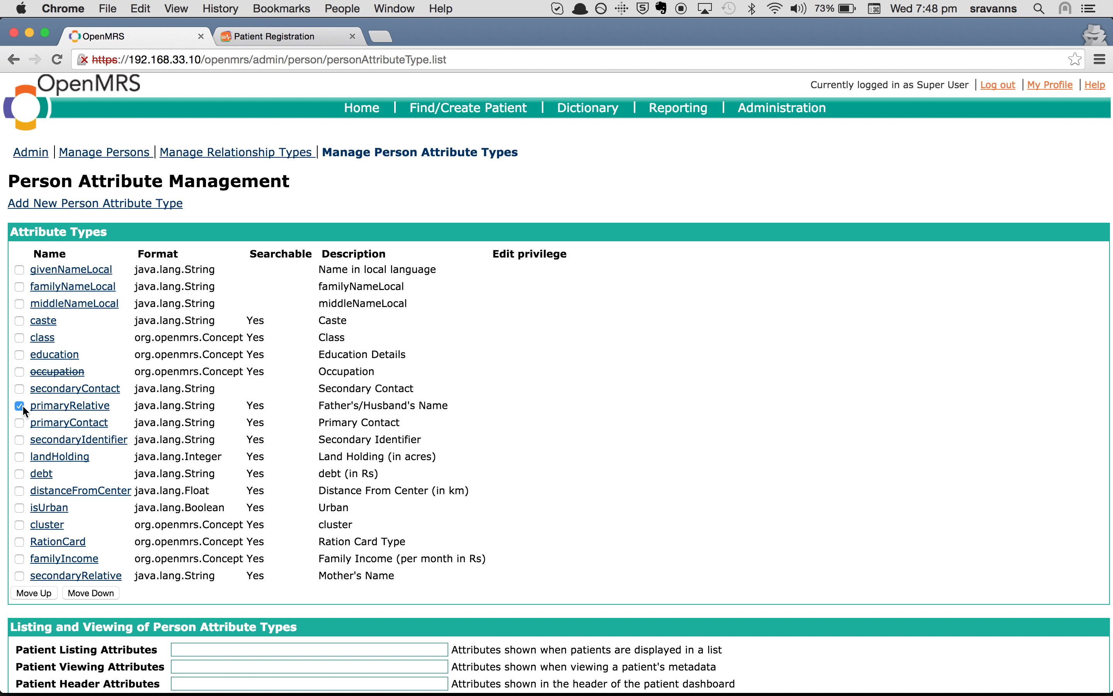
pyautogui.click(35, 592)
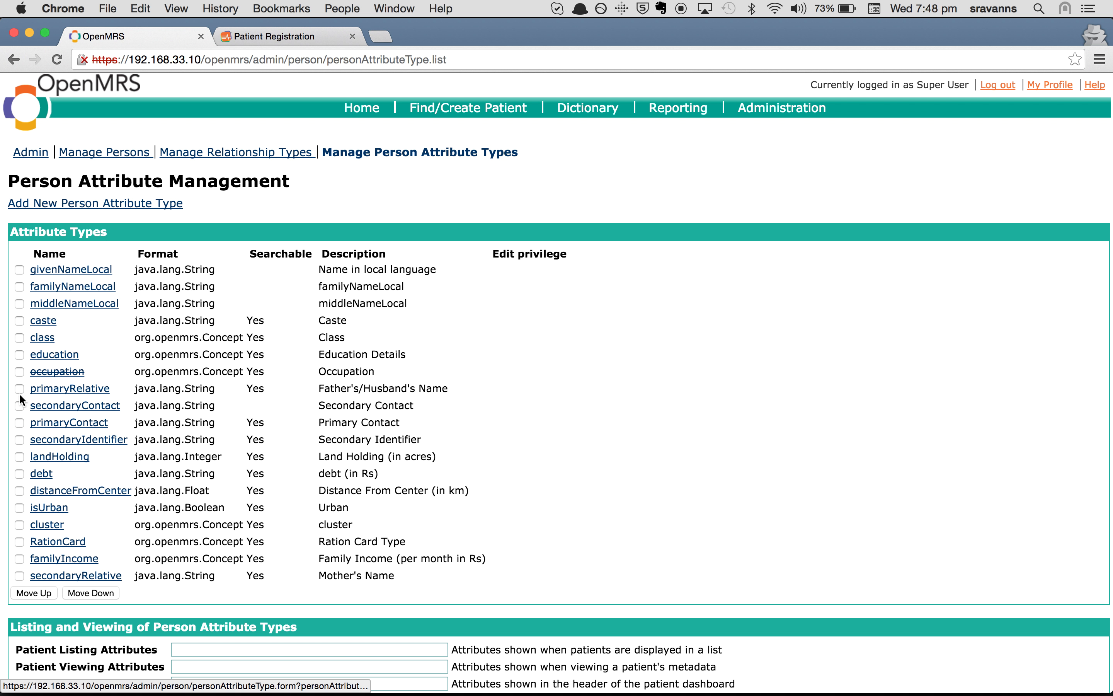
pyautogui.click(19, 389)
pyautogui.click(42, 591)
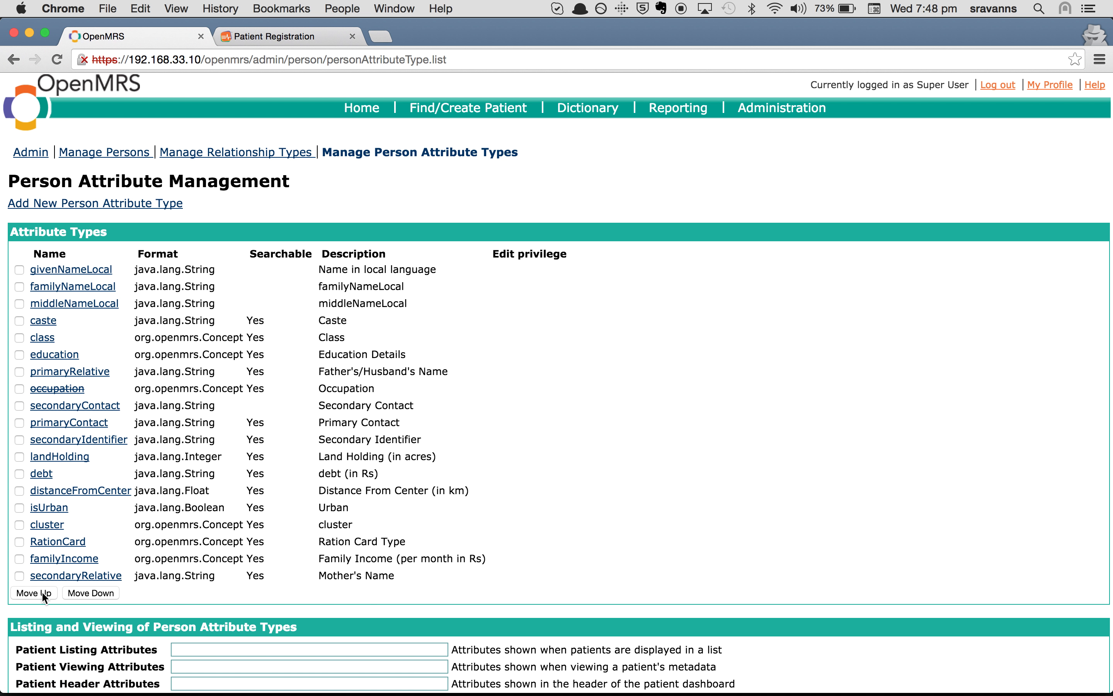
pyautogui.click(19, 372)
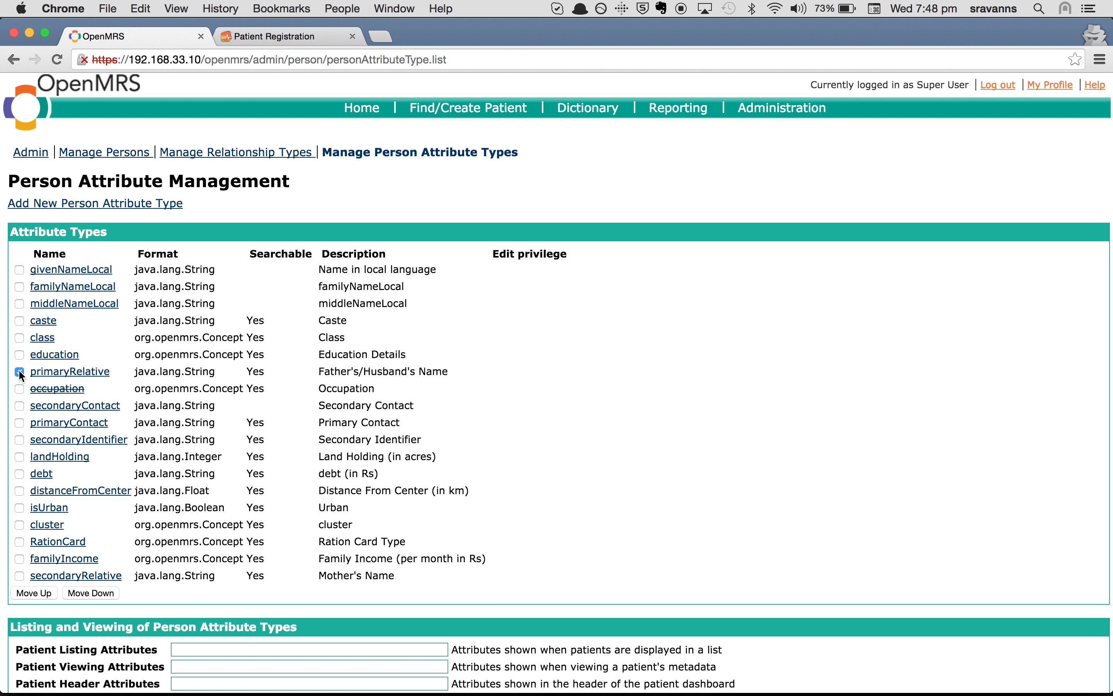
pyautogui.click(31, 592)
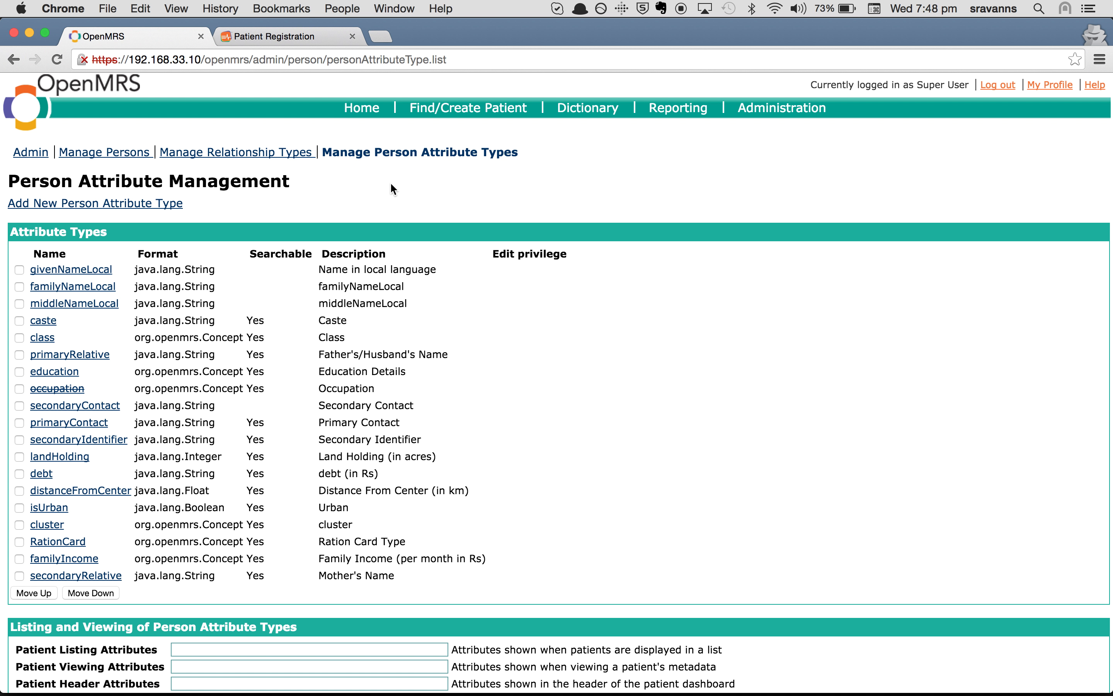
# Switch to the Bahmni new patient form and check where Education Details, Secondary Contact and Father's/Husband's Name sit before reloading.
pyautogui.click(274, 36)
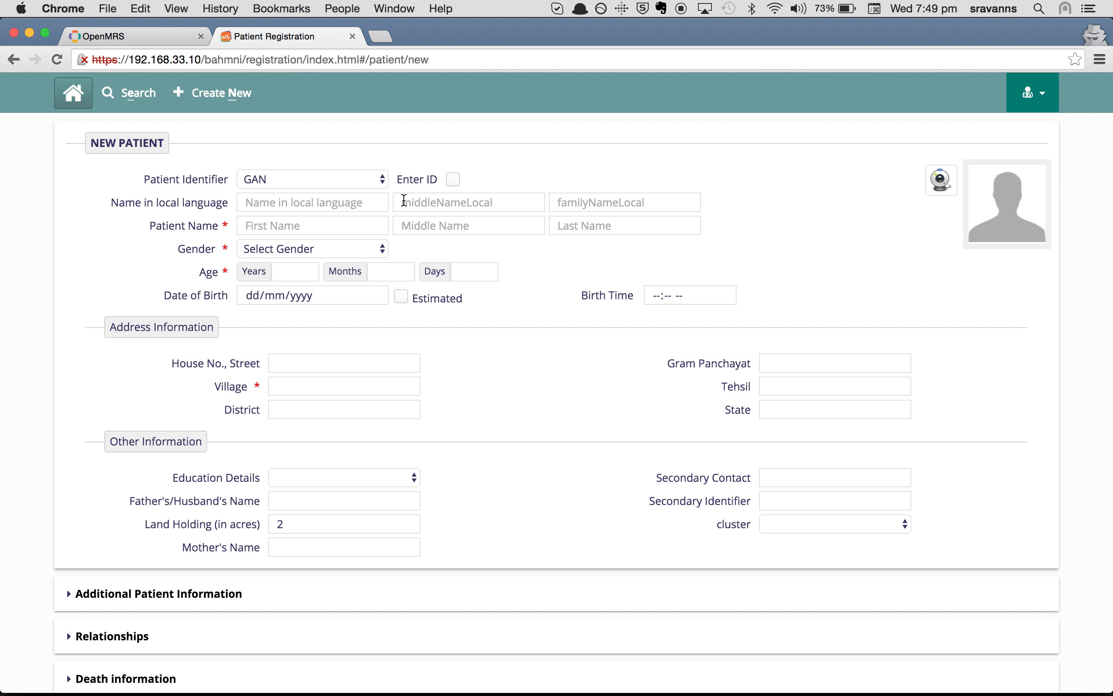
pyautogui.moveTo(170, 475); pyautogui.dragTo(276, 479)
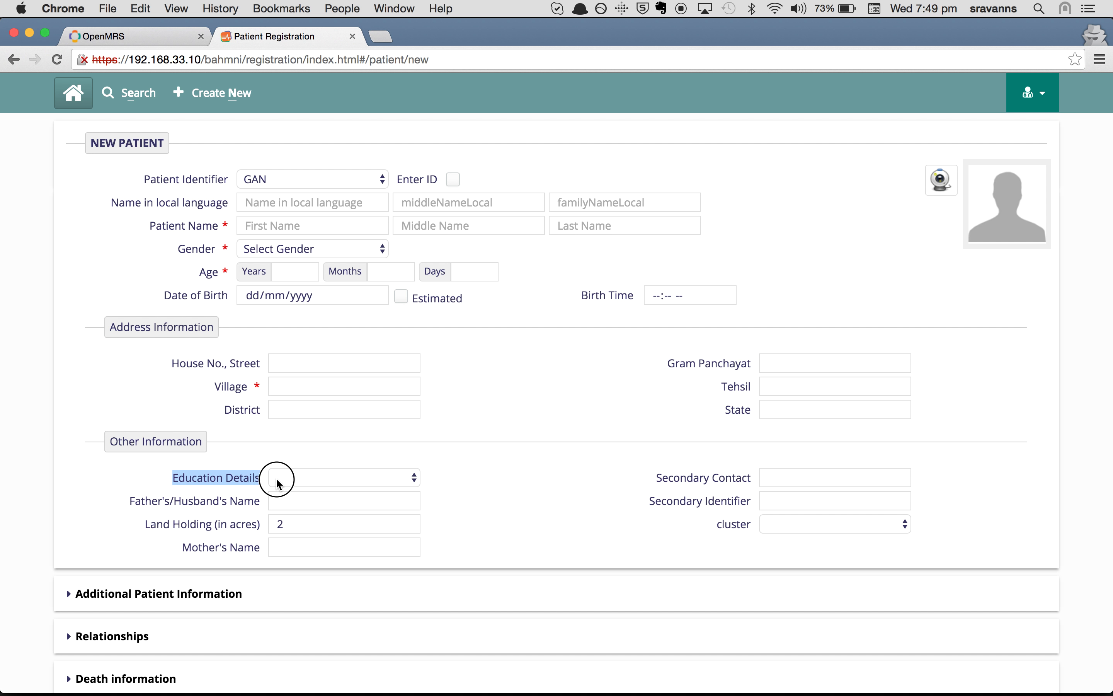
pyautogui.click(262, 479)
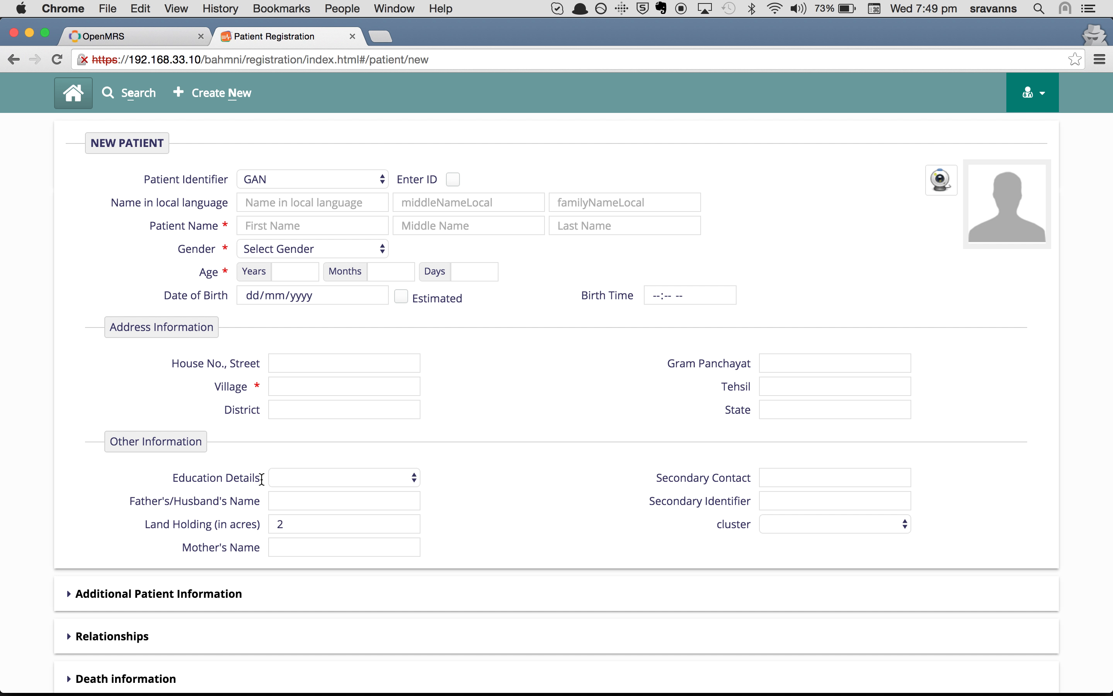
pyautogui.moveTo(653, 479); pyautogui.dragTo(751, 479)
pyautogui.moveTo(120, 506); pyautogui.dragTo(260, 505)
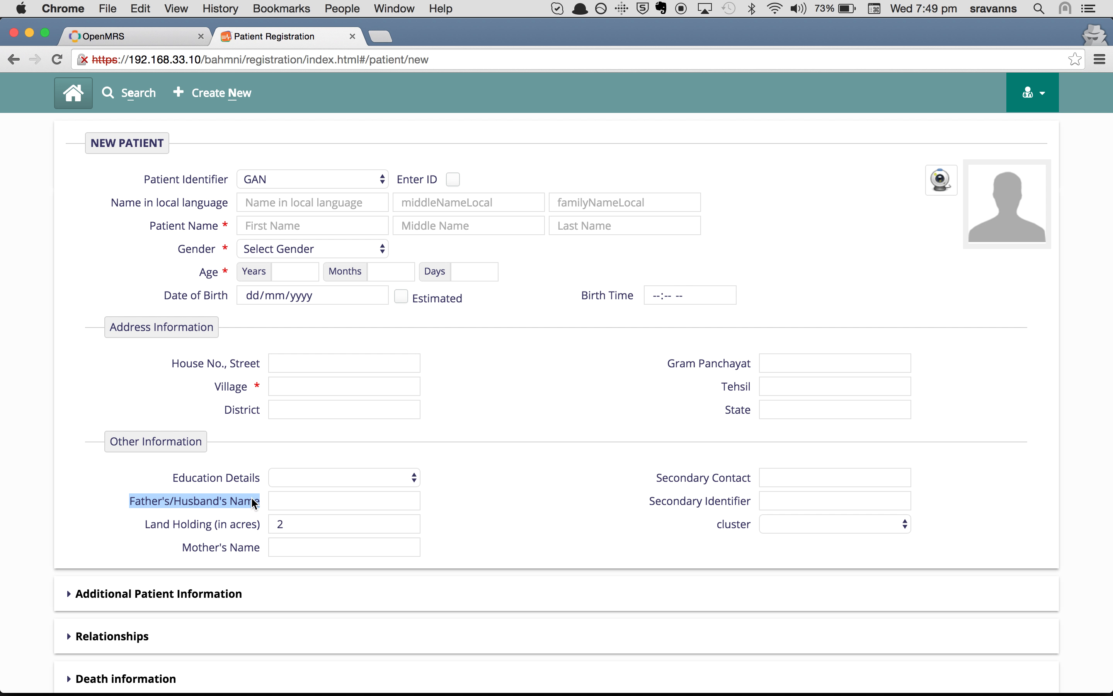
pyautogui.moveTo(173, 479); pyautogui.dragTo(257, 479)
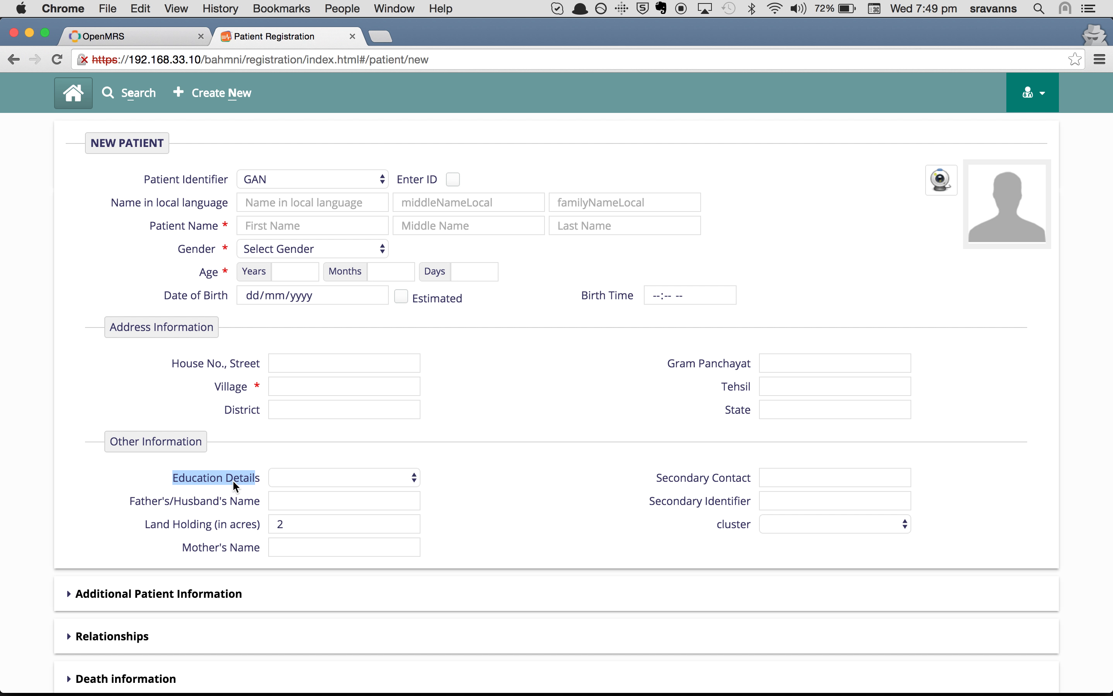
# Reload the new patient form and check the positions of Father's/Husband's Name, Education Details and Secondary Contact.
pyautogui.press('super+r')
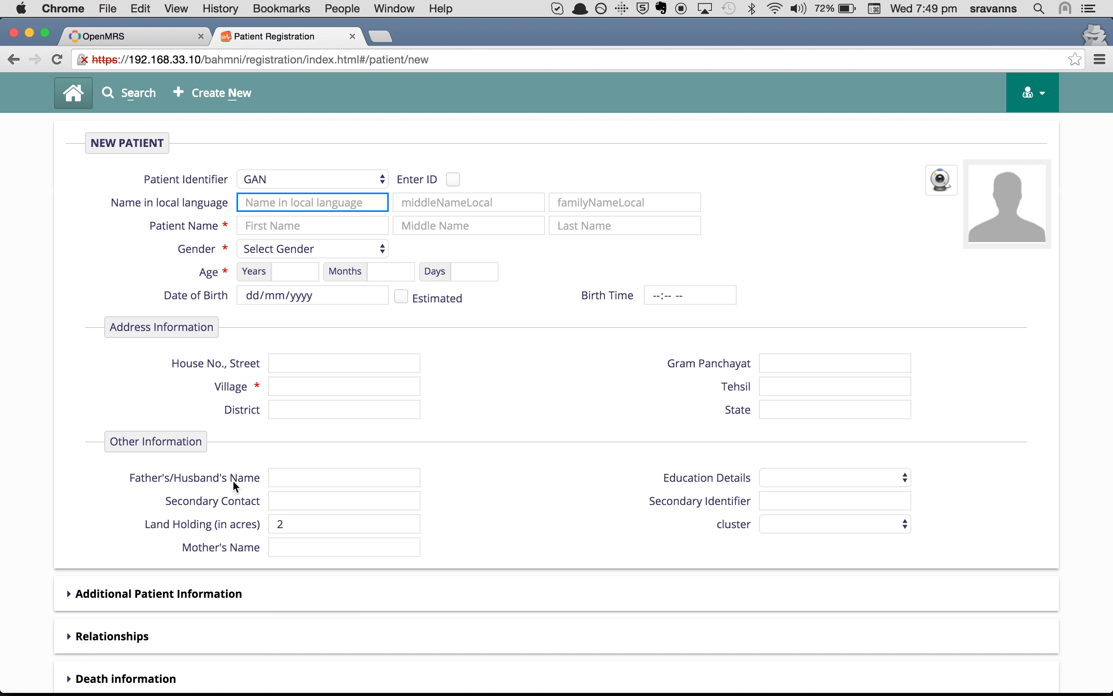
pyautogui.moveTo(128, 479); pyautogui.dragTo(261, 483)
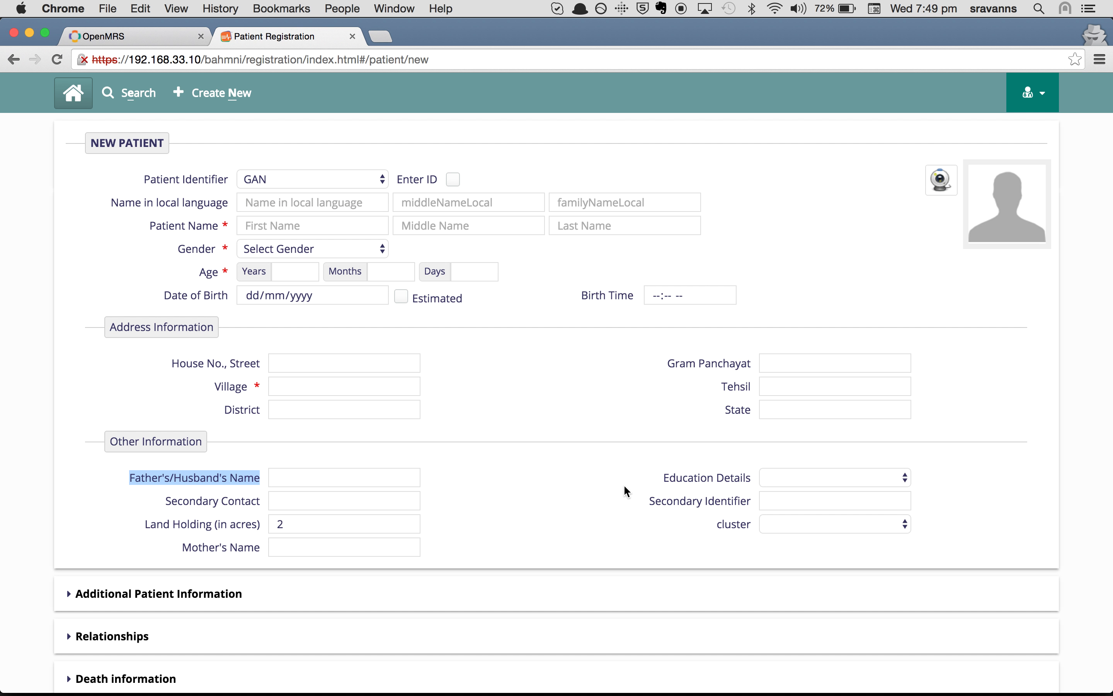
pyautogui.moveTo(661, 476); pyautogui.dragTo(746, 478)
pyautogui.moveTo(177, 502); pyautogui.dragTo(271, 498)
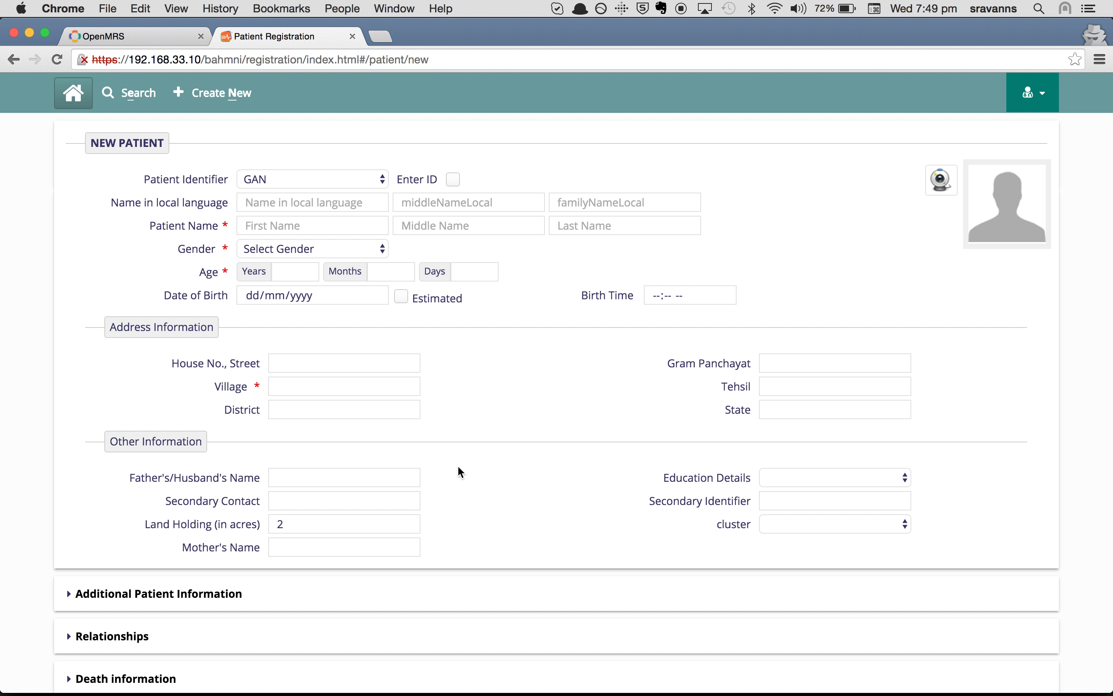
# In the OpenMRS attribute types, move education down two places, past occupation and directly below secondaryContact.
pyautogui.click(164, 36)
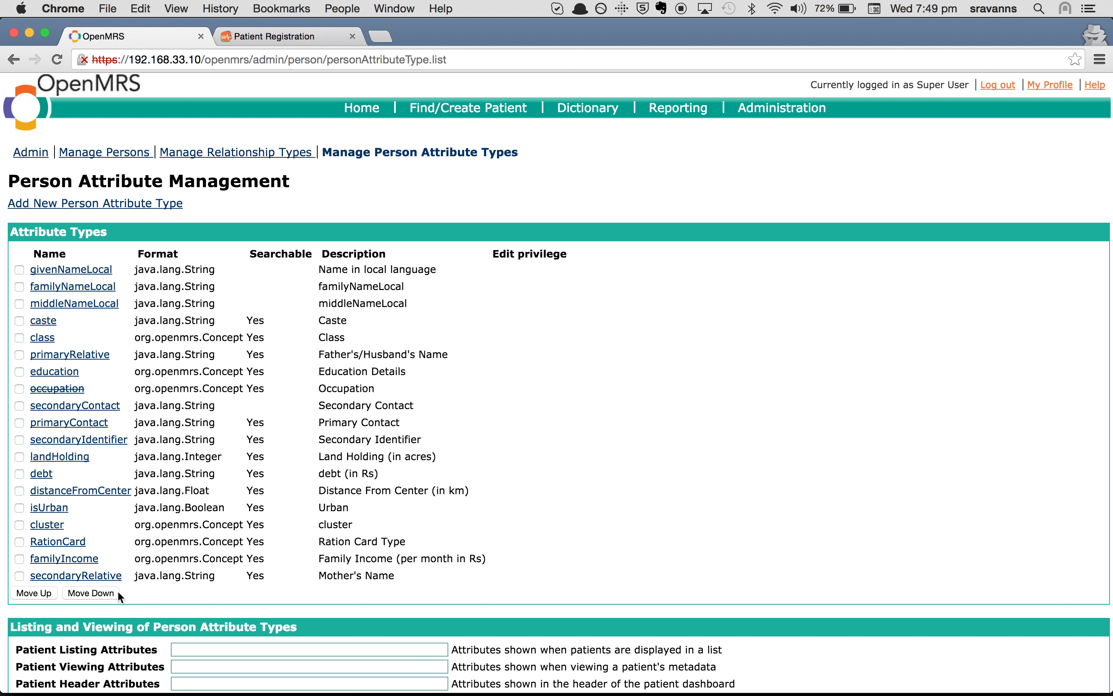
pyautogui.click(20, 370)
pyautogui.click(97, 592)
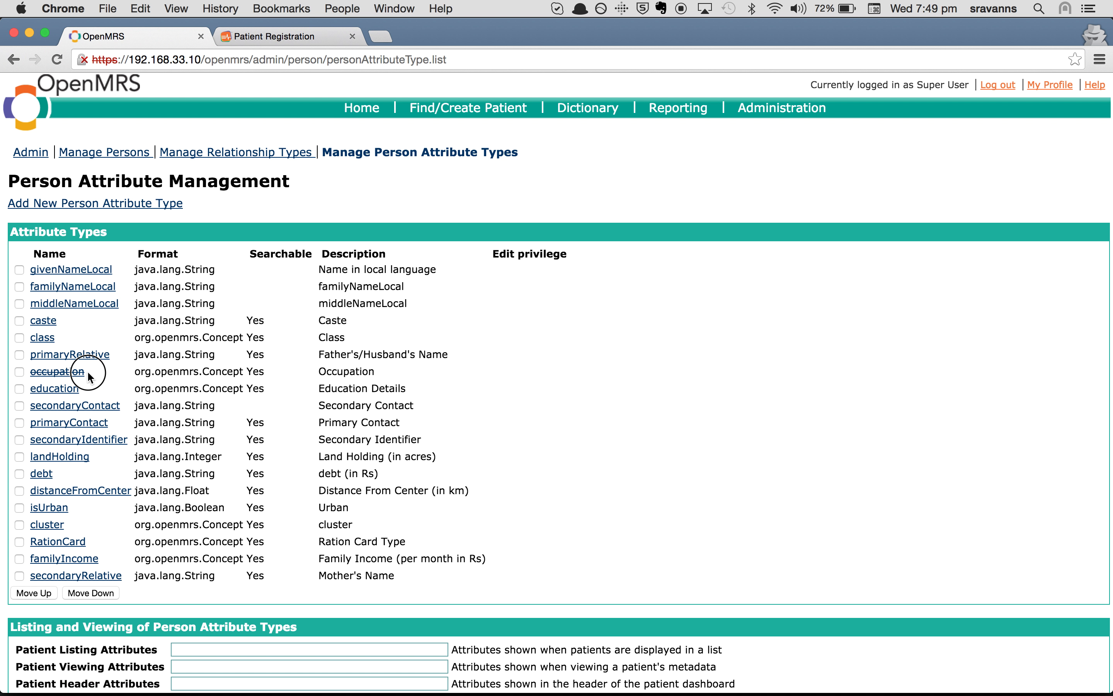
pyautogui.moveTo(86, 371); pyautogui.dragTo(30, 372)
pyautogui.click(20, 389)
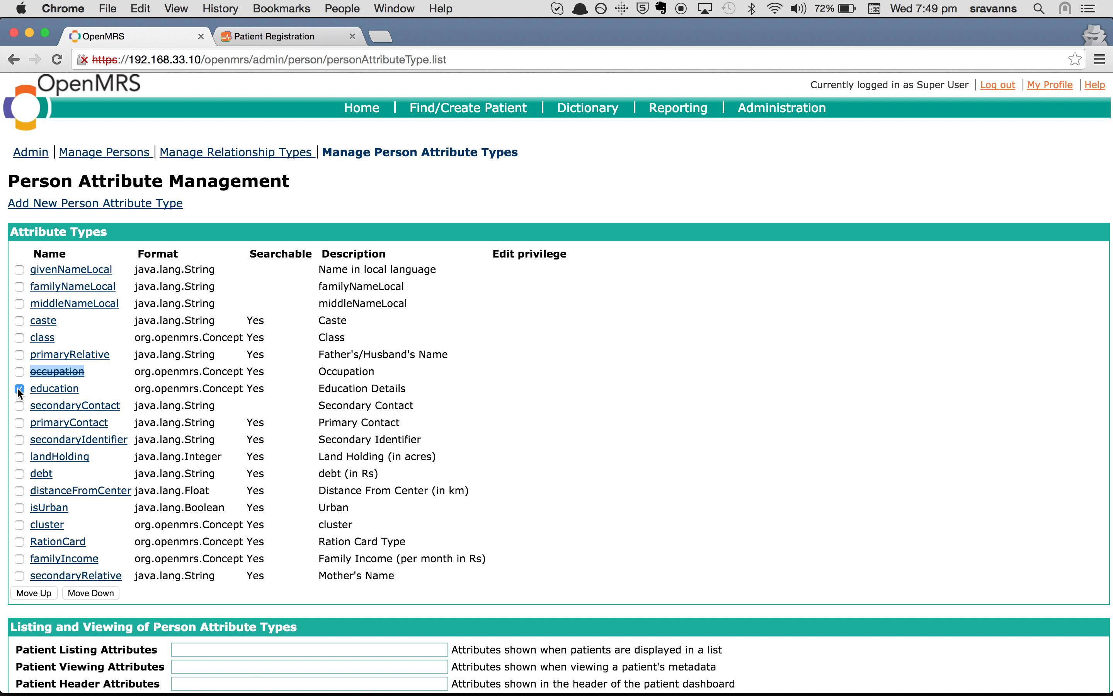
pyautogui.click(95, 593)
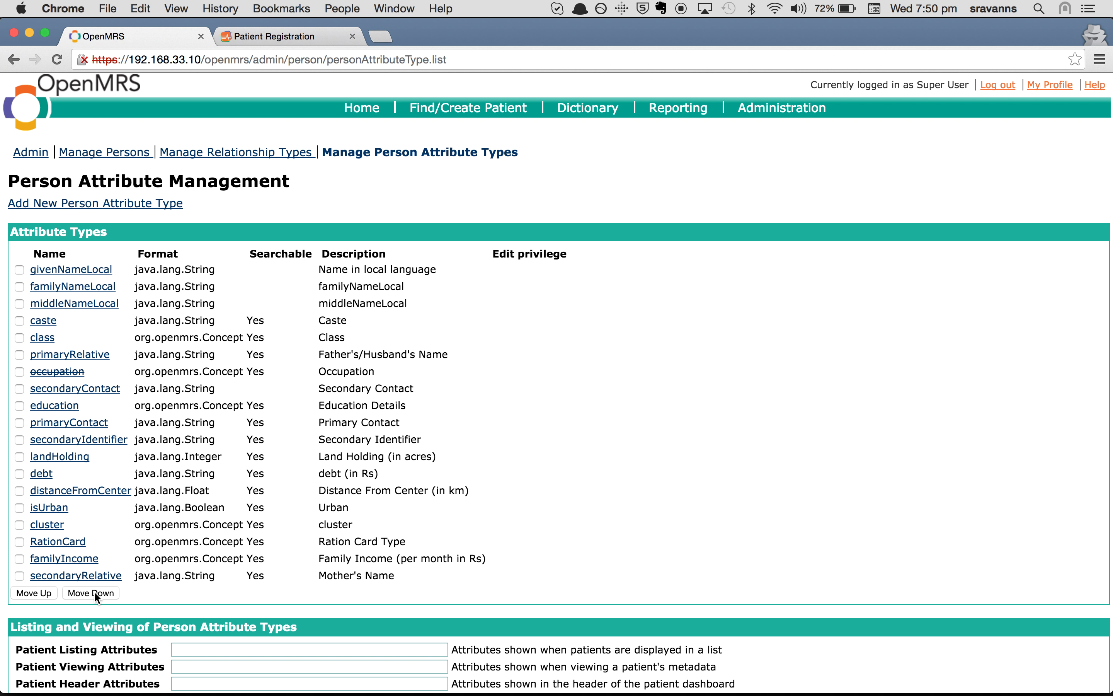
# Reload the Bahmni new patient form and compare the order of Education Details and Secondary Contact before and after reloading.
pyautogui.click(283, 35)
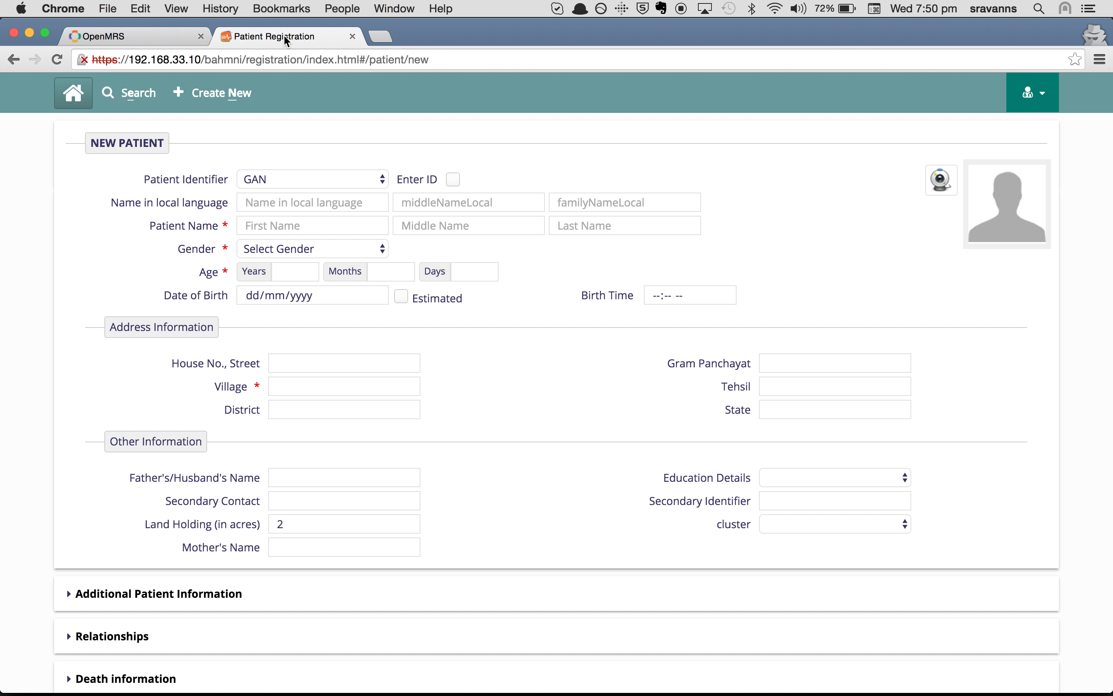
pyautogui.moveTo(657, 481); pyautogui.dragTo(748, 488)
pyautogui.moveTo(163, 502); pyautogui.dragTo(257, 505)
pyautogui.click(264, 502)
pyautogui.press('super+r')
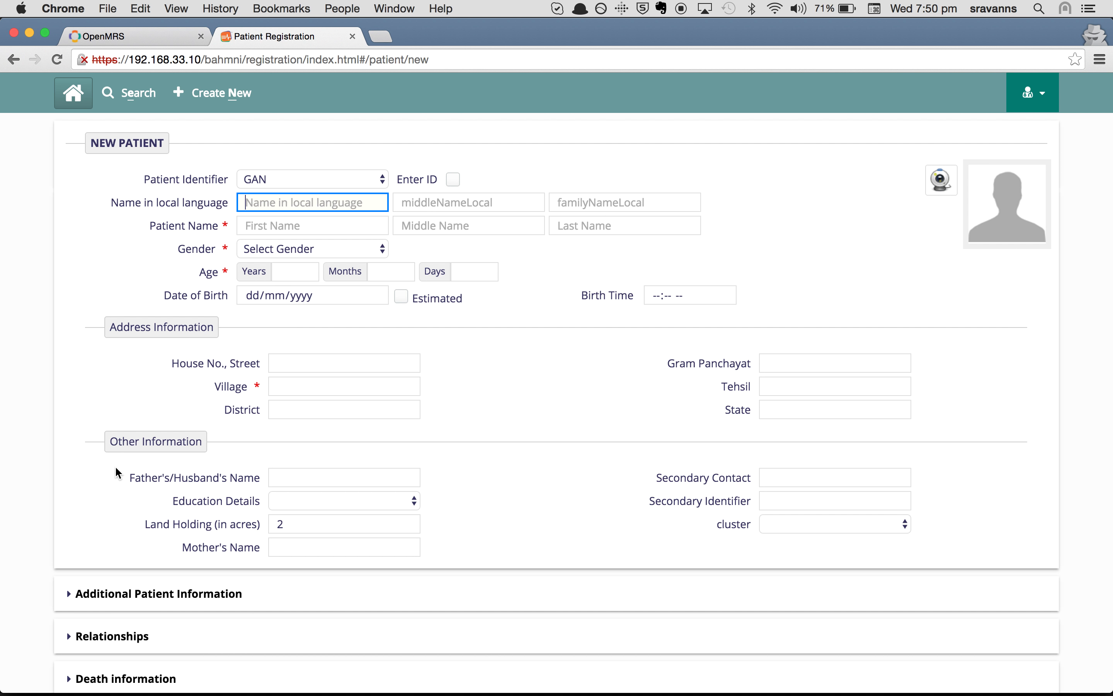
pyautogui.moveTo(128, 477); pyautogui.dragTo(259, 479)
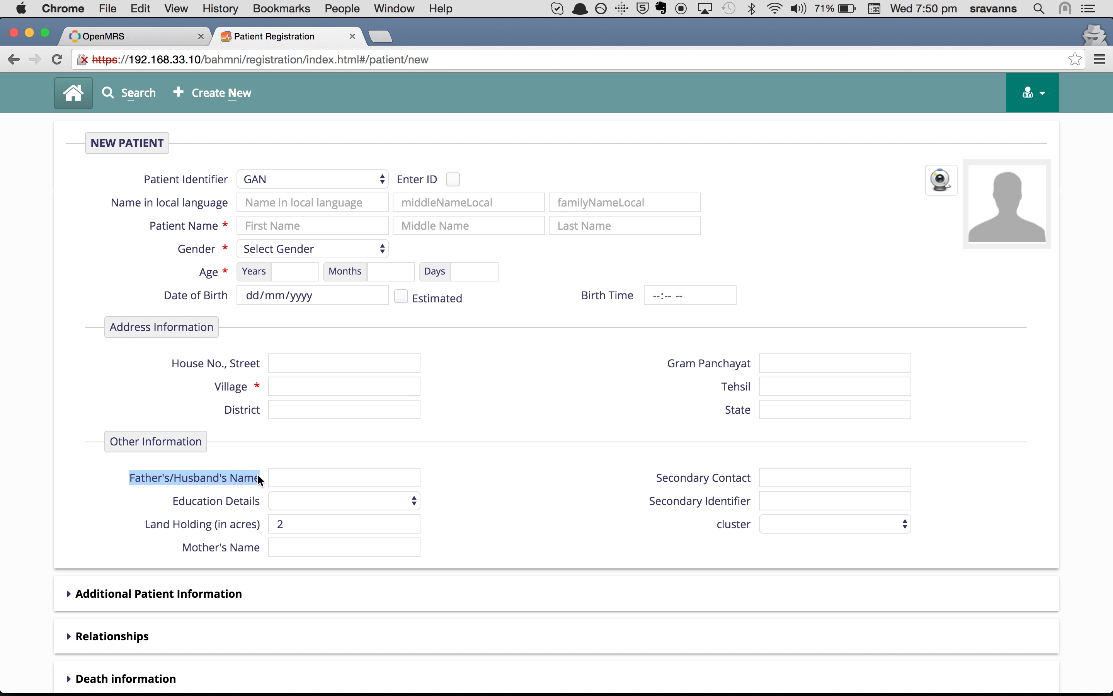
pyautogui.moveTo(653, 477); pyautogui.dragTo(748, 480)
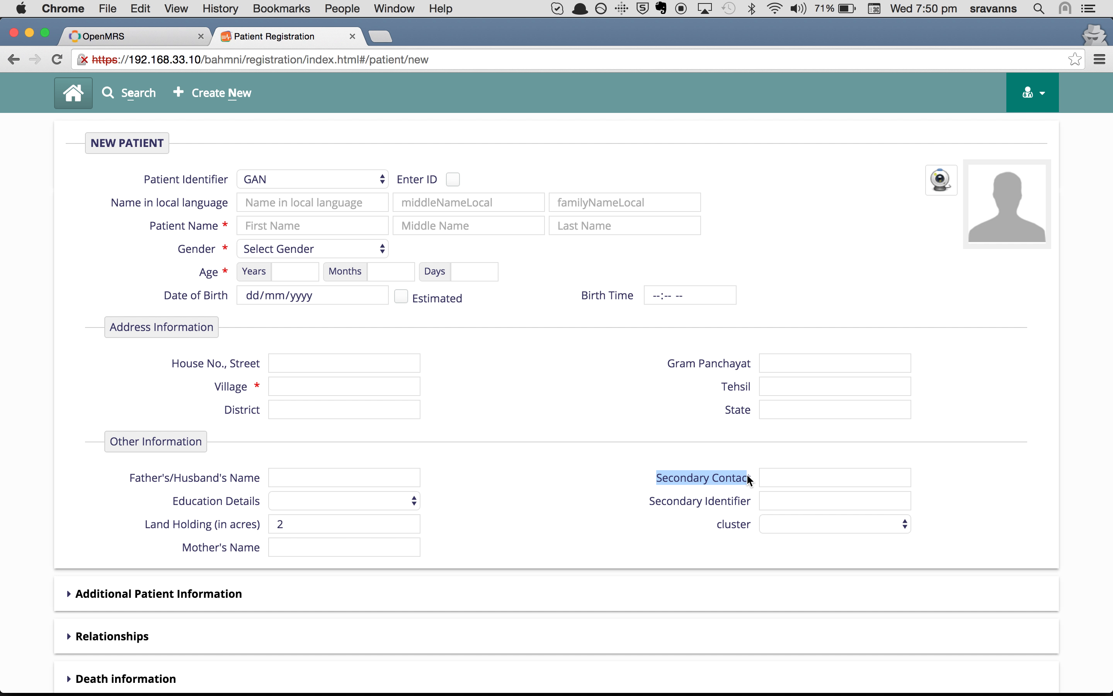
pyautogui.moveTo(176, 499); pyautogui.dragTo(266, 500)
pyautogui.click(585, 529)
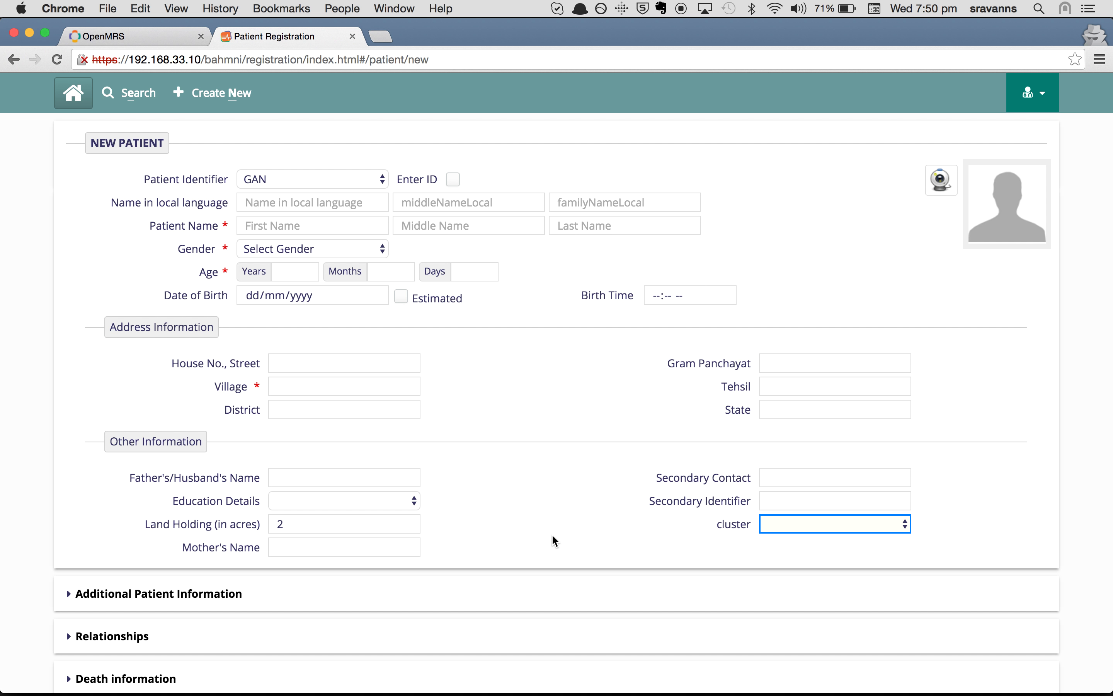
# Switch to the Evernote agenda note and review the listed patient attribute topics.
pyautogui.click(506, 458)
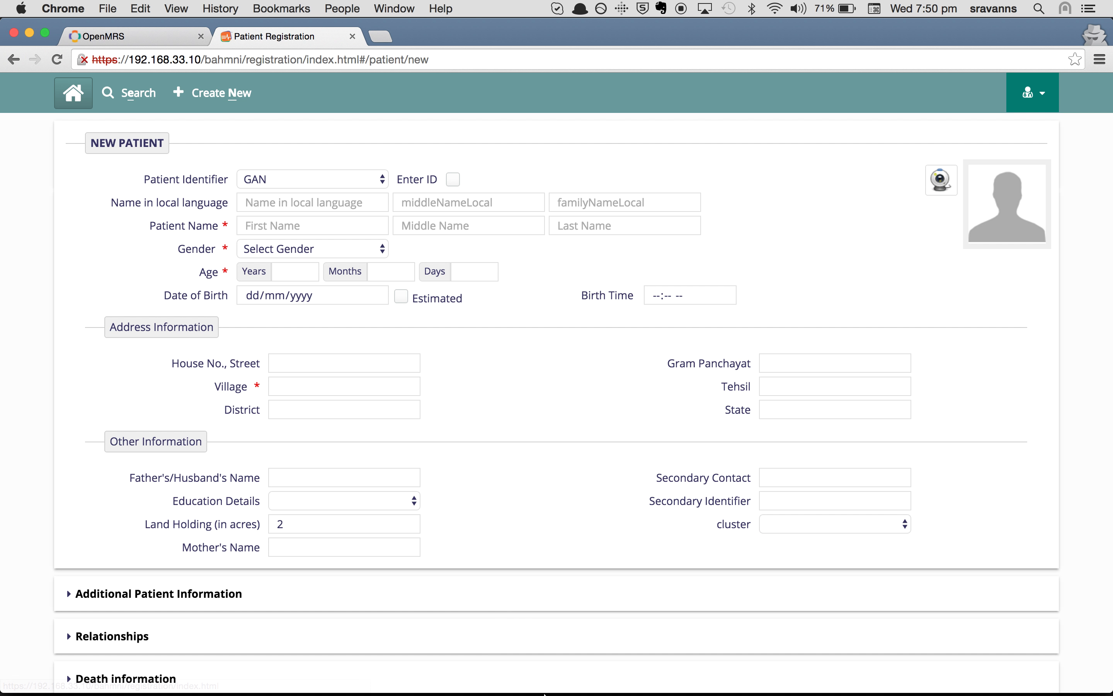
pyautogui.moveTo(529, 674)
pyautogui.click(681, 672)
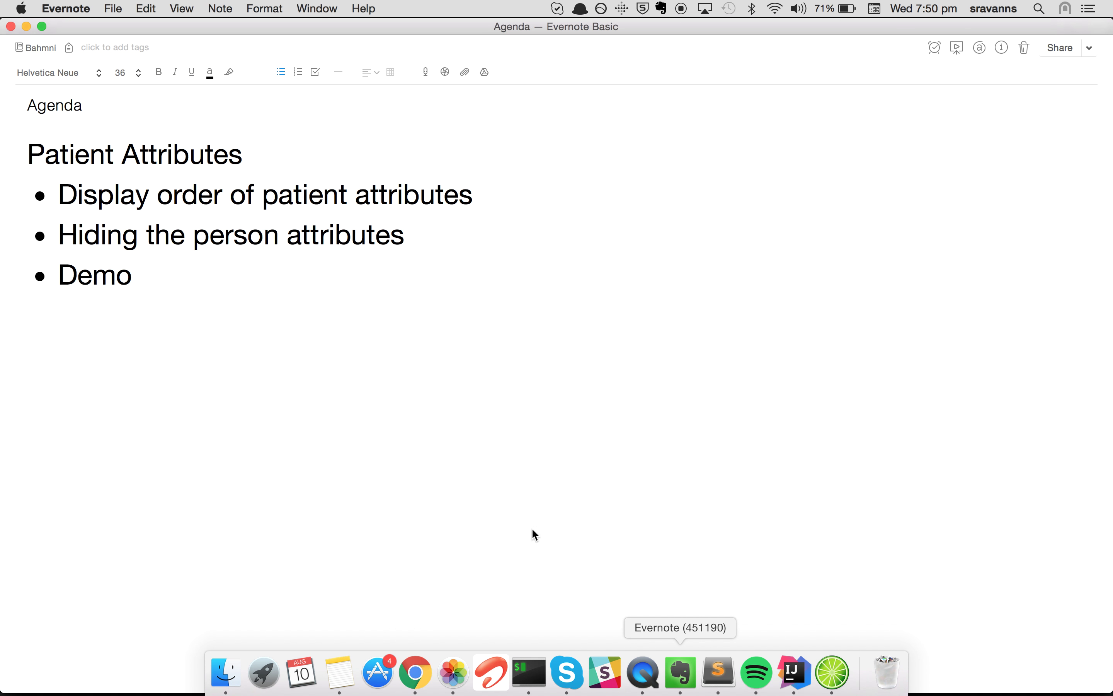
# Switch to iTerm and connect to the Bahmni virtual machine with vagrant ssh.
pyautogui.moveTo(604, 690)
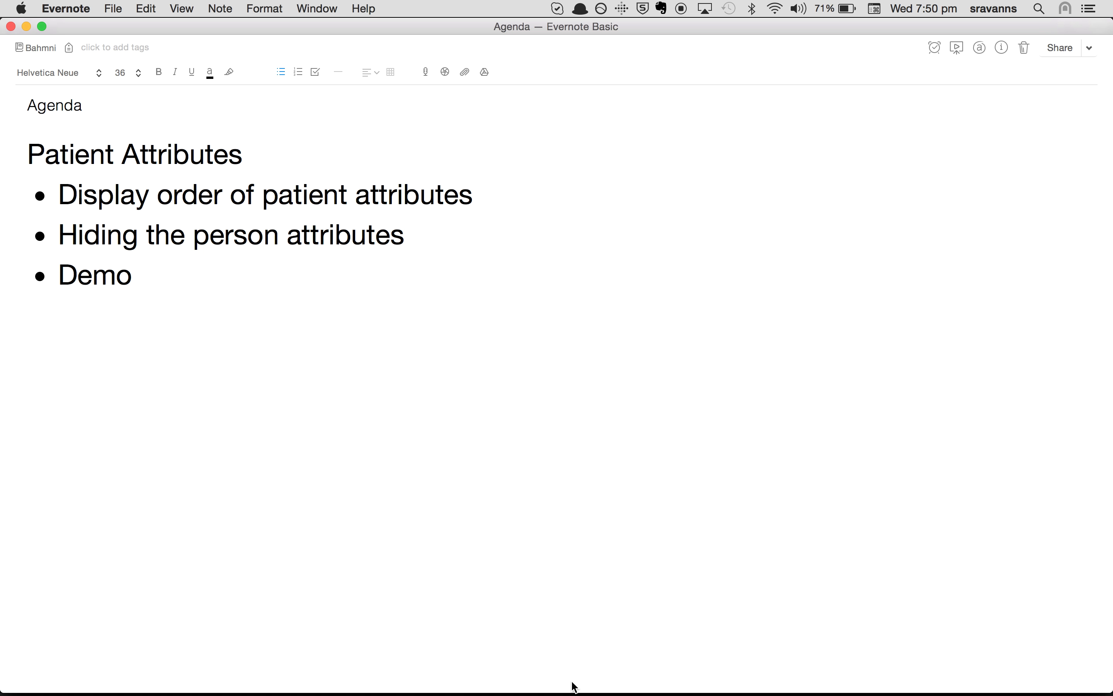
pyautogui.click(540, 677)
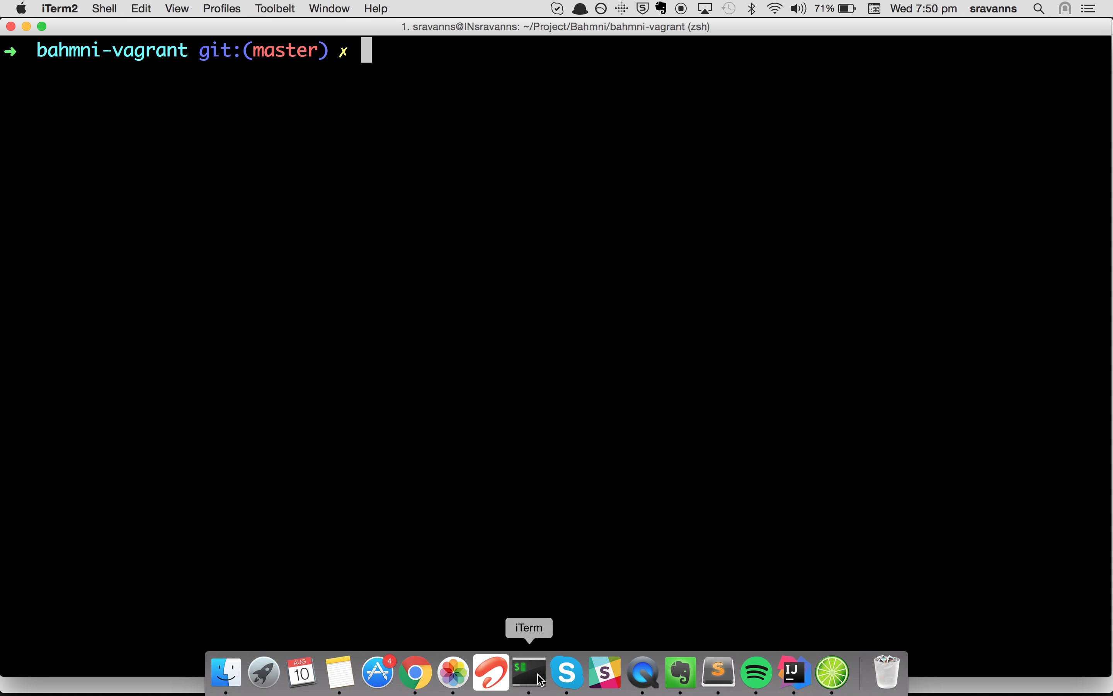
pyautogui.write('vagr')
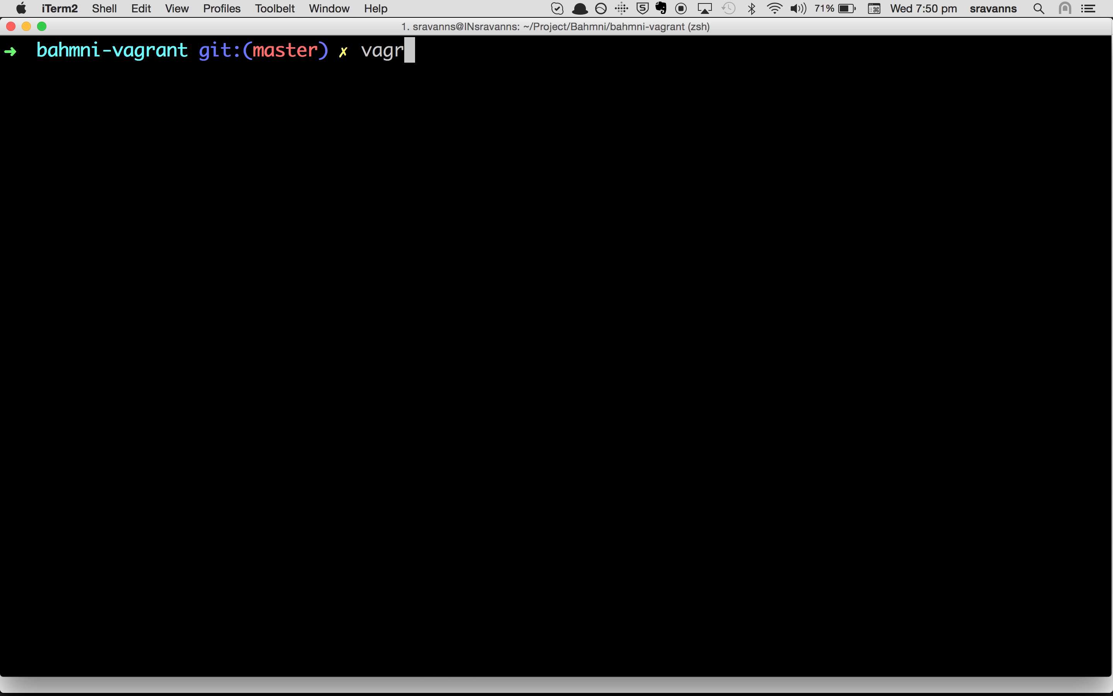
pyautogui.write('ant ssh')
pyautogui.press('Return')
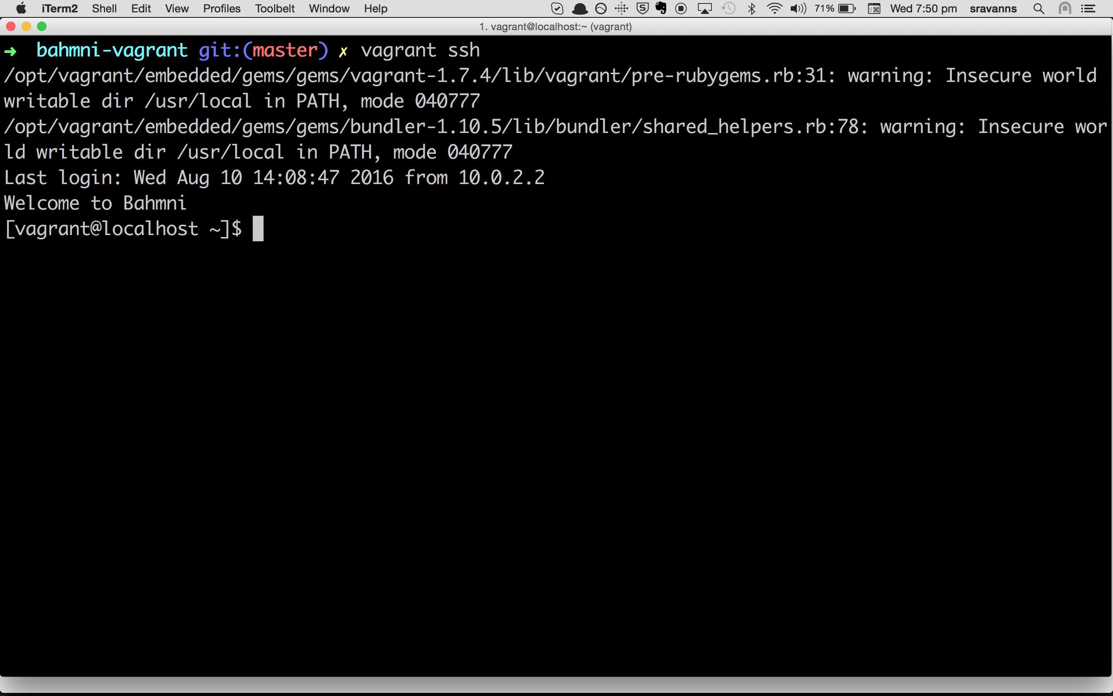
# Become root on the virtual machine with sudo su and clear the terminal screen.
pyautogui.write('sudo su')
pyautogui.press('Return')
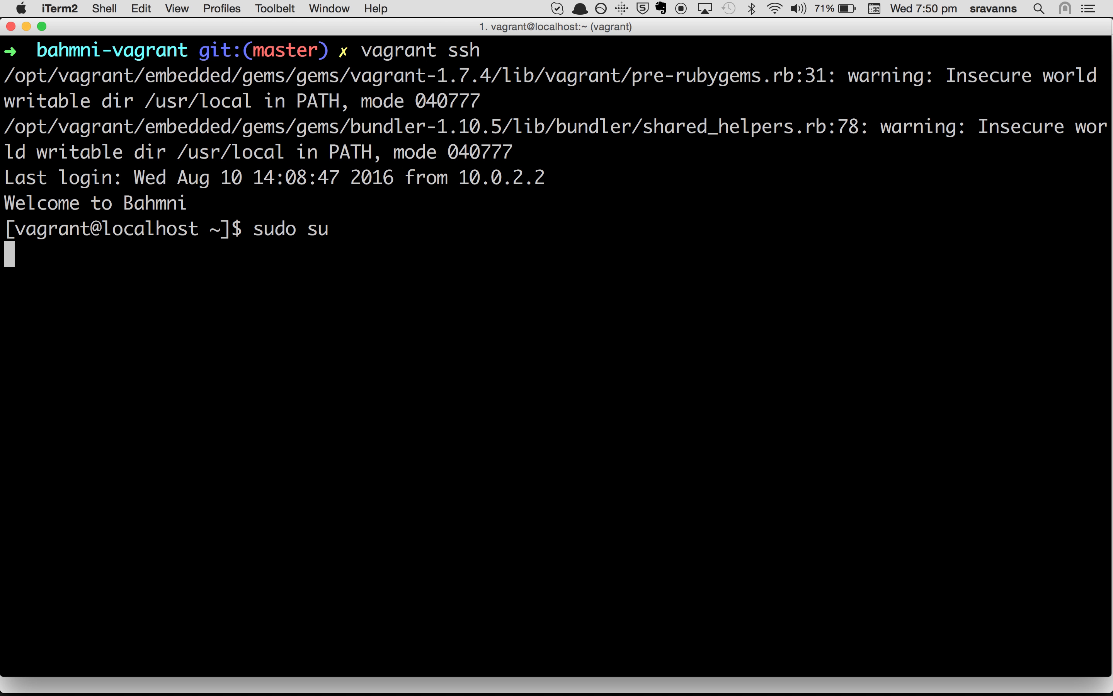
pyautogui.press('super+k')
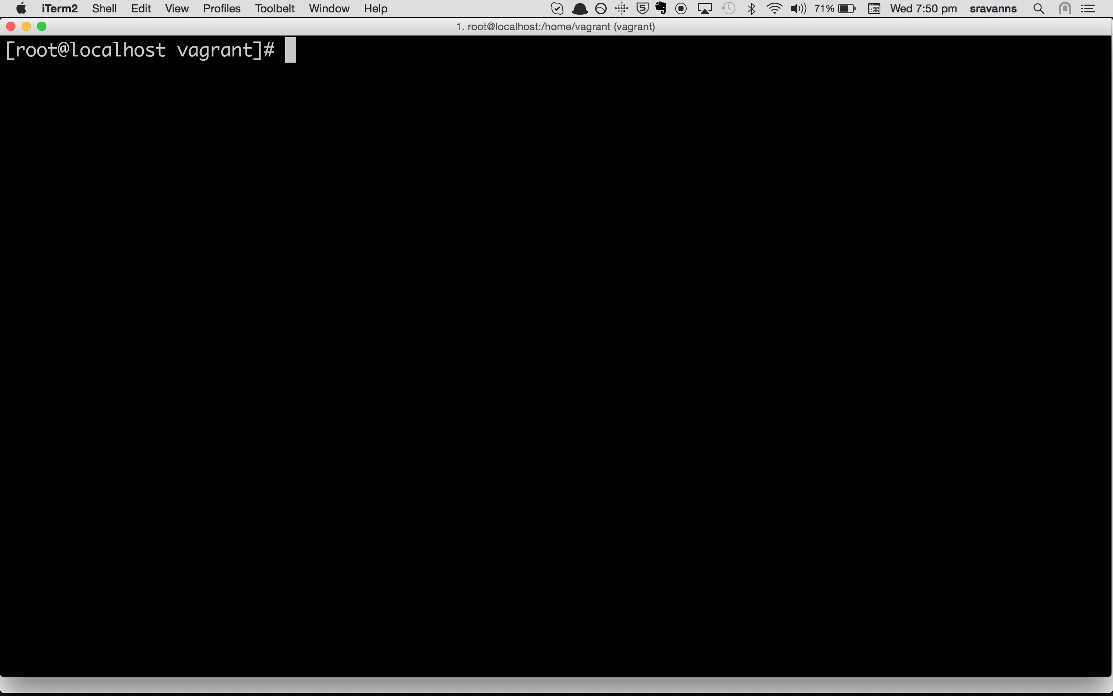
# Change the working directory to /var/www/bahmni_config/openmrs/apps/registration/.
pyautogui.write('cd /va')
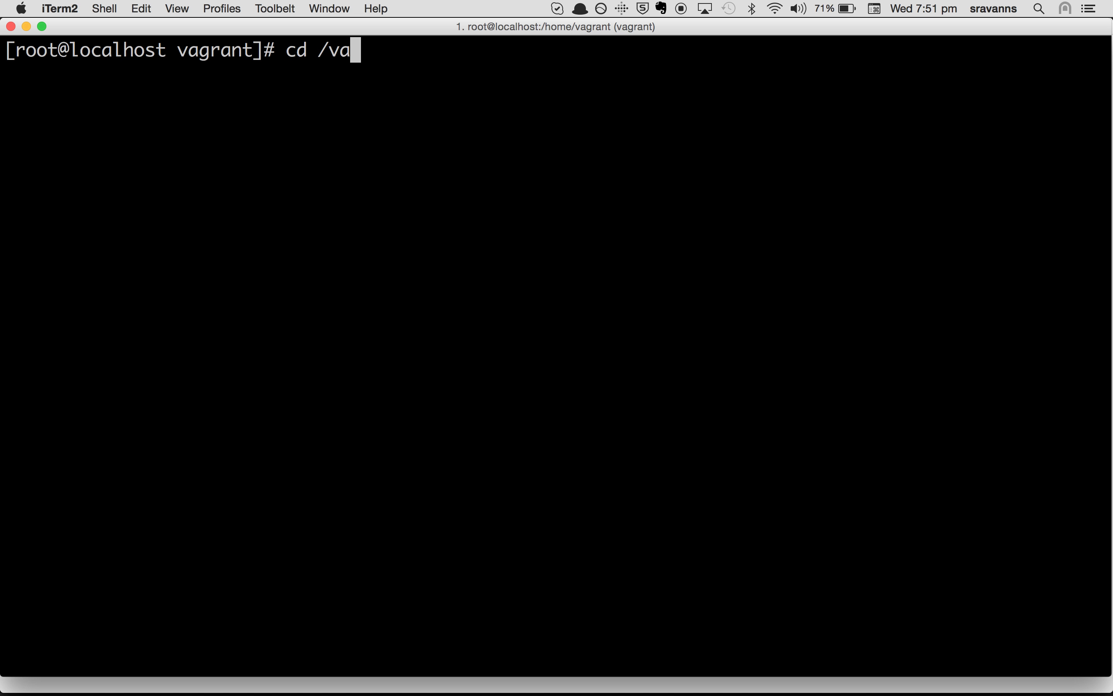
pyautogui.write('r/www/')
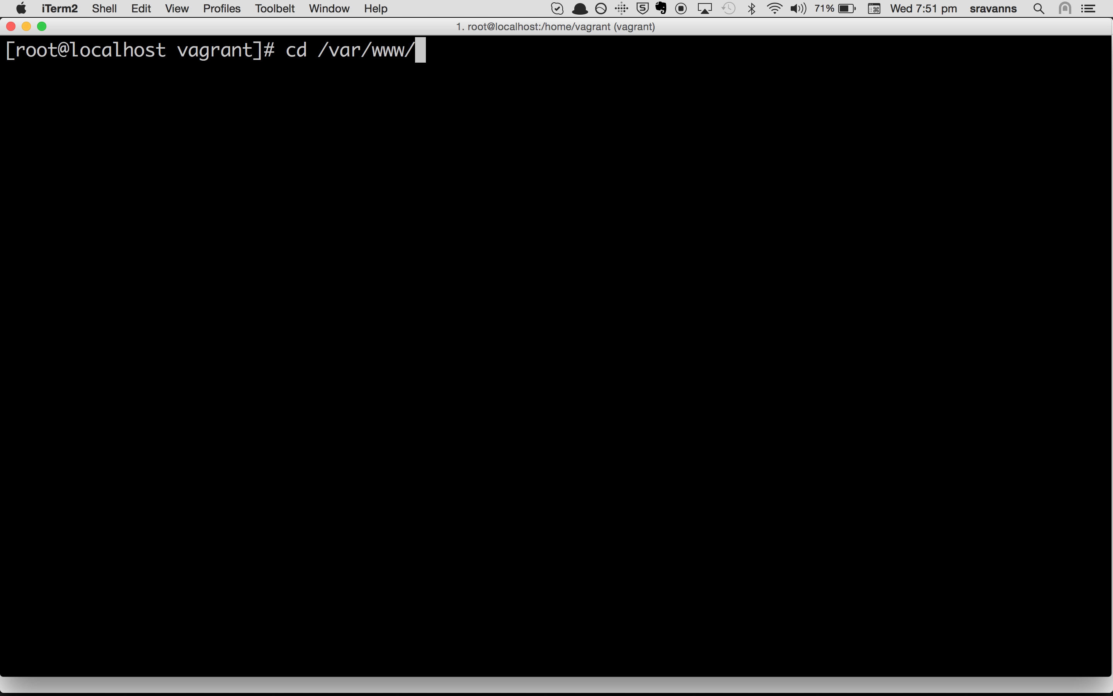
pyautogui.write('bahmni')
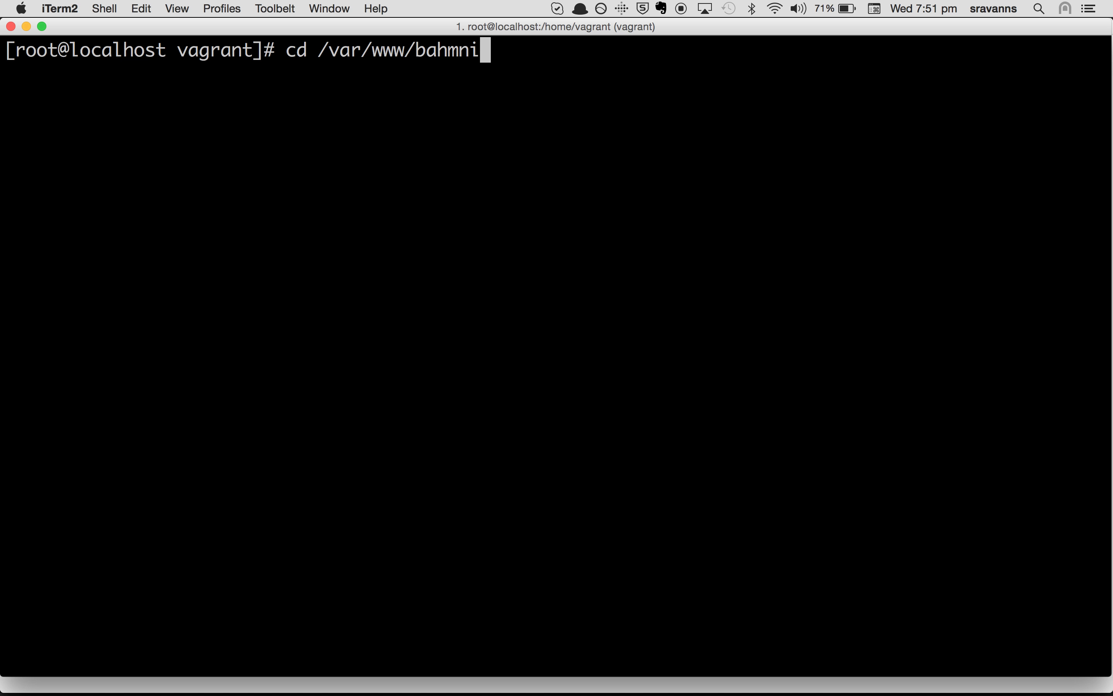
pyautogui.write('_config/')
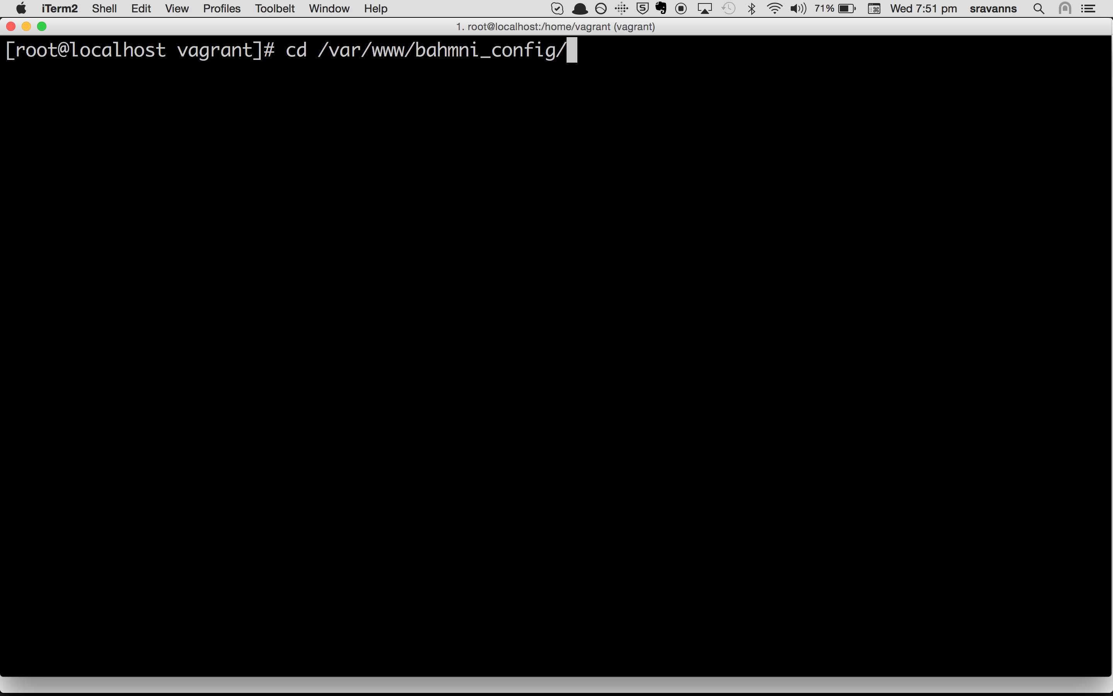
pyautogui.write('openmr')
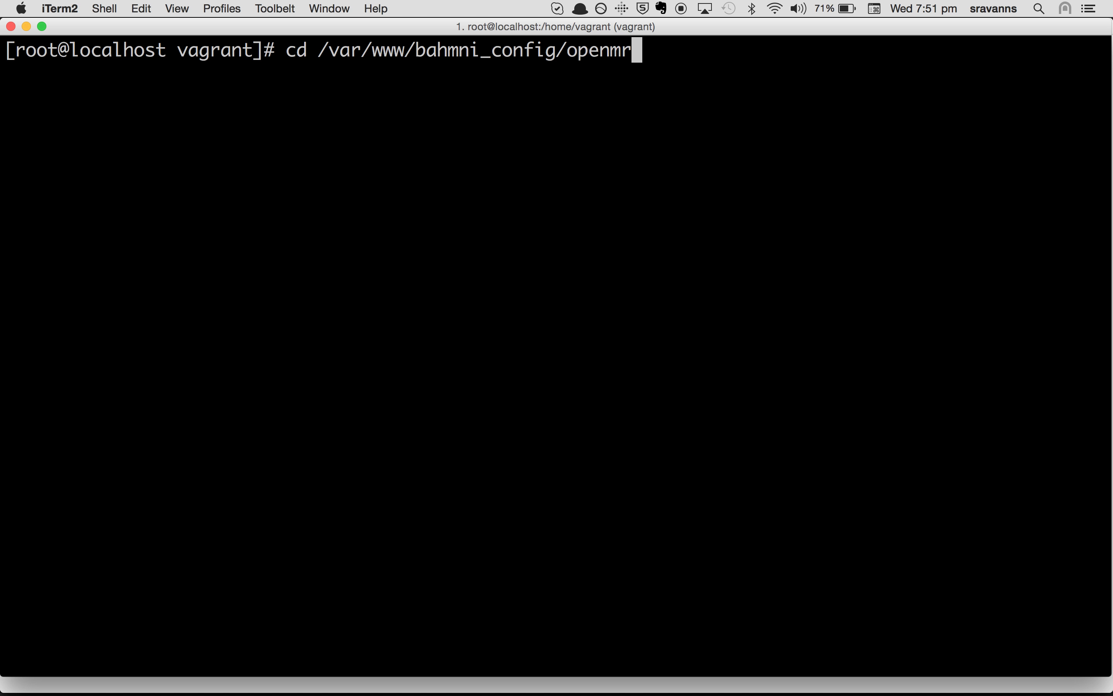
pyautogui.write('s/apps')
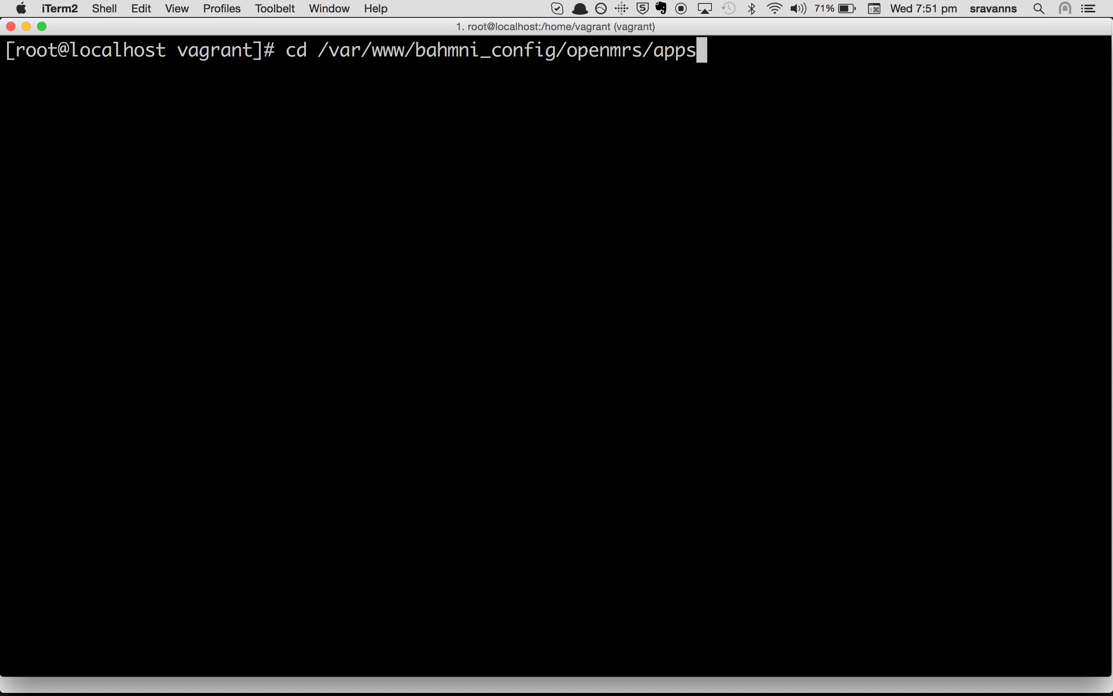
pyautogui.write('/regis')
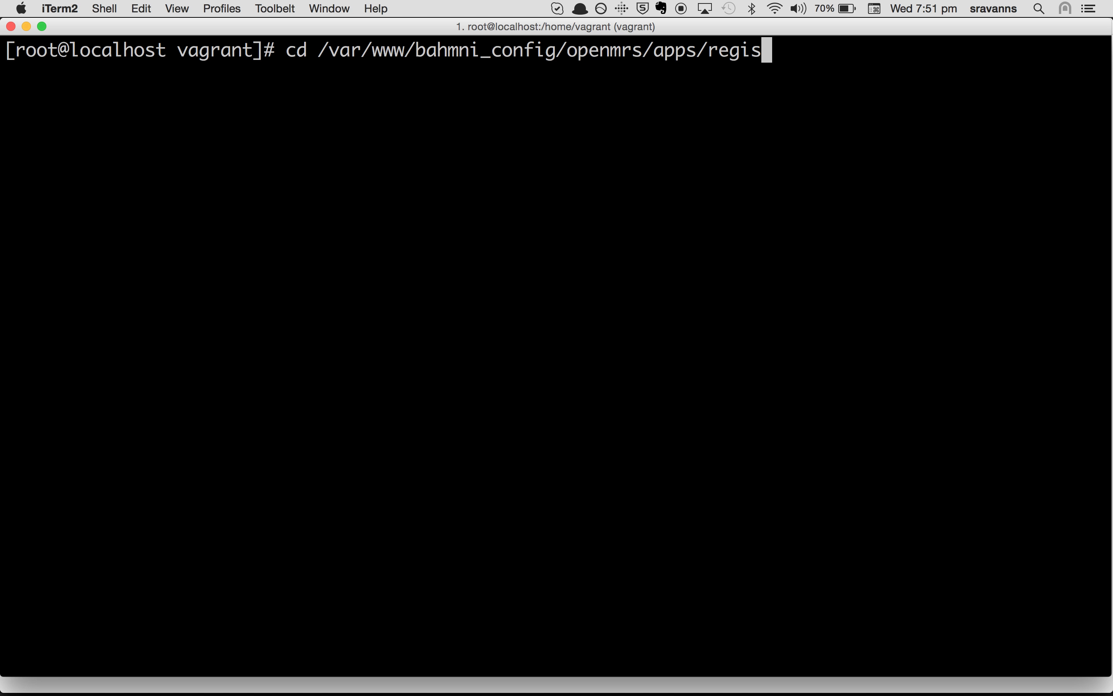
pyautogui.press('Tab')
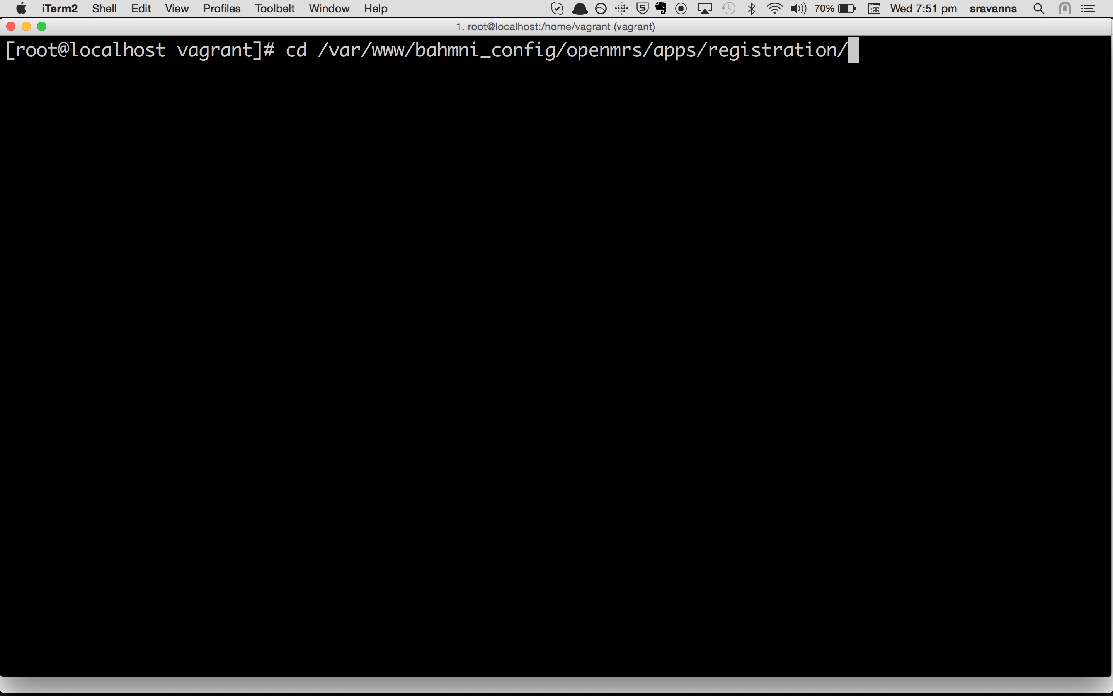
pyautogui.moveTo(319, 50); pyautogui.dragTo(854, 50)
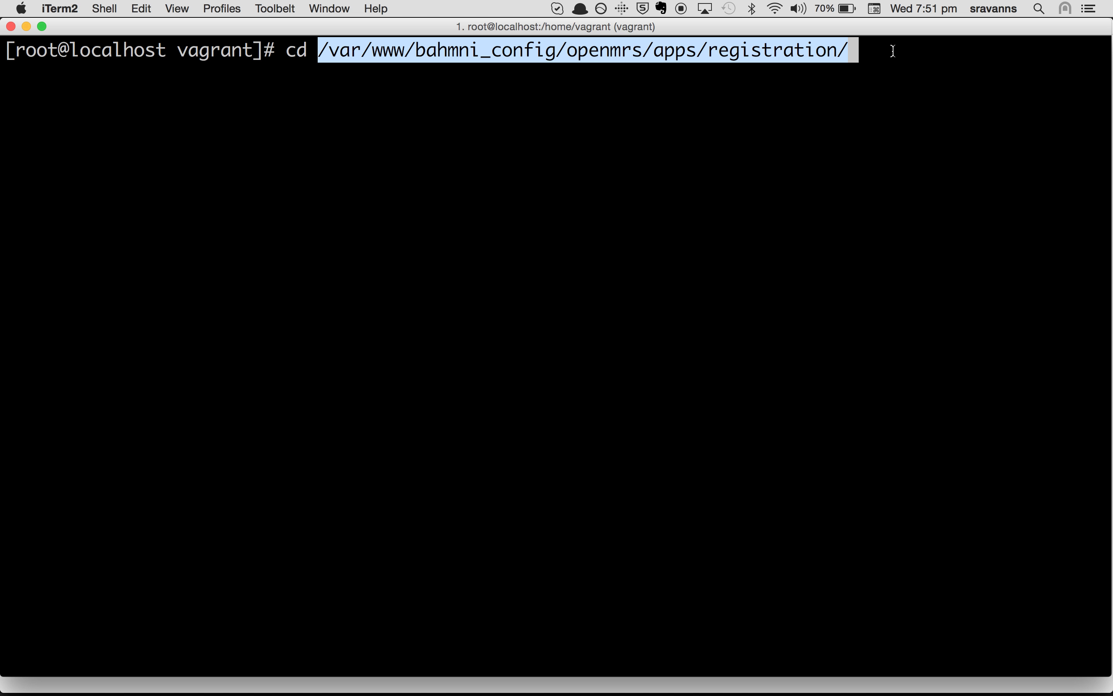
pyautogui.press('Return')
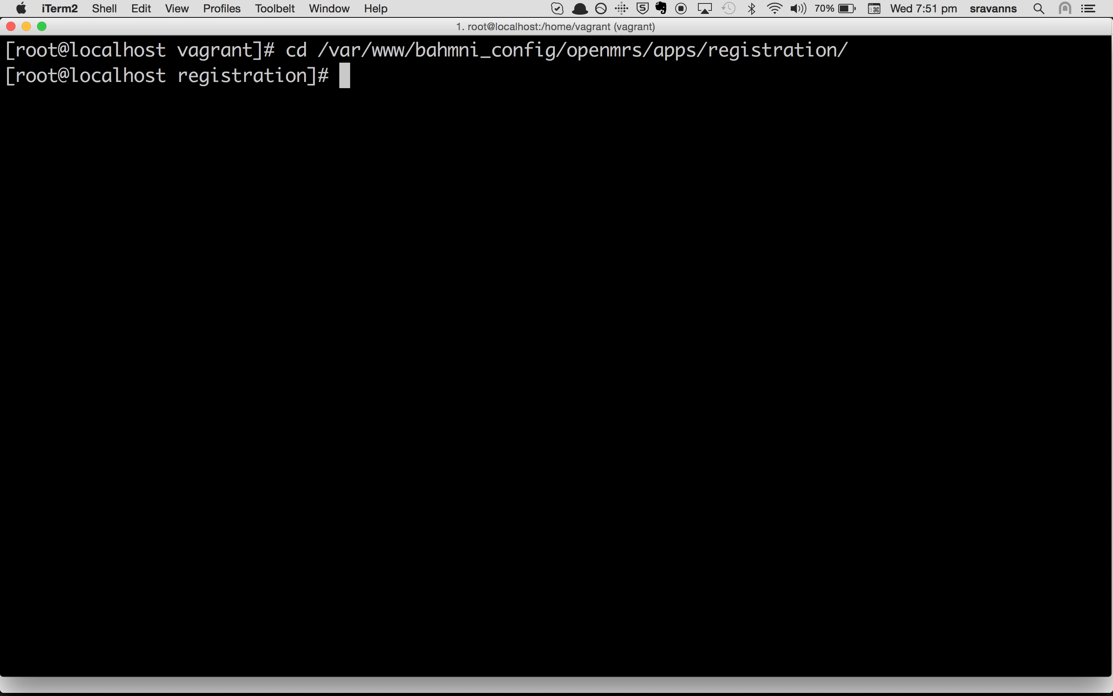
# Print the current directory path with pwd and list the registration folder's files with ll.
pyautogui.write('pwd')
pyautogui.press('Return')
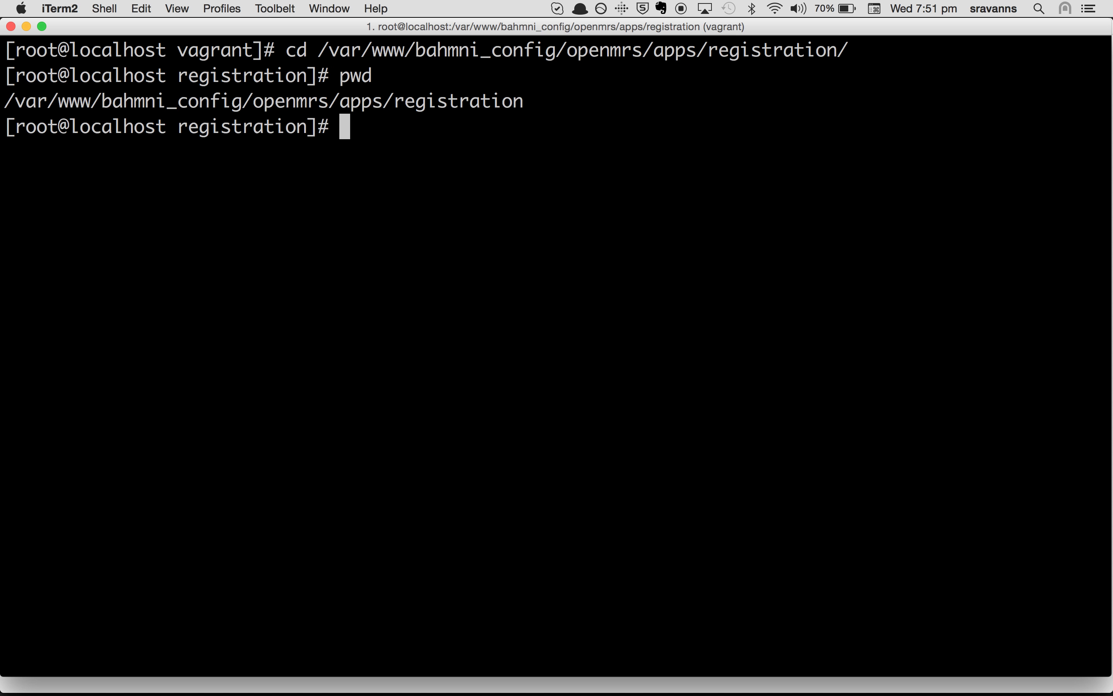
pyautogui.moveTo(545, 104); pyautogui.dragTo(3, 104)
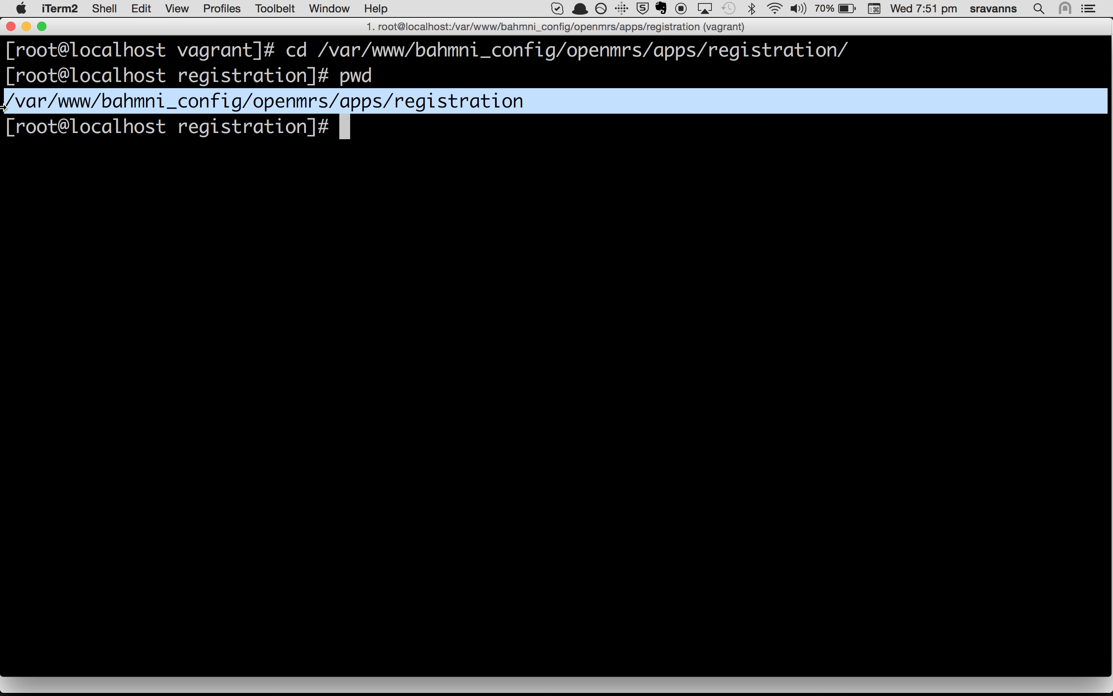
pyautogui.click(137, 177)
pyautogui.write('ll')
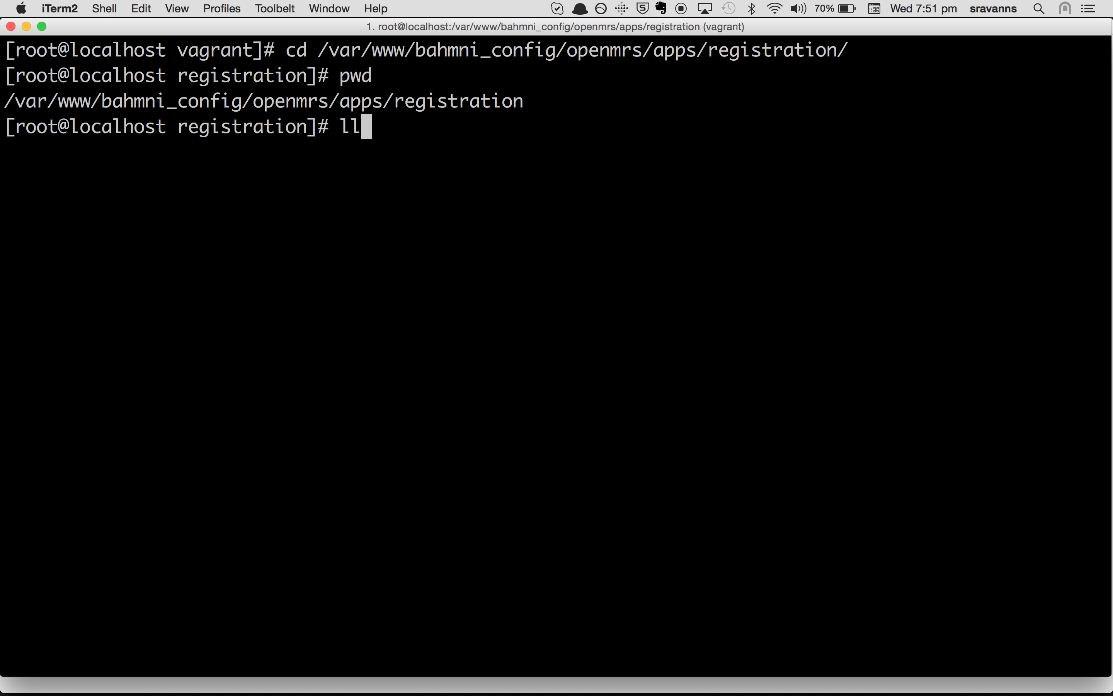
pyautogui.press('Return')
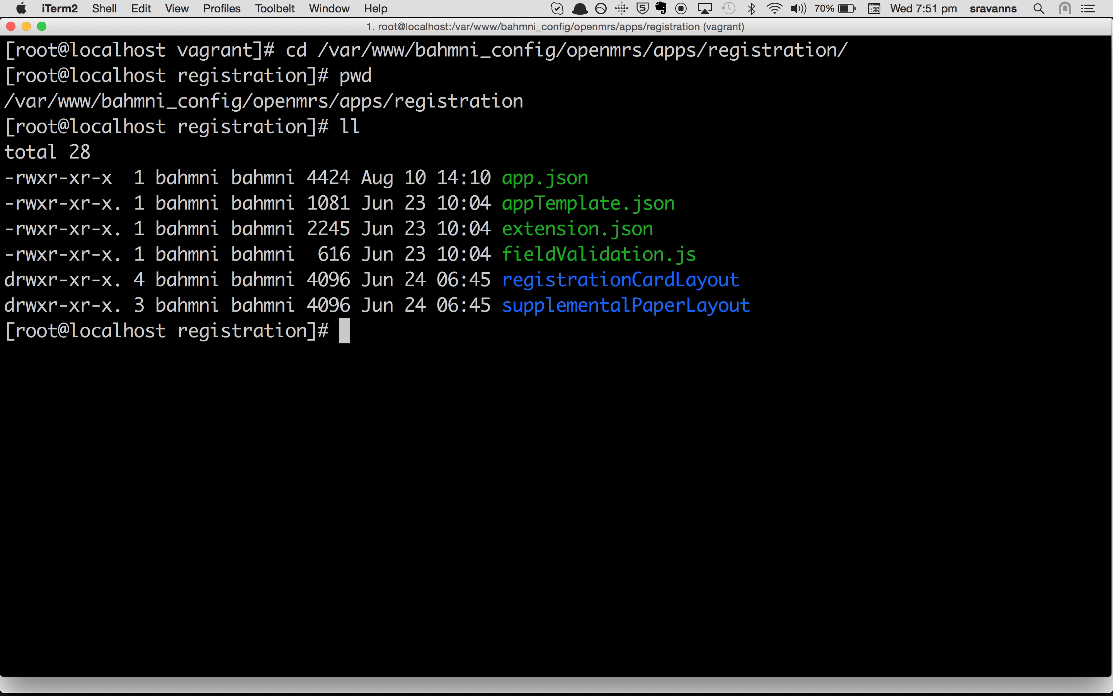
# Open app.json from the registration folder in the vi editor.
pyautogui.write('vi a')
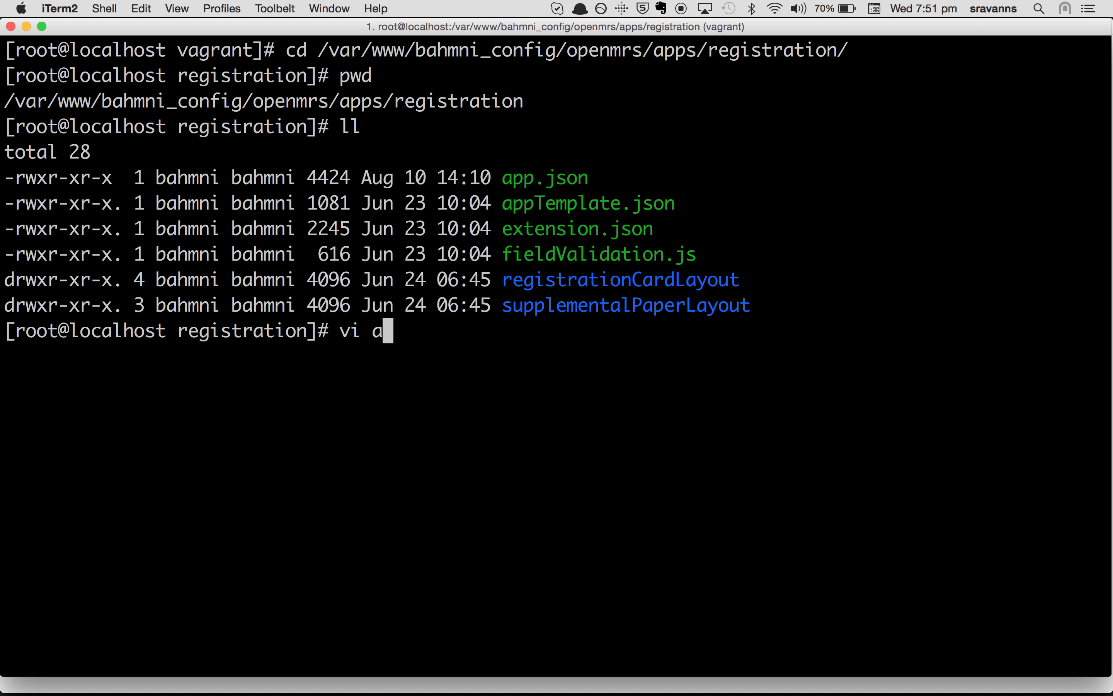
pyautogui.write('pp.json')
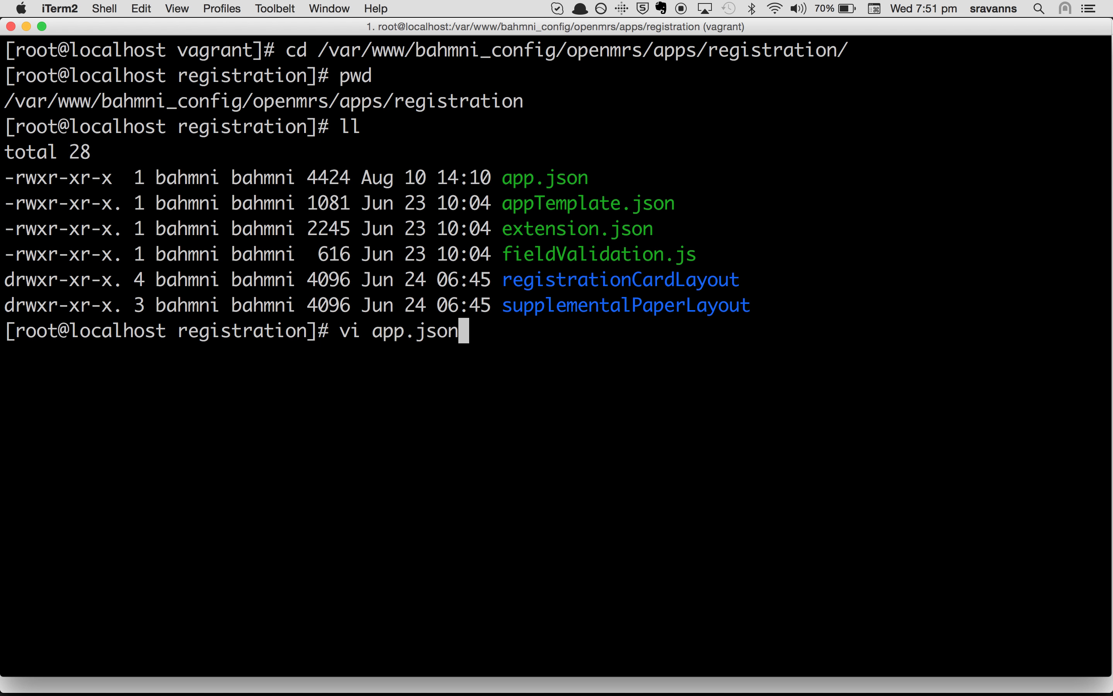
pyautogui.press('Return')
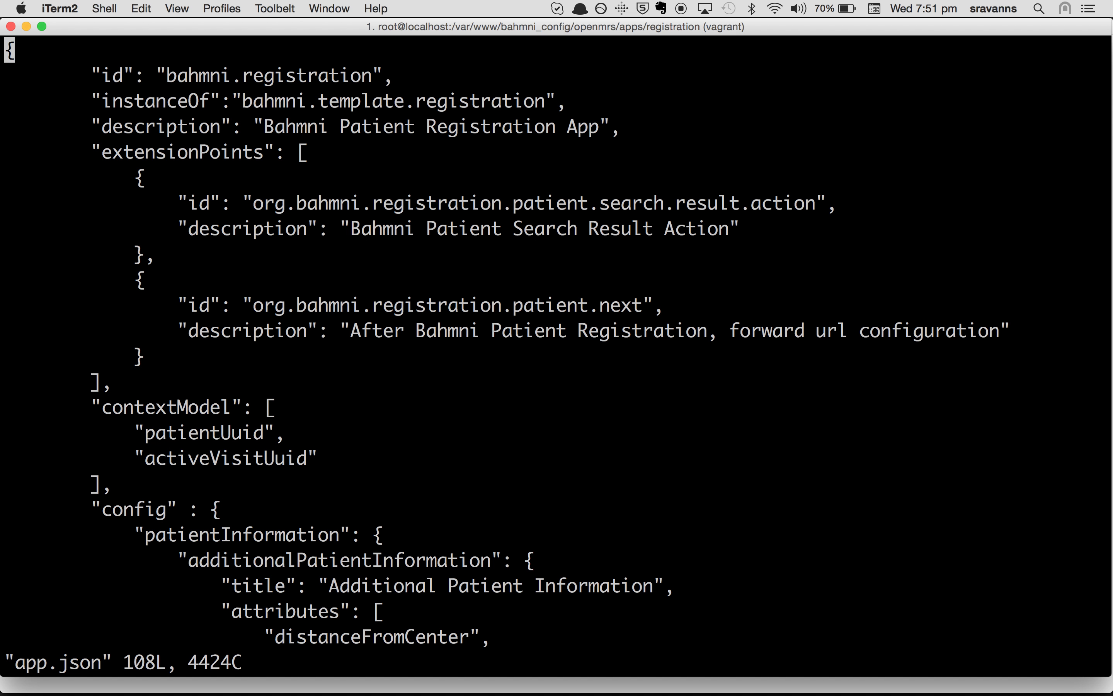
# Examine the config section of app.json, including the attributes listed under hidden in patientInformation.
pyautogui.press('j')
pyautogui.press('j')
pyautogui.press('j')
pyautogui.press('j')
pyautogui.press('j')
pyautogui.press('j')
pyautogui.press('j')
pyautogui.press('j')
pyautogui.press('j')
pyautogui.press('j')
pyautogui.press('j')
pyautogui.press('j')
pyautogui.press('j')
pyautogui.press('j')
pyautogui.press('j')
pyautogui.press('j')
pyautogui.press('j')
pyautogui.press('j')
pyautogui.press('j')
pyautogui.press('j')
pyautogui.press('j')
pyautogui.press('j')
pyautogui.press('j')
pyautogui.press('j')
pyautogui.press('j')
pyautogui.press('j')
pyautogui.press('j')
pyautogui.press('j')
pyautogui.press('j')
pyautogui.press('j')
pyautogui.press('j')
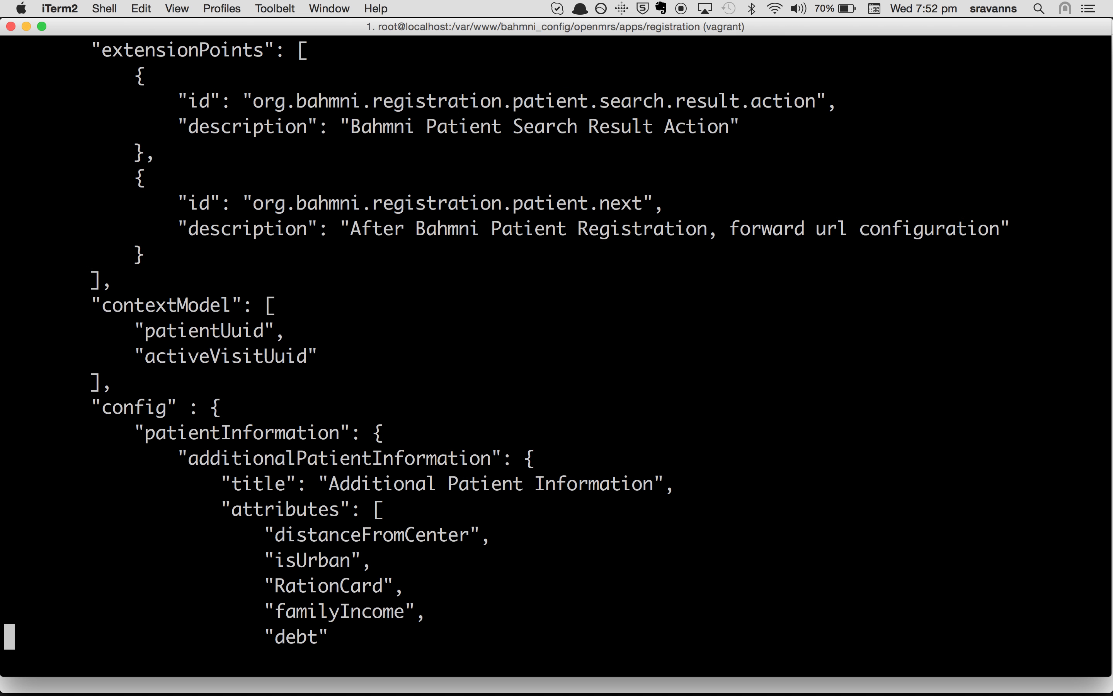
pyautogui.press('j')
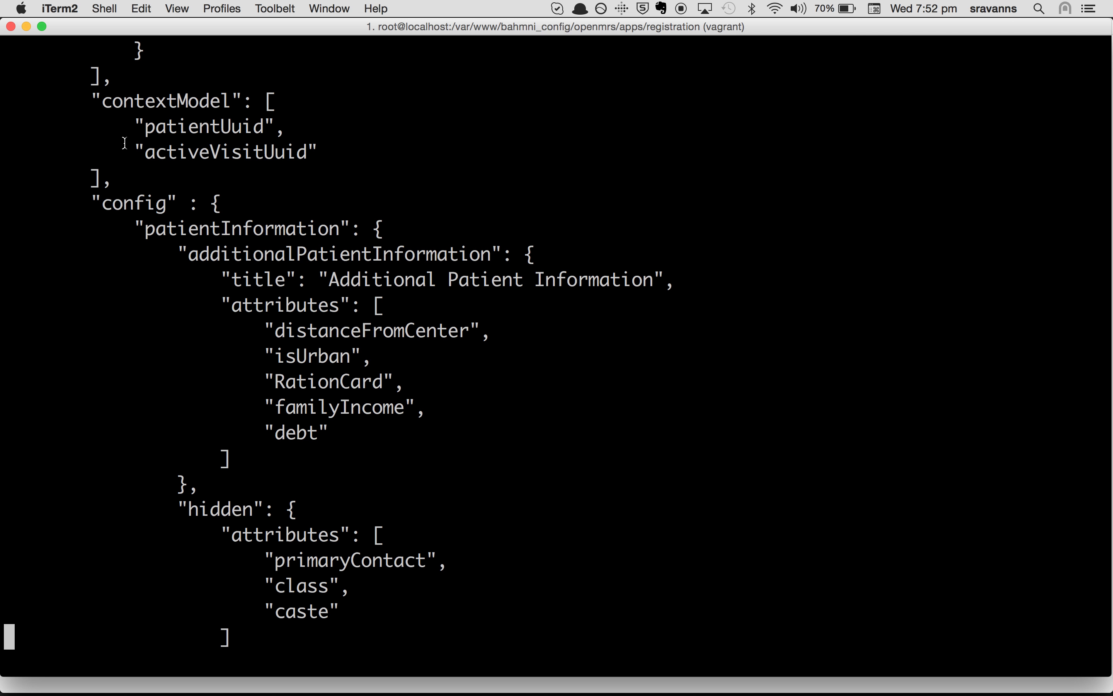
pyautogui.moveTo(104, 202); pyautogui.dragTo(167, 202)
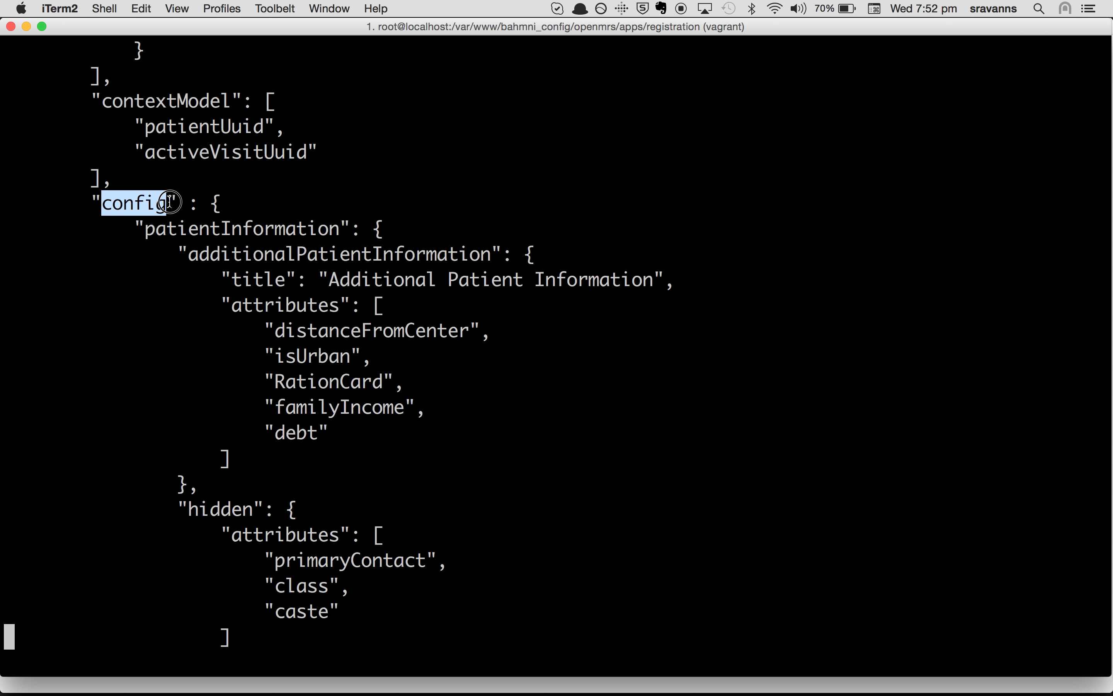
pyautogui.moveTo(189, 509); pyautogui.dragTo(253, 509)
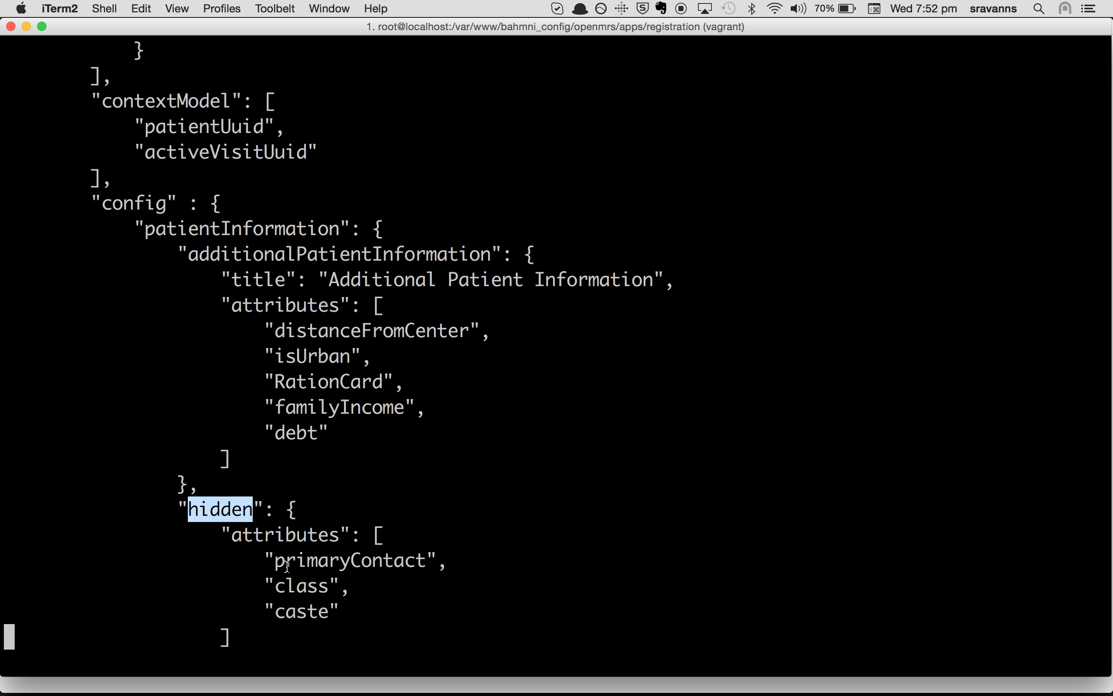
pyautogui.moveTo(276, 562); pyautogui.dragTo(426, 564)
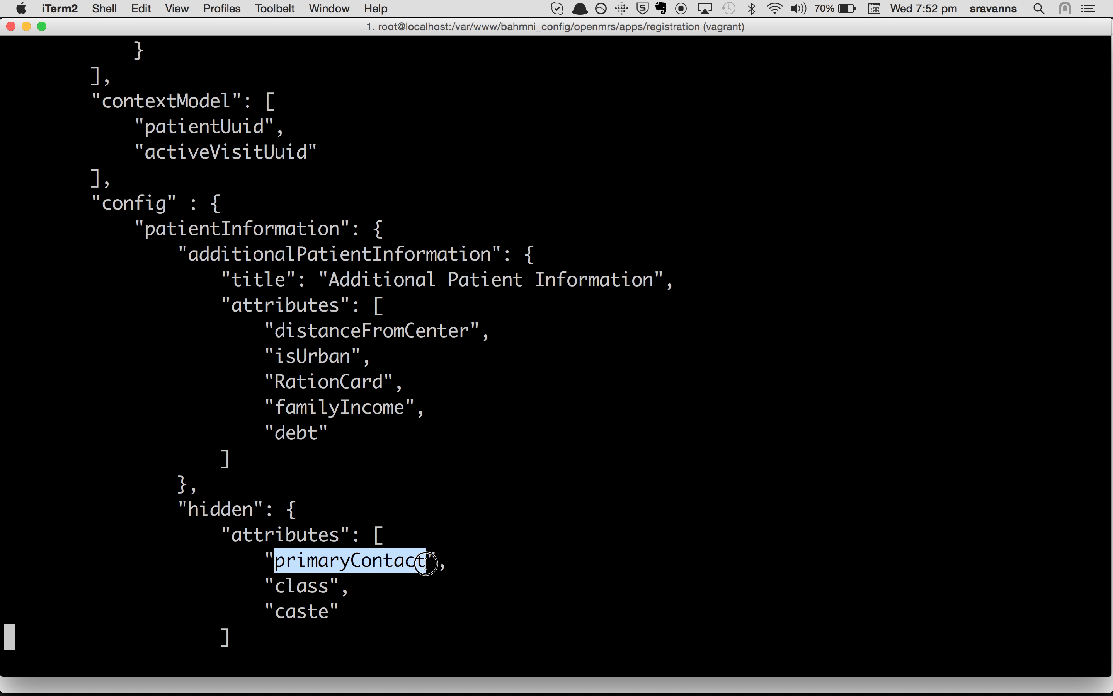
pyautogui.click(387, 599)
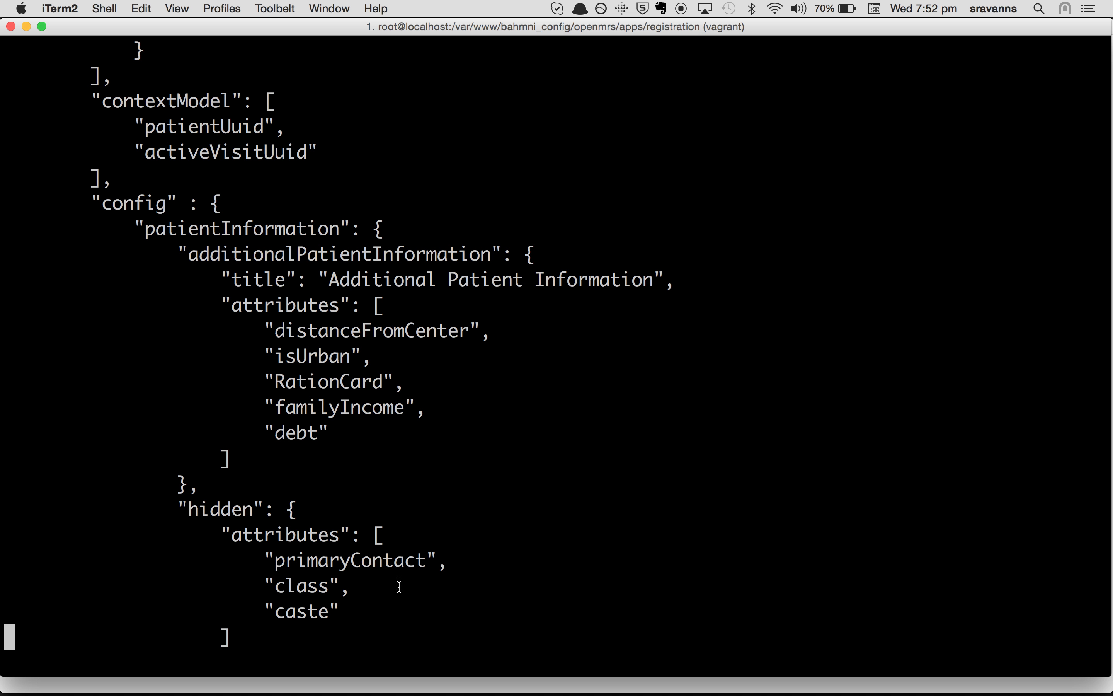
# Delete the "primaryContact" line from the hidden attributes in app.json, then save the file and quit vi.
pyautogui.press('Up')
pyautogui.press('Up')
pyautogui.press('Up')
pyautogui.press('Right')
pyautogui.press('Right')
pyautogui.press('Right')
pyautogui.press('Right')
pyautogui.press('Right')
pyautogui.press('Right')
pyautogui.press('Right')
pyautogui.press('Right')
pyautogui.press('Right')
pyautogui.press('Right')
pyautogui.press('Right')
pyautogui.press('Right')
pyautogui.press('Right')
pyautogui.press('Right')
pyautogui.press('Right')
pyautogui.press('Right')
pyautogui.press('Right')
pyautogui.press('Right')
pyautogui.press('Right')
pyautogui.press('Right')
pyautogui.press('d')
pyautogui.press('d')
pyautogui.write(':wq')
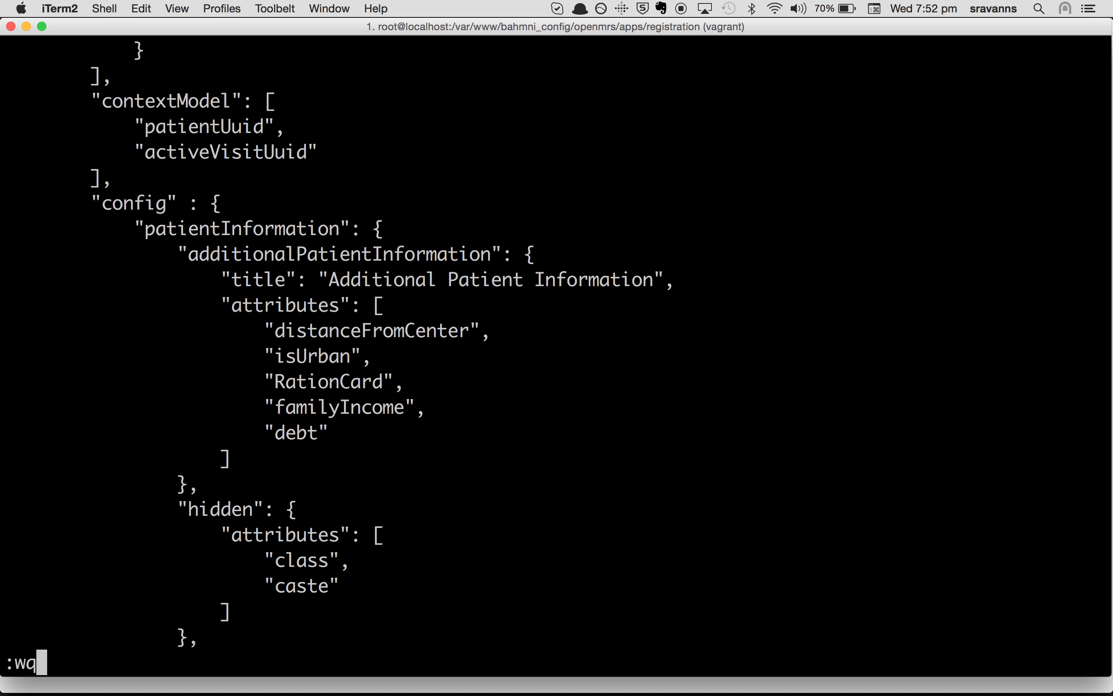
pyautogui.press('Return')
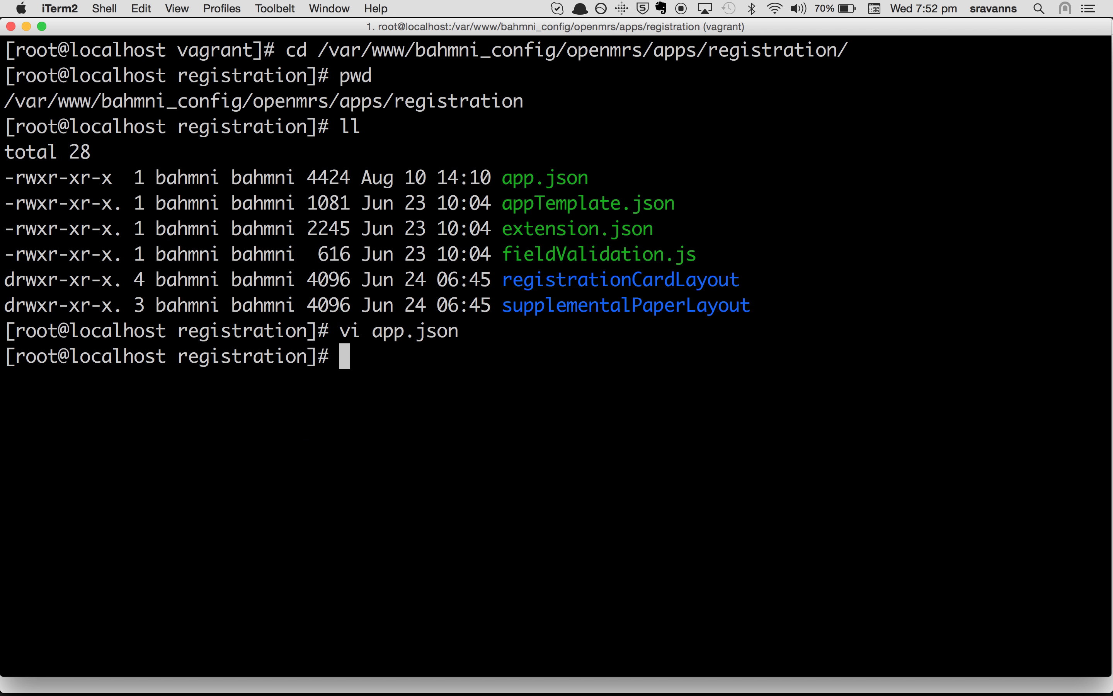
# Reopen app.json from the registration folder in vi and go to the hidden attributes in patientInformation.
pyautogui.press('Up')
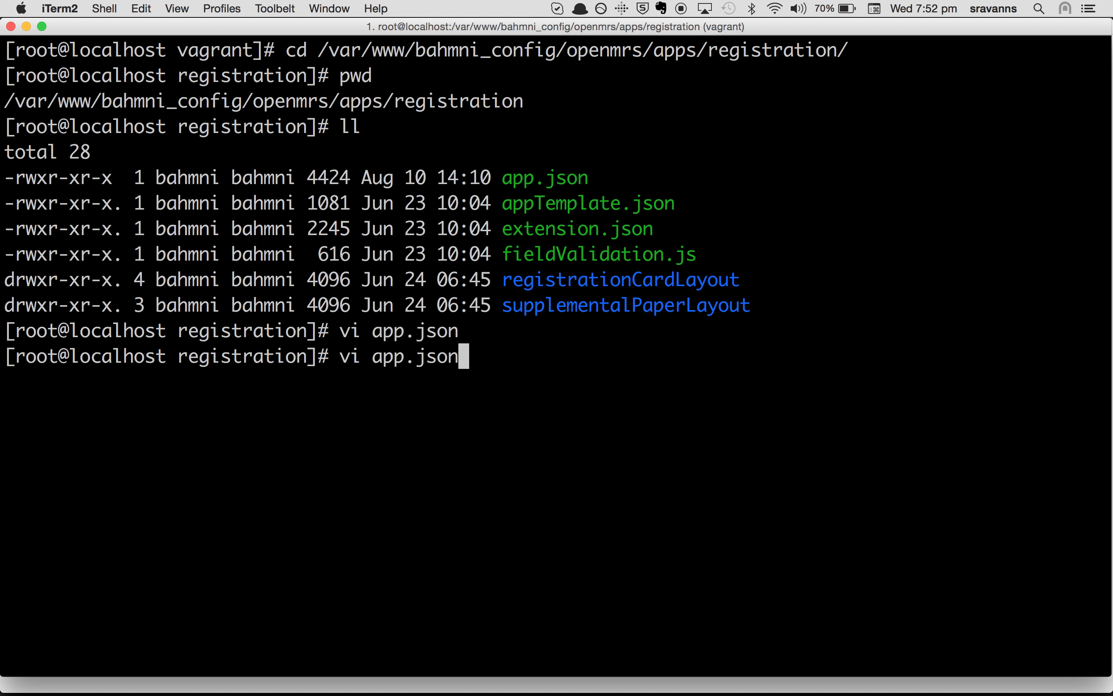
pyautogui.press('Return')
pyautogui.press('Down')
pyautogui.press('Down')
pyautogui.press('Down')
pyautogui.press('Down')
pyautogui.press('Down')
pyautogui.press('Down')
pyautogui.press('Down')
pyautogui.press('Down')
pyautogui.press('Down')
pyautogui.press('Down')
pyautogui.press('Down')
pyautogui.press('Down')
pyautogui.press('Down')
pyautogui.press('Down')
pyautogui.press('Down')
pyautogui.press('Down')
pyautogui.press('Down')
pyautogui.press('Down')
pyautogui.press('Down')
pyautogui.press('Down')
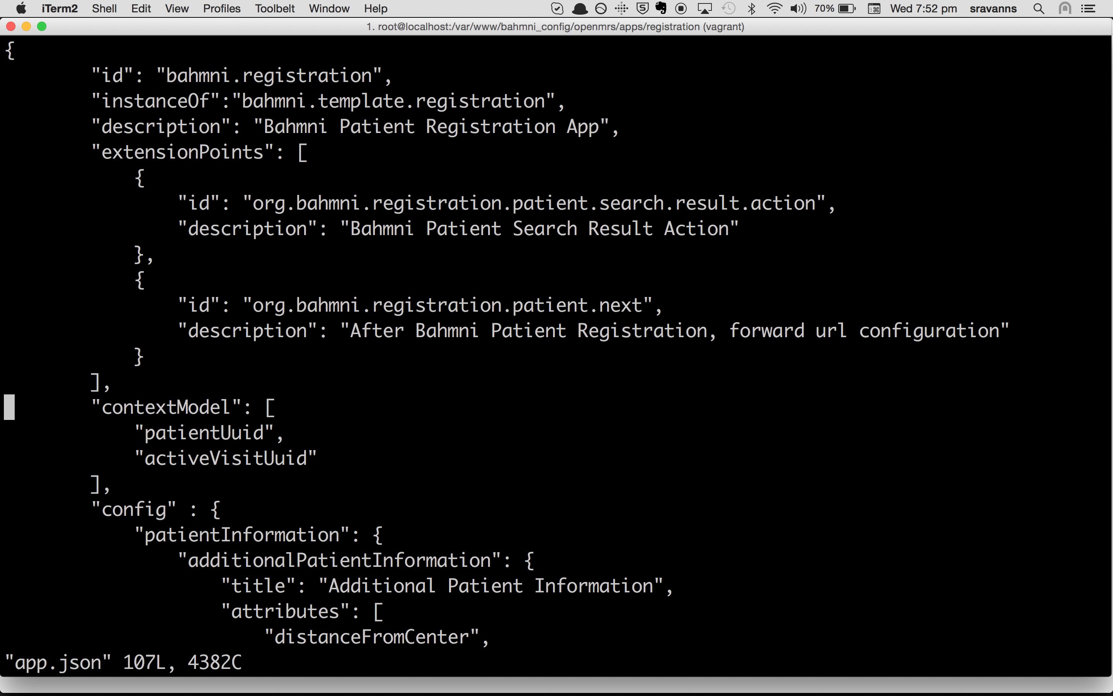
pyautogui.press('Down')
pyautogui.press('Down')
pyautogui.press('Down')
pyautogui.press('Down')
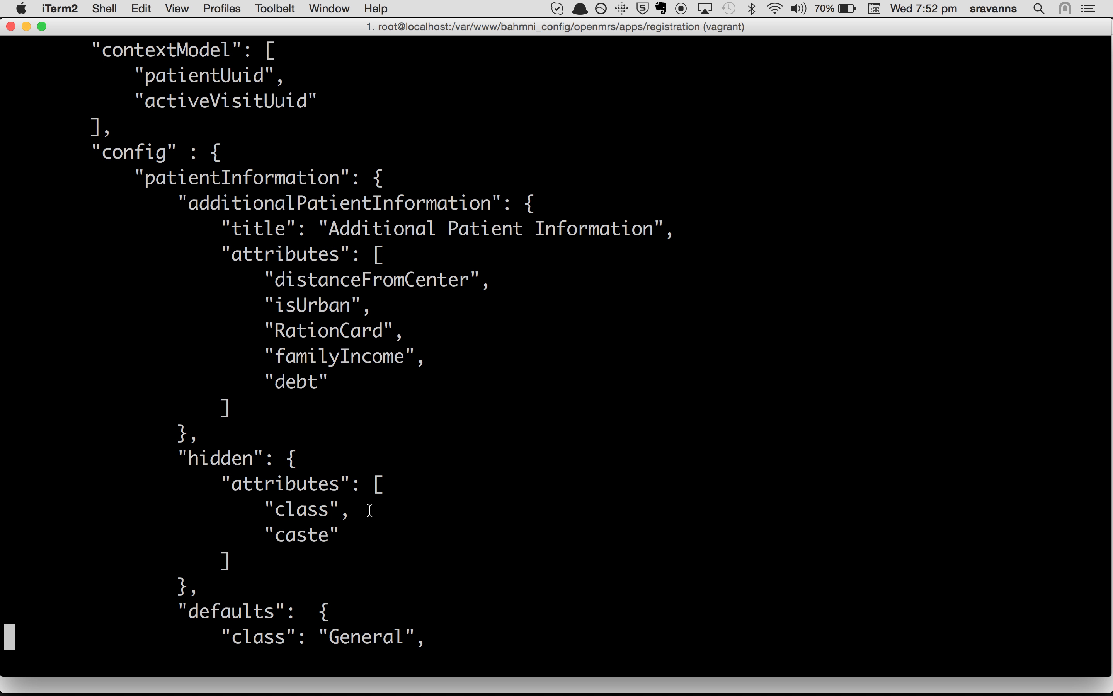
# Switch to Chrome and reload the new patient registration form to check Primary Contact under Other Information.
pyautogui.press('super+Tab')
pyautogui.press('super+Tab')
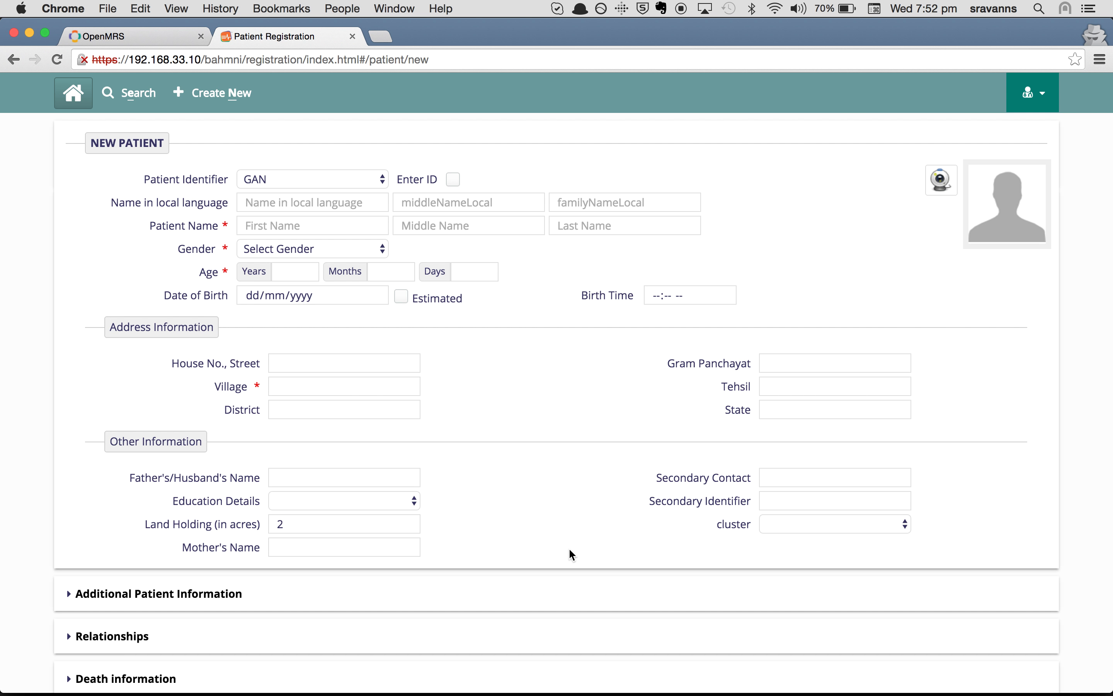
pyautogui.moveTo(121, 476); pyautogui.dragTo(591, 536)
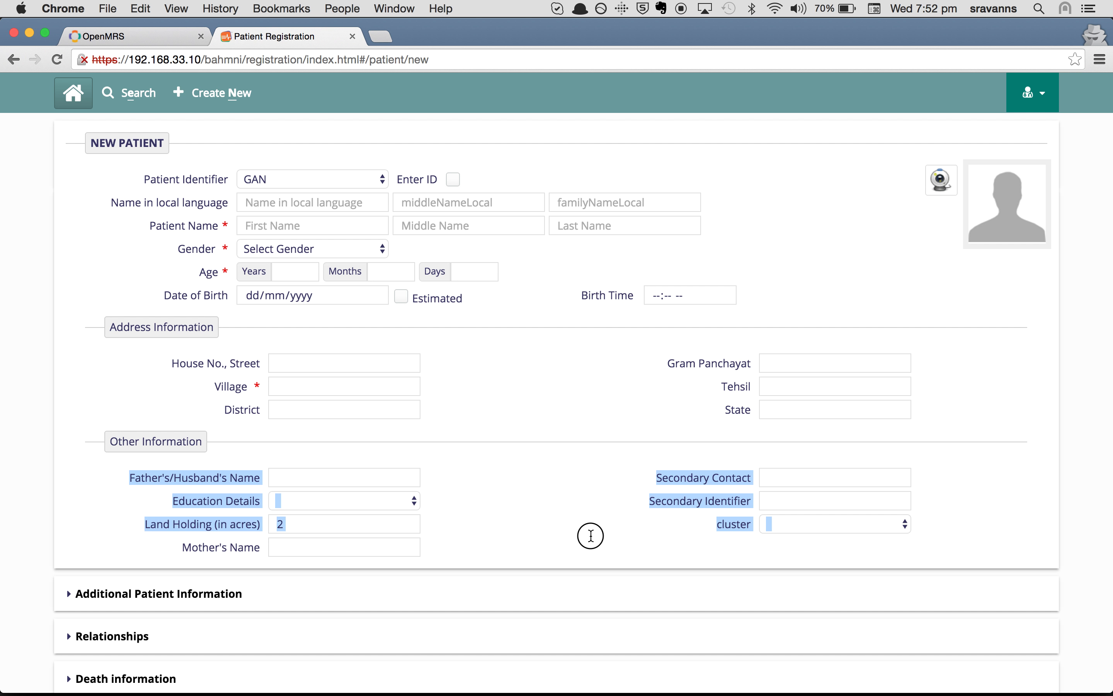
pyautogui.click(606, 552)
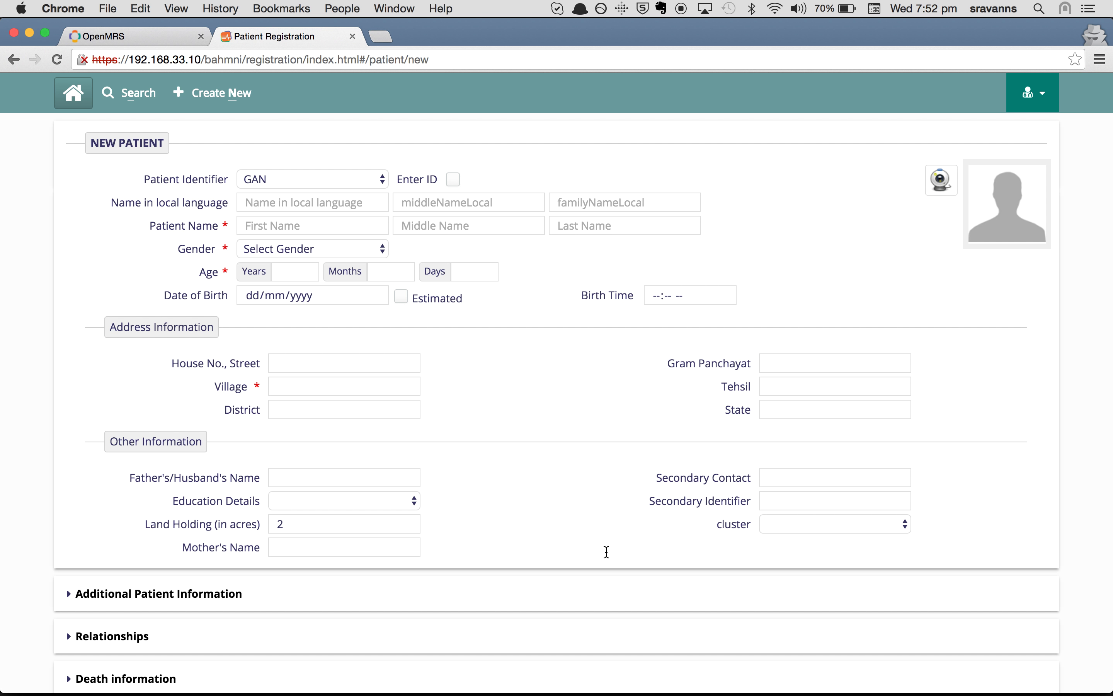
pyautogui.press('super+r')
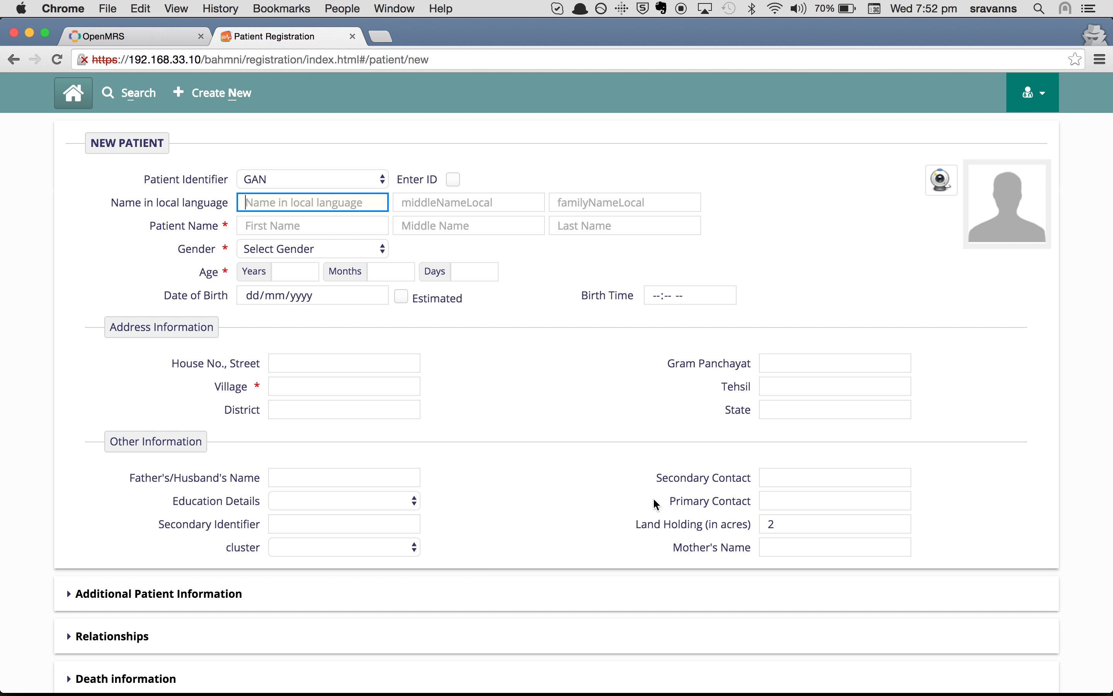
pyautogui.moveTo(656, 504); pyautogui.dragTo(750, 501)
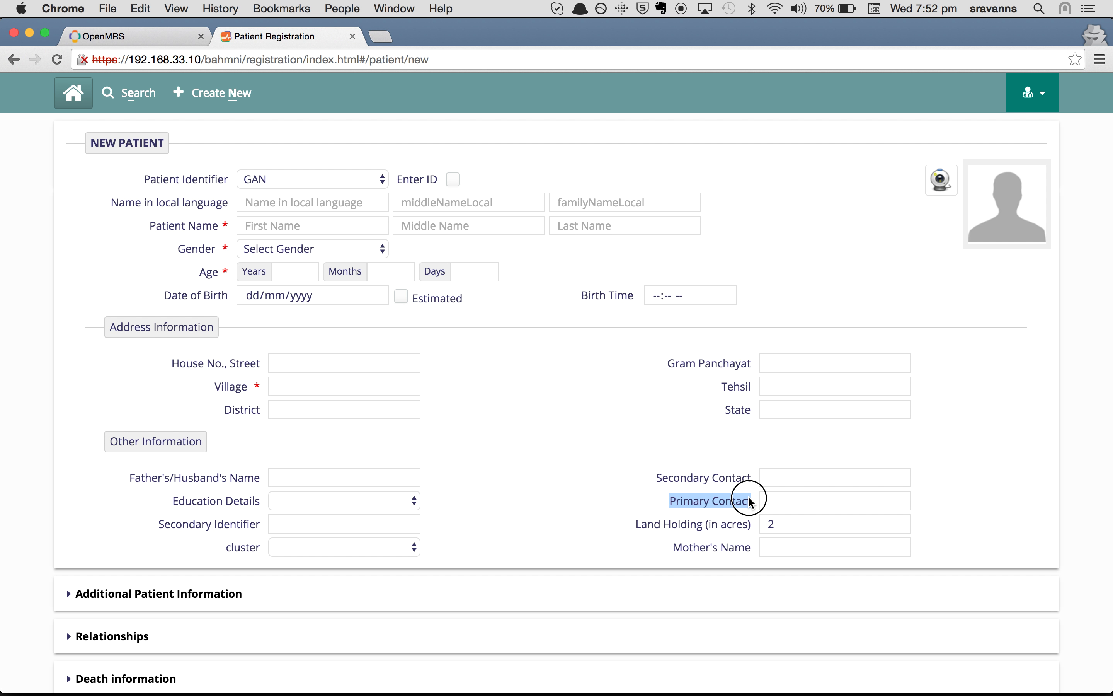
pyautogui.click(481, 438)
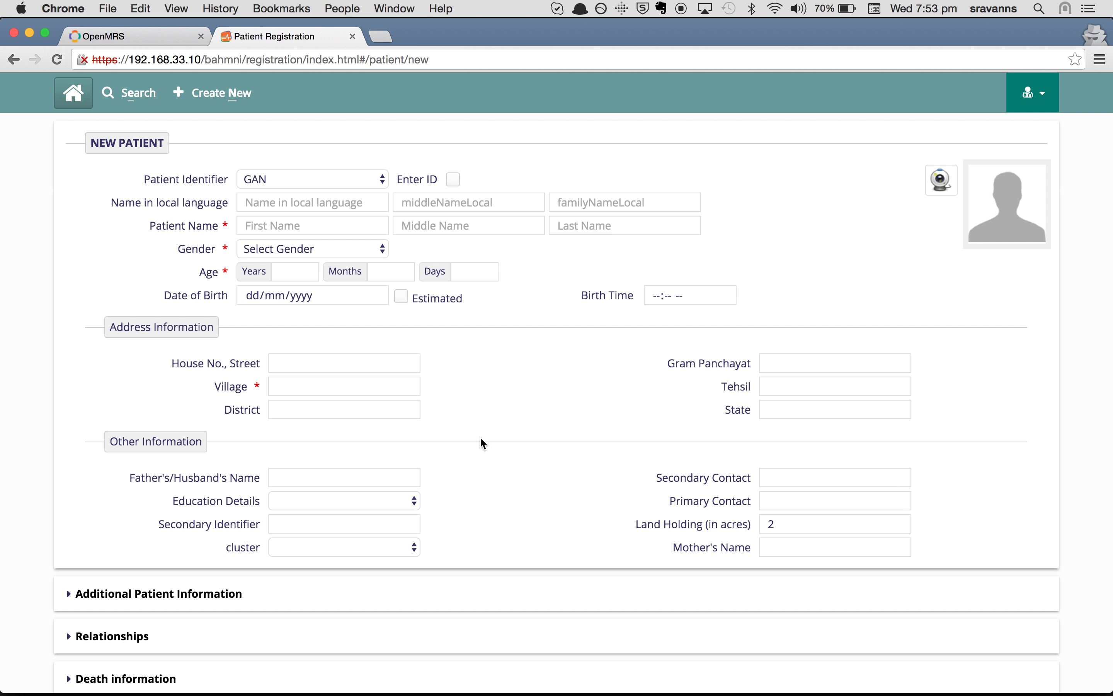
# In the OpenMRS person attribute types, copy the name primaryRelative of the Father's/Husband's Name attribute.
pyautogui.click(165, 36)
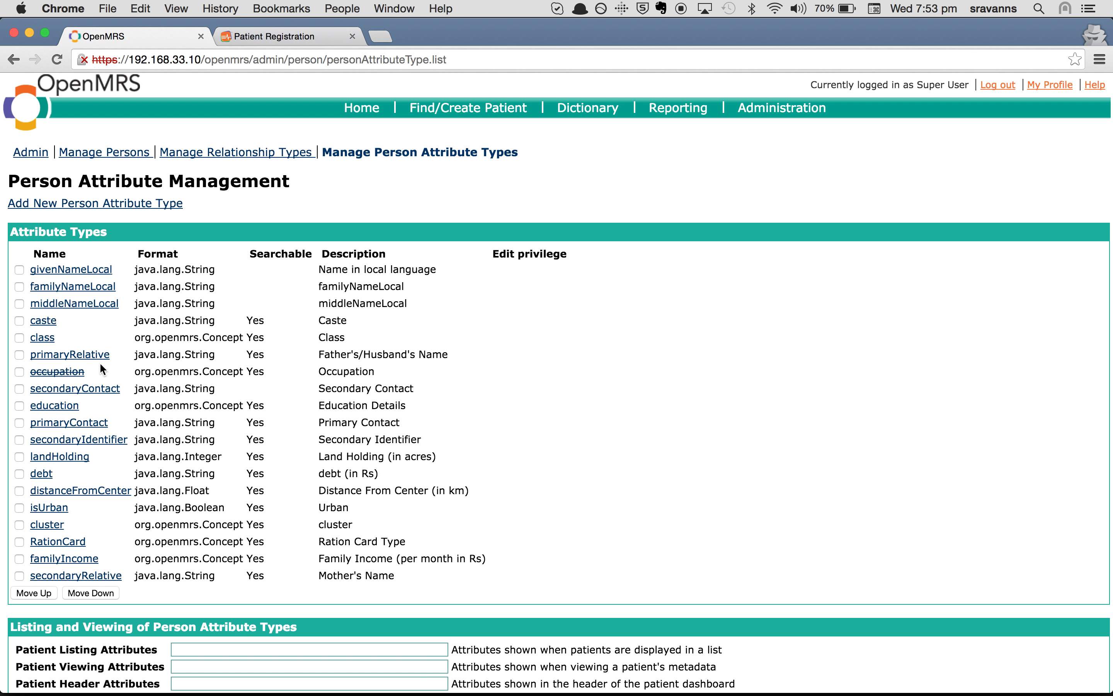
pyautogui.moveTo(112, 354); pyautogui.dragTo(32, 358)
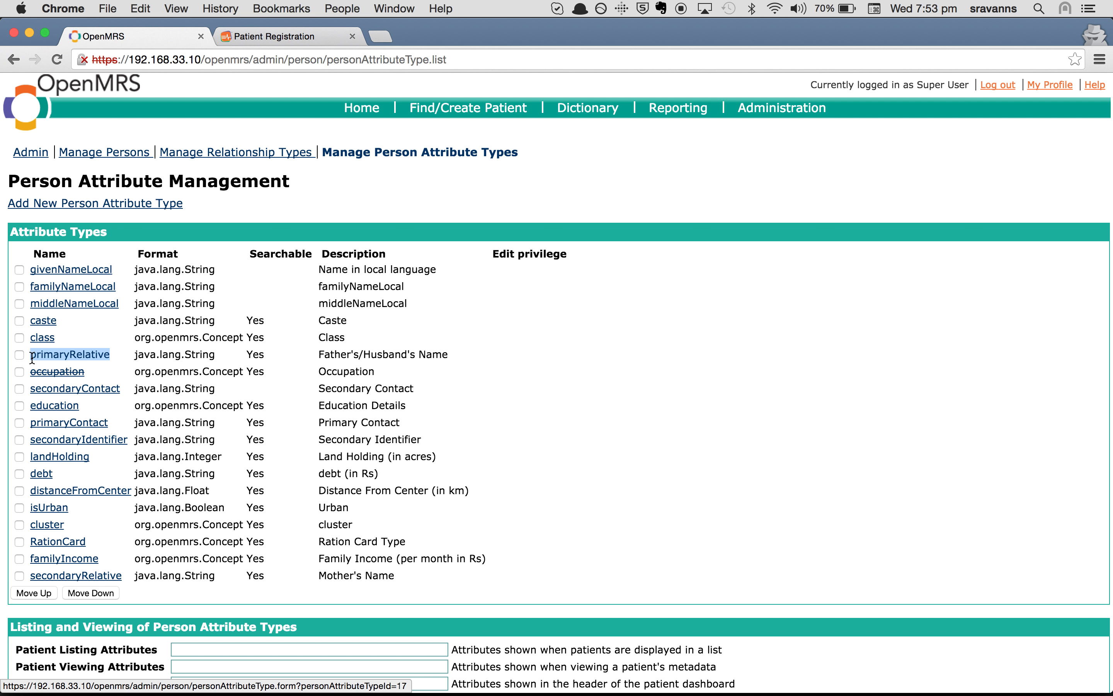
pyautogui.moveTo(317, 354); pyautogui.dragTo(461, 354)
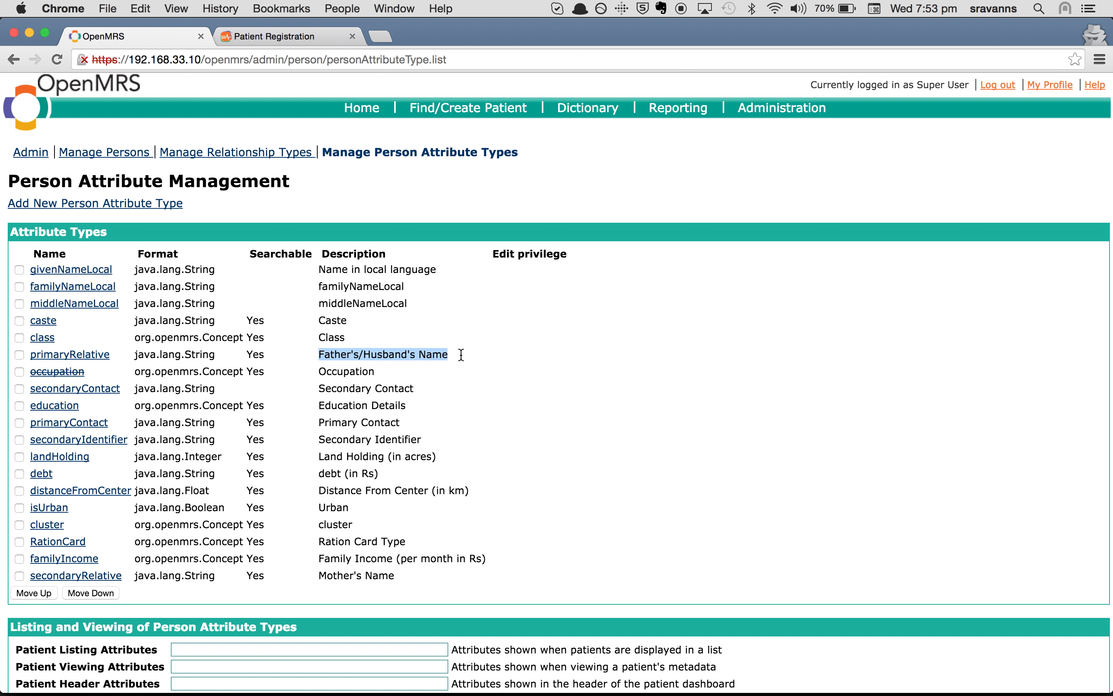
pyautogui.click(126, 353)
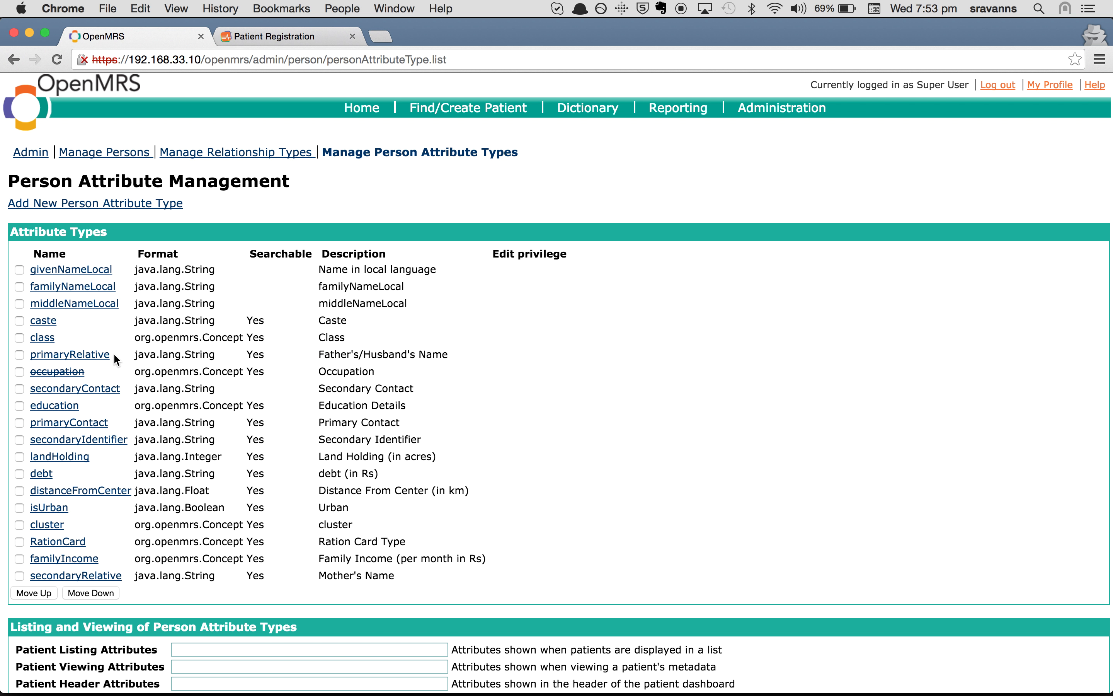
pyautogui.moveTo(114, 356); pyautogui.dragTo(30, 354)
pyautogui.press('super+c')
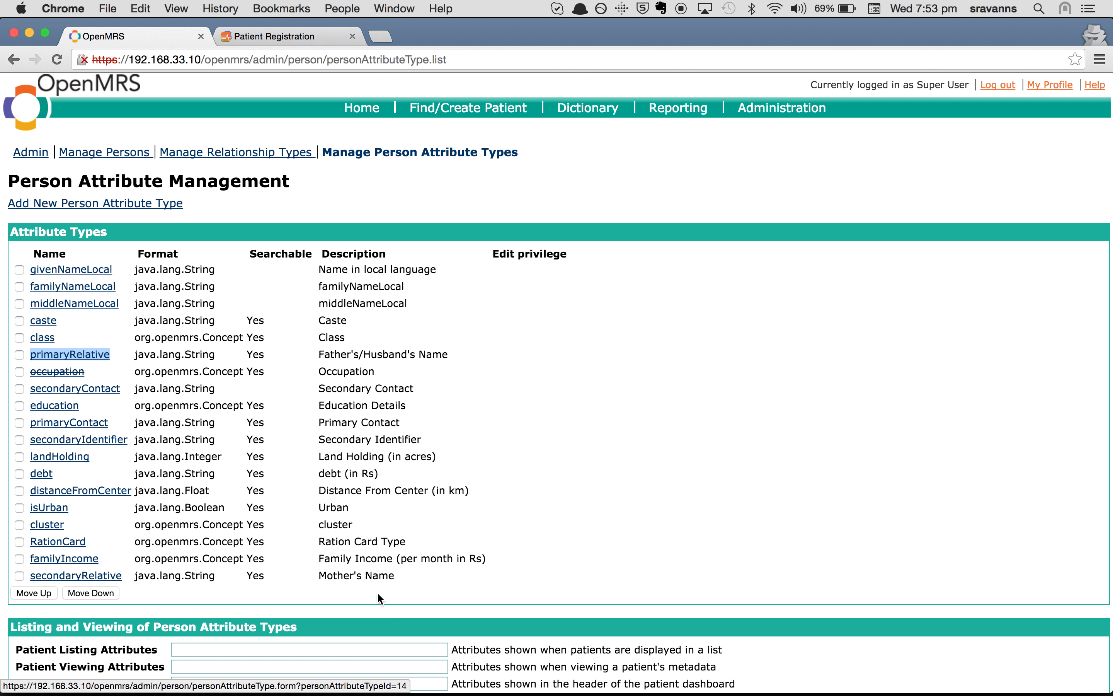
# Back in the iTerm2 vi session, add a comma after "caste" in the hidden attributes and start an indented new line below it.
pyautogui.press('super+Tab')
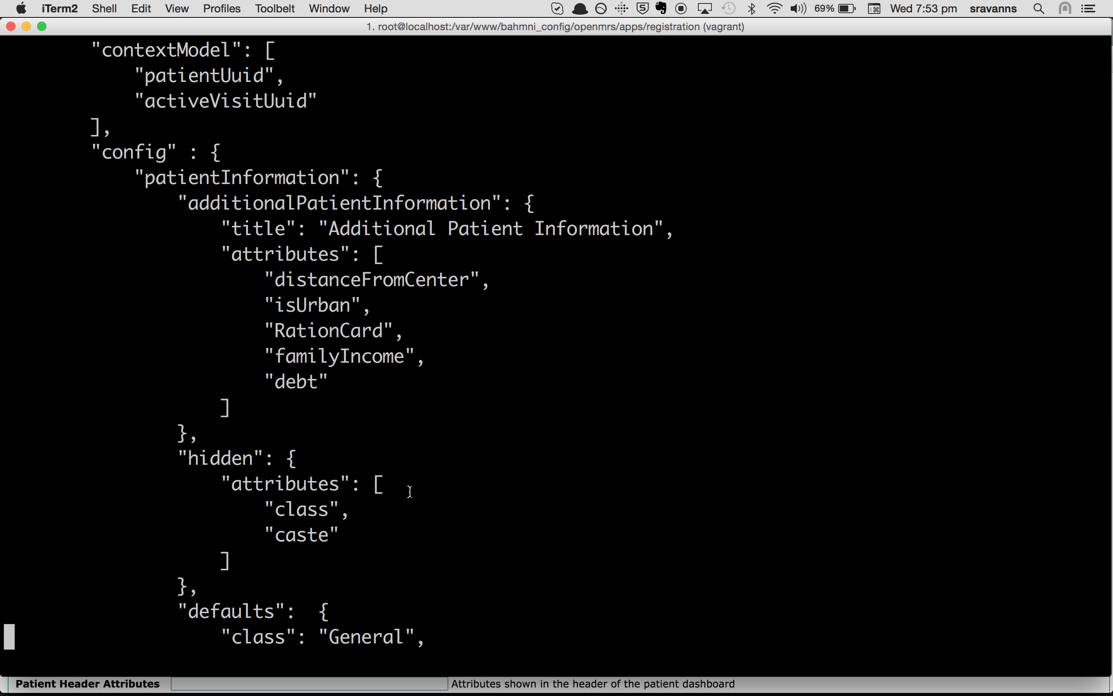
pyautogui.press('Up')
pyautogui.press('Up')
pyautogui.press('Up')
pyautogui.press('Up')
pyautogui.press('Up')
pyautogui.press('Up')
pyautogui.click(237, 463)
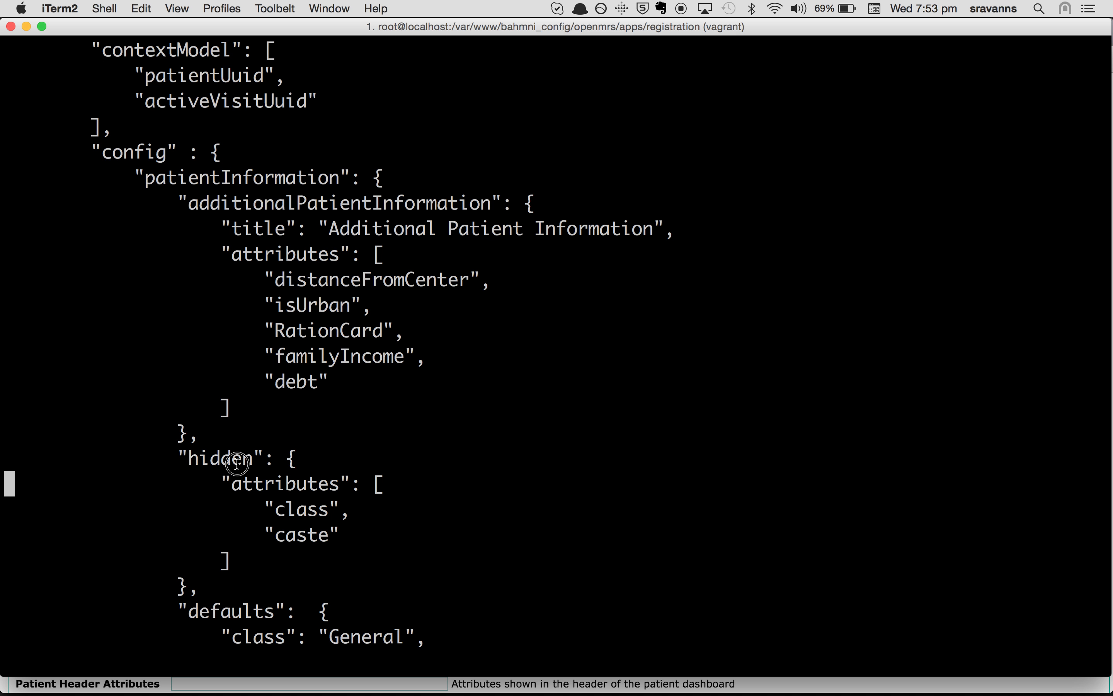
pyautogui.doubleClick(237, 464)
pyautogui.doubleClick(321, 486)
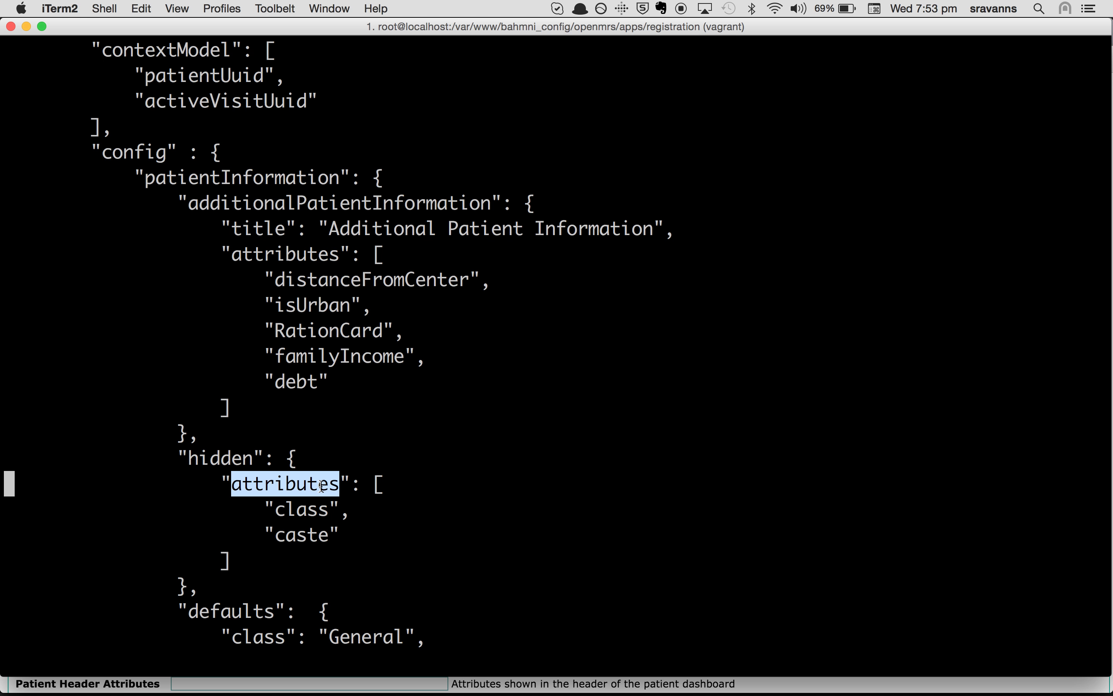
pyautogui.press('Down')
pyautogui.press('Down')
pyautogui.press('Right')
pyautogui.press('Right')
pyautogui.press('End')
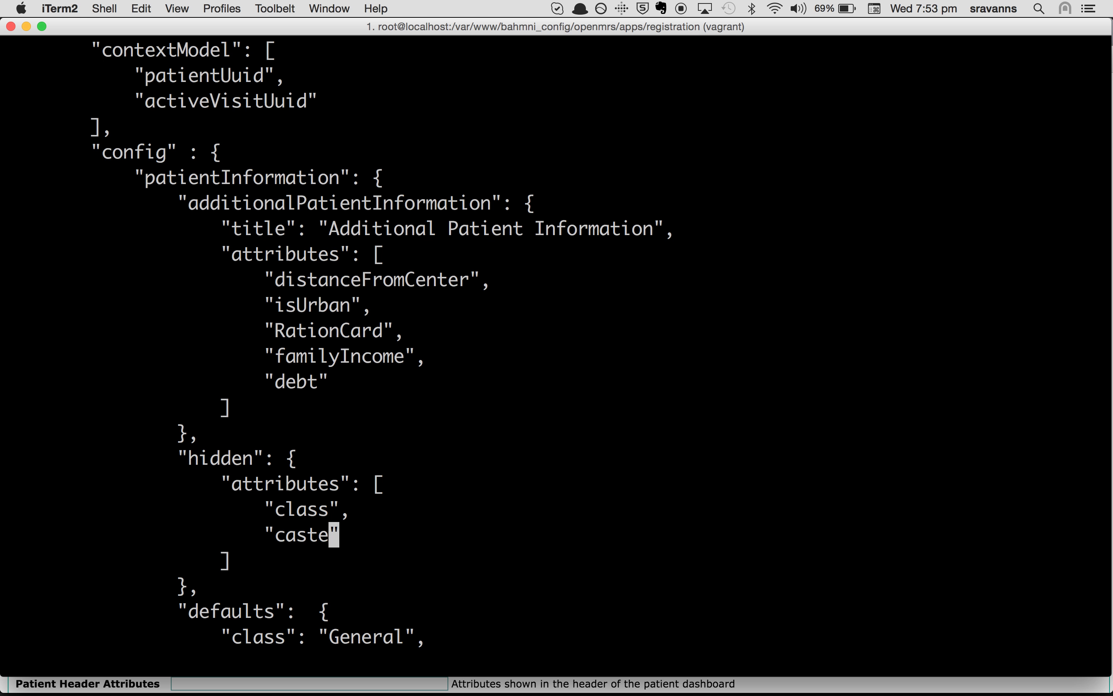
pyautogui.press('i')
pyautogui.press('Right')
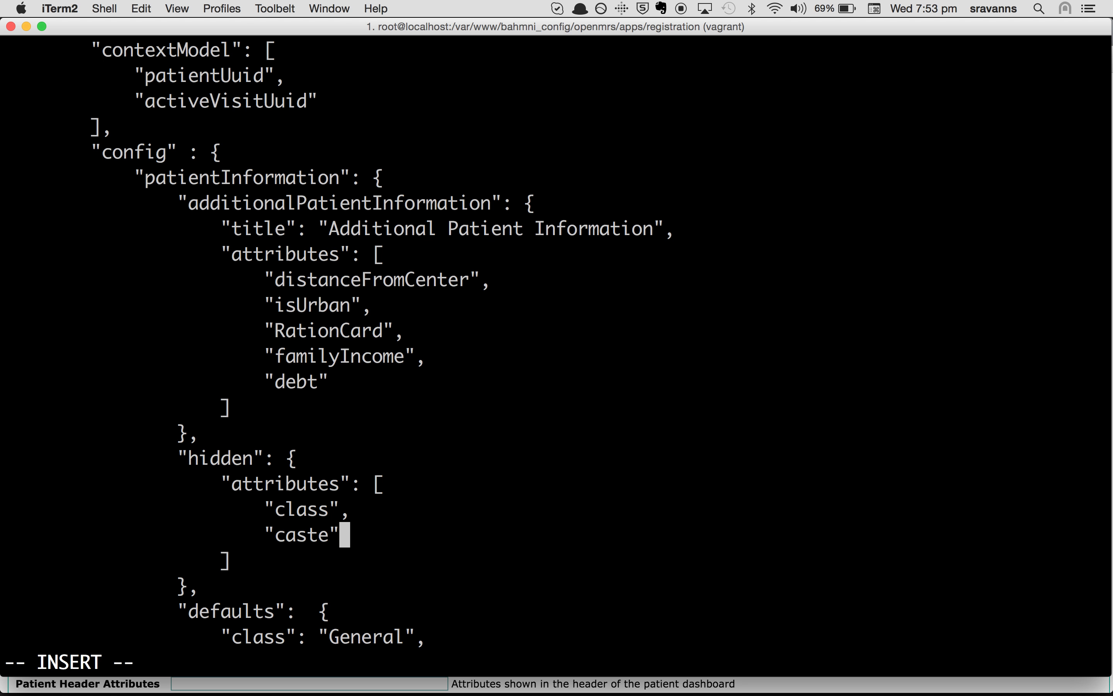
pyautogui.write(',')
pyautogui.press('Return')
pyautogui.press('Tab')
pyautogui.press('Tab')
pyautogui.press('Tab')
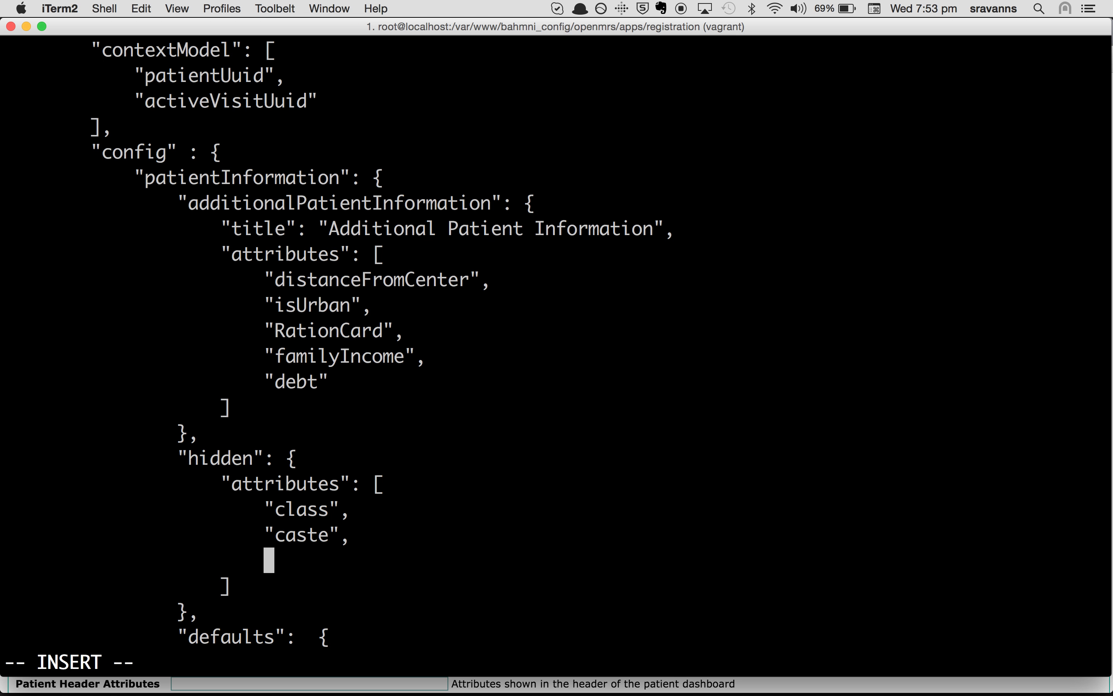
# Paste the clipboard text as the quoted entry "attributes" on the new hidden-attributes line, then save app.json and quit vi.
pyautogui.write('"')
pyautogui.press('super+v')
pyautogui.write('"')
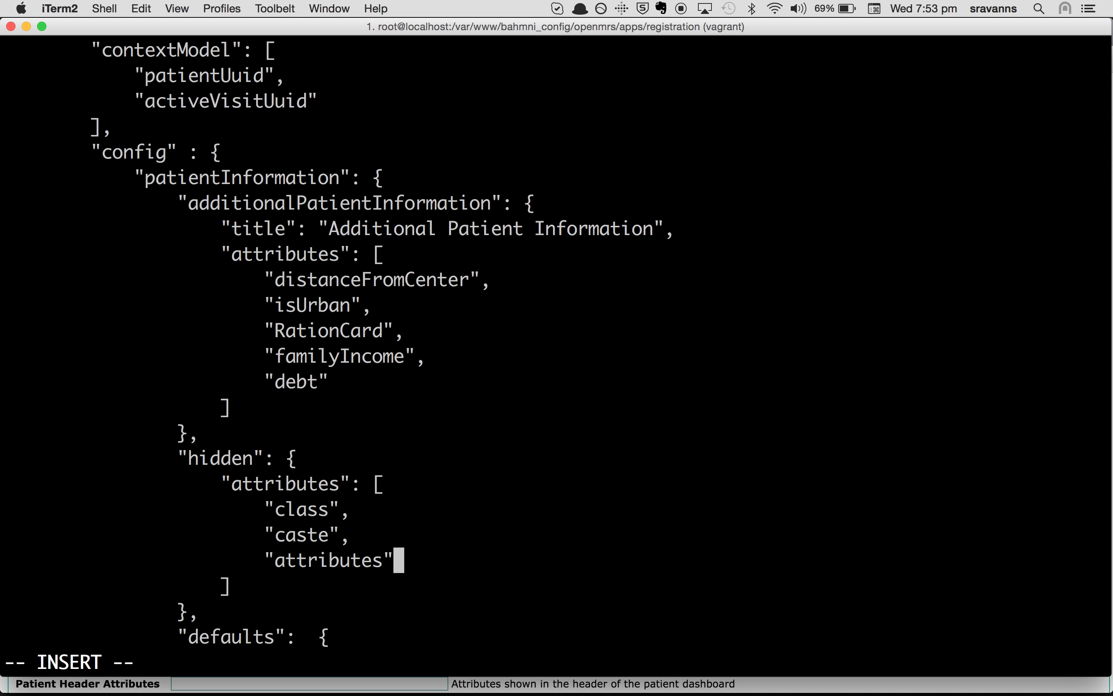
pyautogui.press('Escape')
pyautogui.write(':wq')
pyautogui.press('Return')
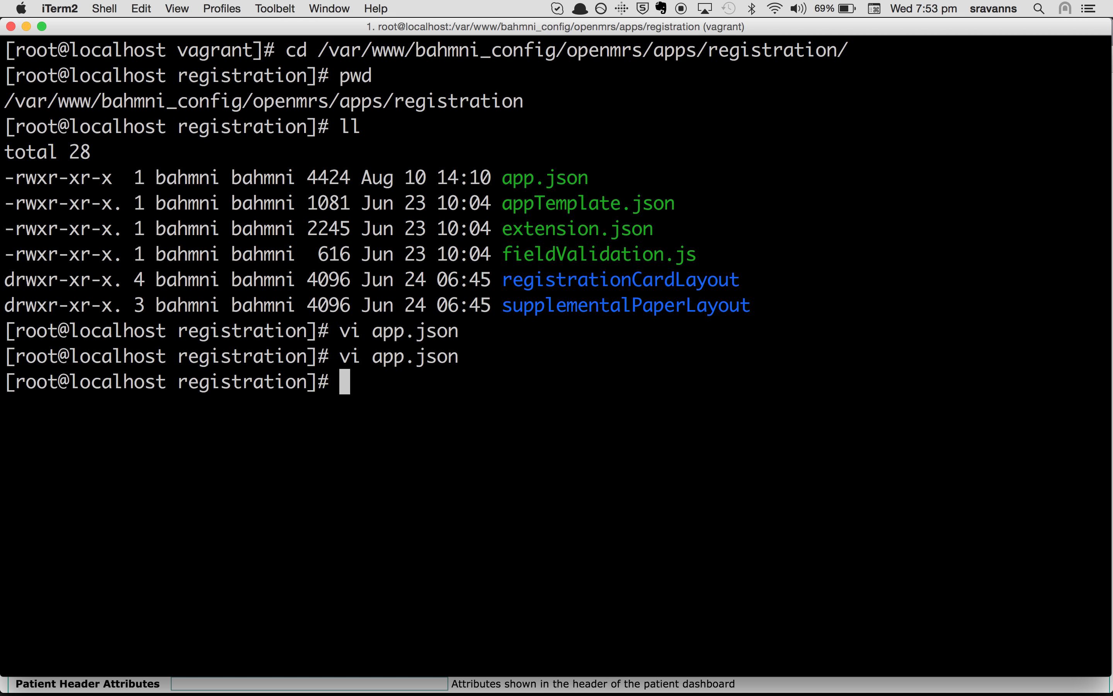
# Reopen app.json in vi and review the class, caste and attributes entries listed under hidden.
pyautogui.press('Up')
pyautogui.press('Return')
pyautogui.press('Down')
pyautogui.press('Down')
pyautogui.press('Down')
pyautogui.press('Down')
pyautogui.press('Down')
pyautogui.press('Down')
pyautogui.press('Down')
pyautogui.press('Down')
pyautogui.press('Down')
pyautogui.press('Down')
pyautogui.press('Down')
pyautogui.press('Down')
pyautogui.press('Down')
pyautogui.press('Down')
pyautogui.press('Down')
pyautogui.press('Down')
pyautogui.press('Down')
pyautogui.press('Down')
pyautogui.press('Down')
pyautogui.press('Down')
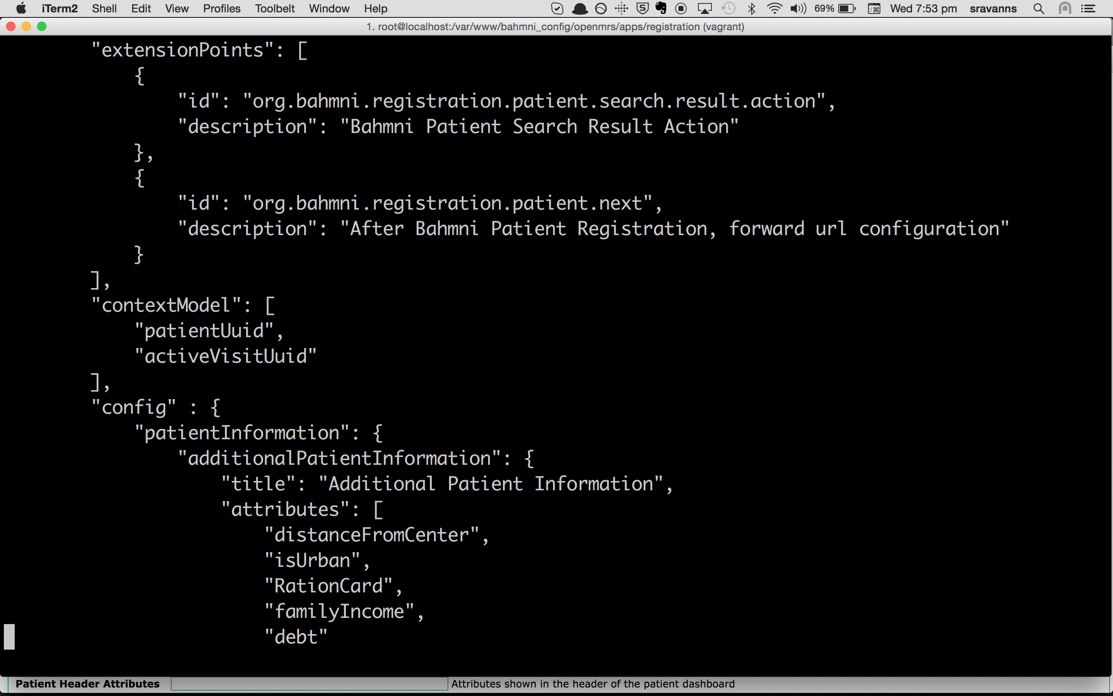
pyautogui.press('Down')
pyautogui.press('Down')
pyautogui.press('Down')
pyautogui.press('Down')
pyautogui.press('Down')
pyautogui.press('Down')
pyautogui.press('Down')
pyautogui.press('Down')
pyautogui.press('Down')
pyautogui.press('Down')
pyautogui.press('Down')
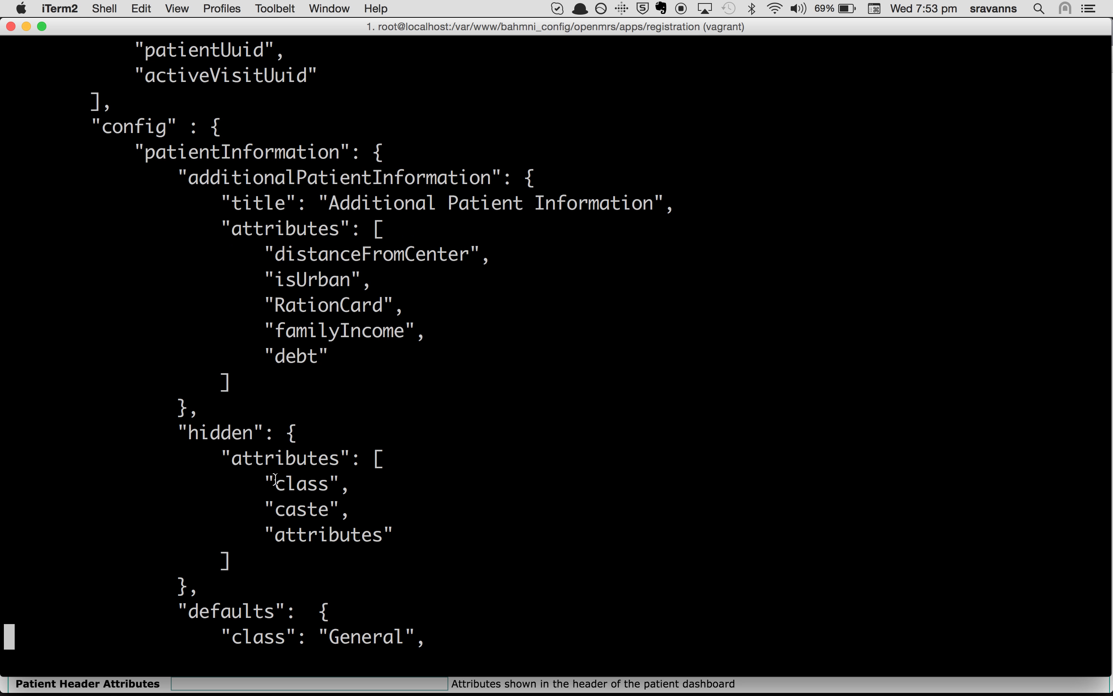
pyautogui.doubleClick(301, 483)
pyautogui.click(301, 511)
pyautogui.doubleClick(302, 511)
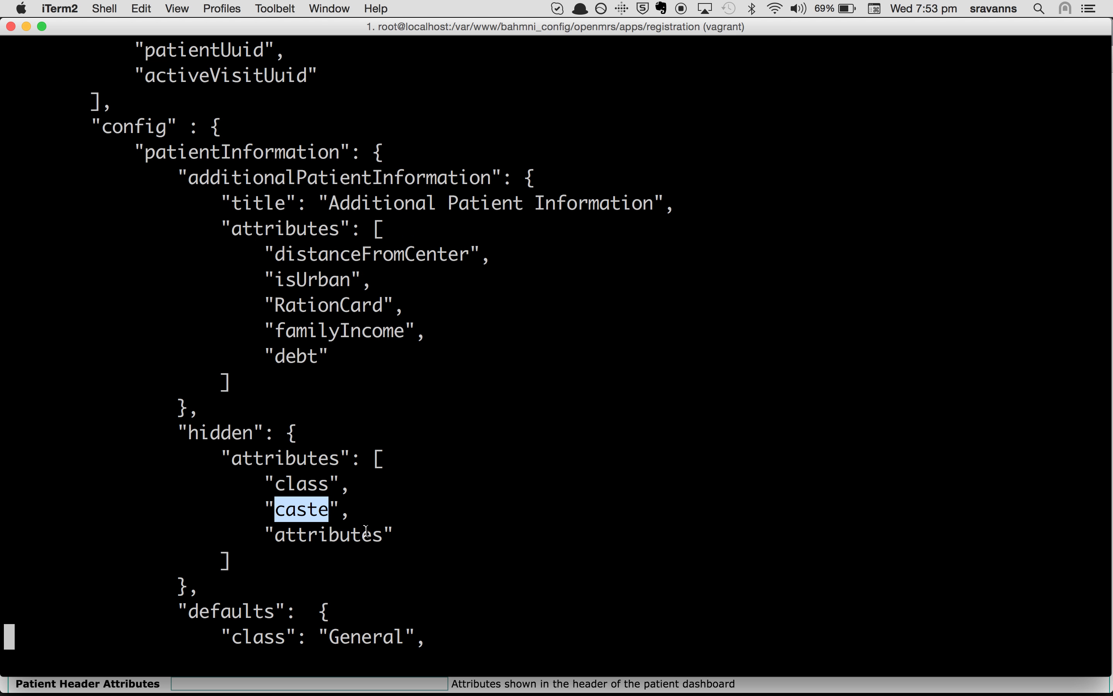
# Delete the word attributes from the last entry of the hidden attributes, keeping its pair of quotes.
pyautogui.press('Up')
pyautogui.press('Up')
pyautogui.press('Up')
pyautogui.press('Up')
pyautogui.press('Right')
pyautogui.press('Right')
pyautogui.press('Right')
pyautogui.press('Right')
pyautogui.press('Right')
pyautogui.press('Right')
pyautogui.press('Right')
pyautogui.press('Right')
pyautogui.press('Right')
pyautogui.press('Right')
pyautogui.press('Right')
pyautogui.press('Right')
pyautogui.press('Right')
pyautogui.press('Right')
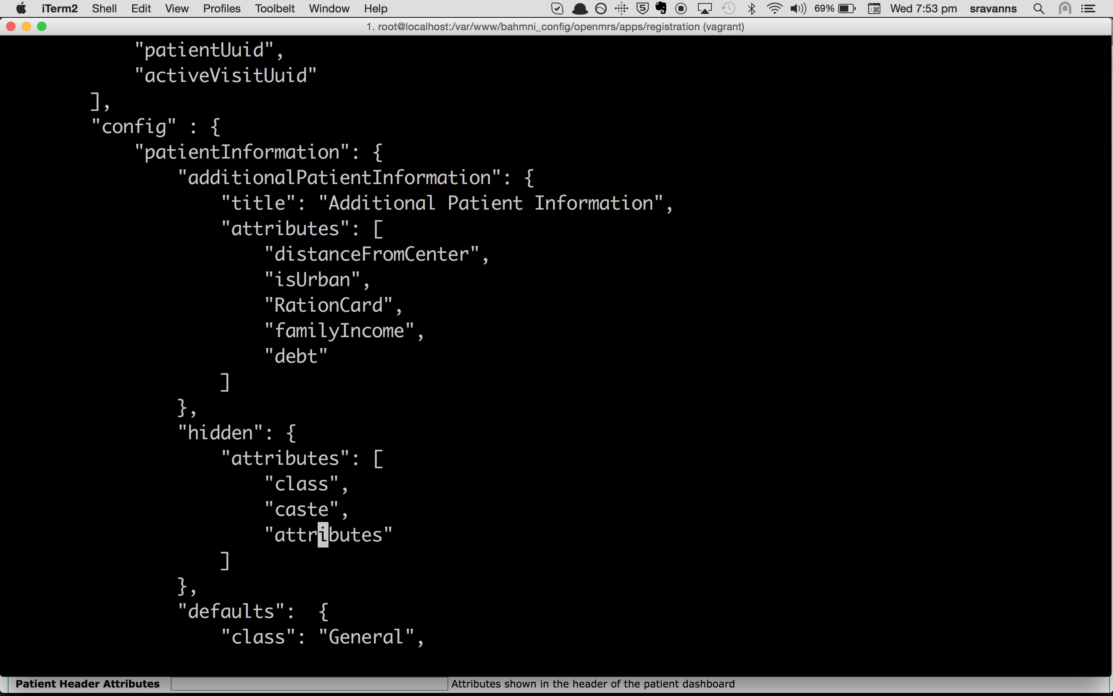
pyautogui.press('Left')
pyautogui.press('Left')
pyautogui.press('Left')
pyautogui.press('Left')
pyautogui.press('i')
pyautogui.press('Right')
pyautogui.press('Right')
pyautogui.press('Right')
pyautogui.press('Right')
pyautogui.press('BackSpace')
pyautogui.press('BackSpace')
pyautogui.press('BackSpace')
pyautogui.press('BackSpace')
pyautogui.press('BackSpace')
pyautogui.press('BackSpace')
pyautogui.press('BackSpace')
pyautogui.press('BackSpace')
pyautogui.press('BackSpace')
pyautogui.press('BackSpace')
# Copy primaryRelative from the OpenMRS attribute types in Chrome into the empty quotes in app.json, then save the file and quit vi.
pyautogui.press('super+Tab')
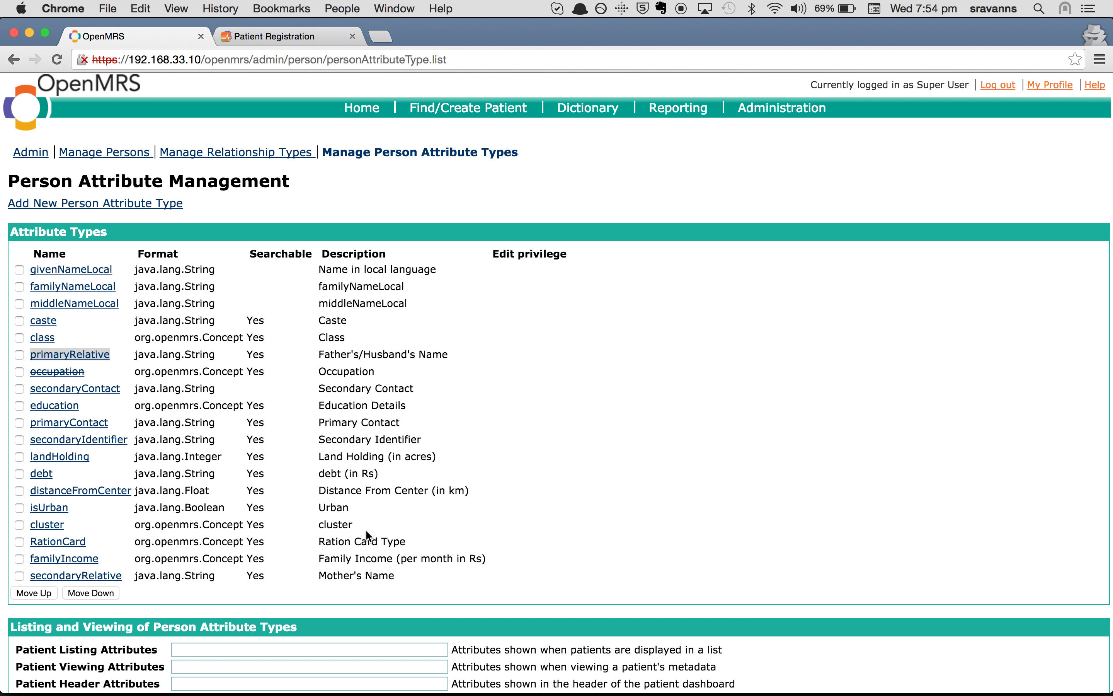
pyautogui.press('super+Tab')
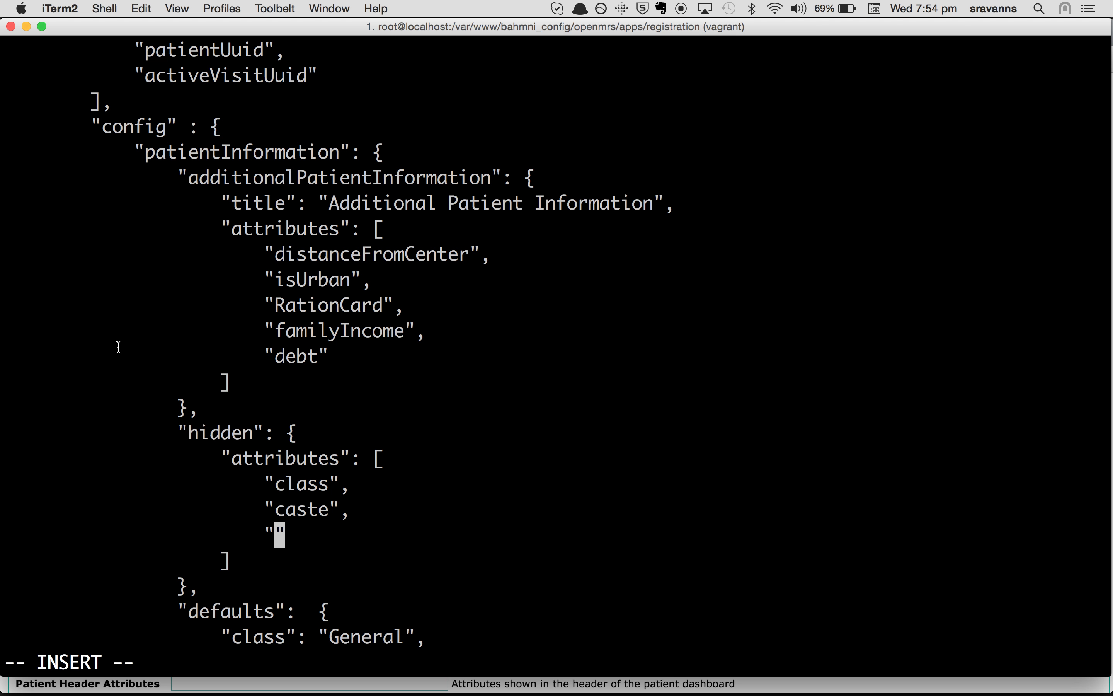
pyautogui.press('super+v')
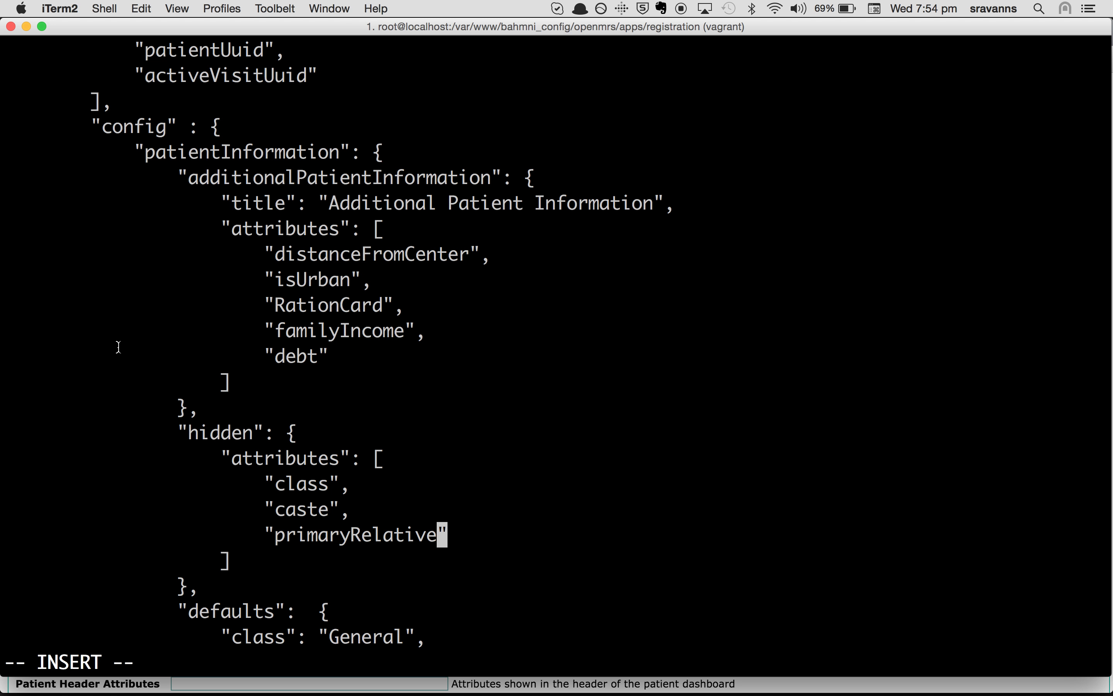
pyautogui.press('Escape')
pyautogui.write(':wq')
pyautogui.press('Return')
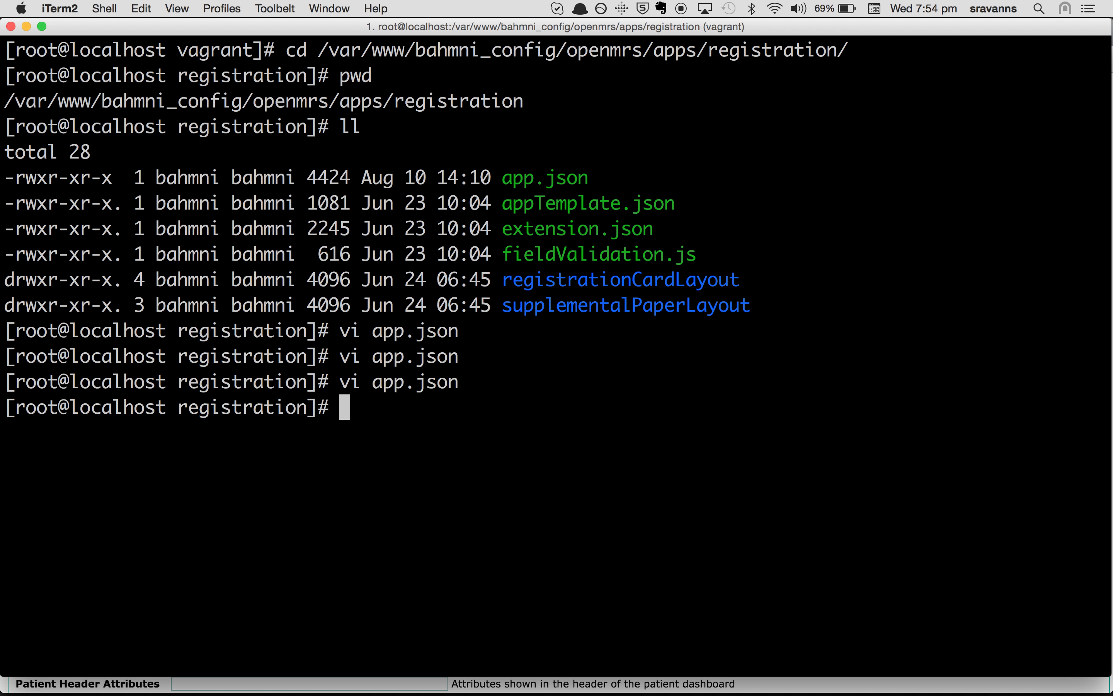
# Switch to the Bahmni registration form in Chrome, locate Father's/Husband's Name and reload the page to check whether the field is hidden.
pyautogui.press('super+Tab')
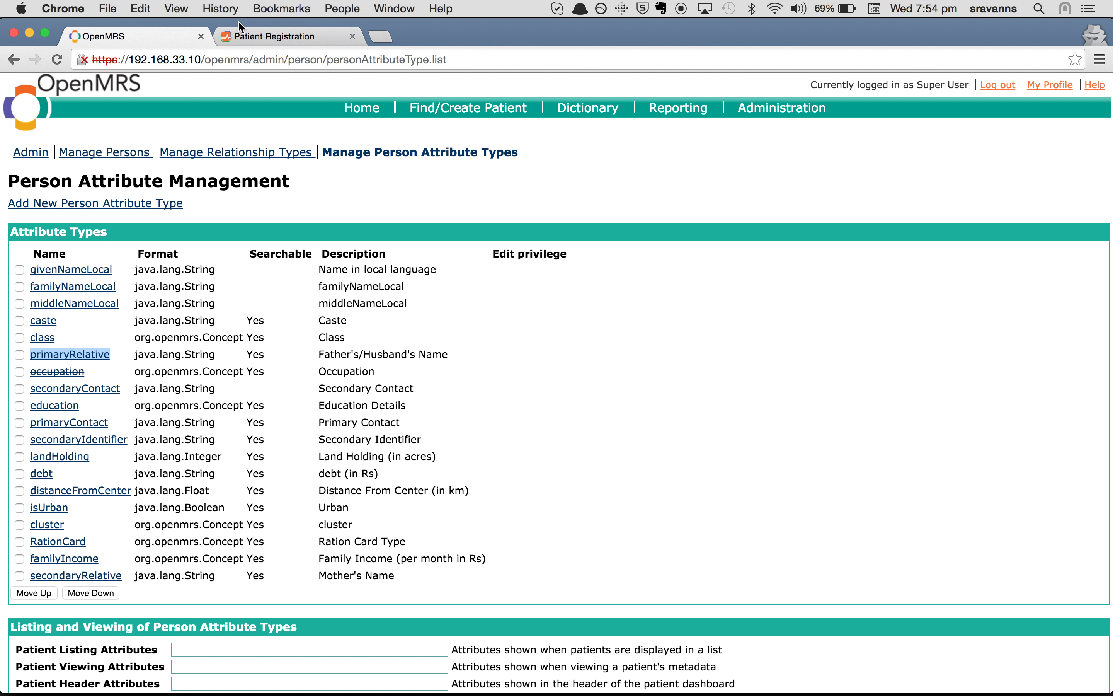
pyautogui.click(244, 38)
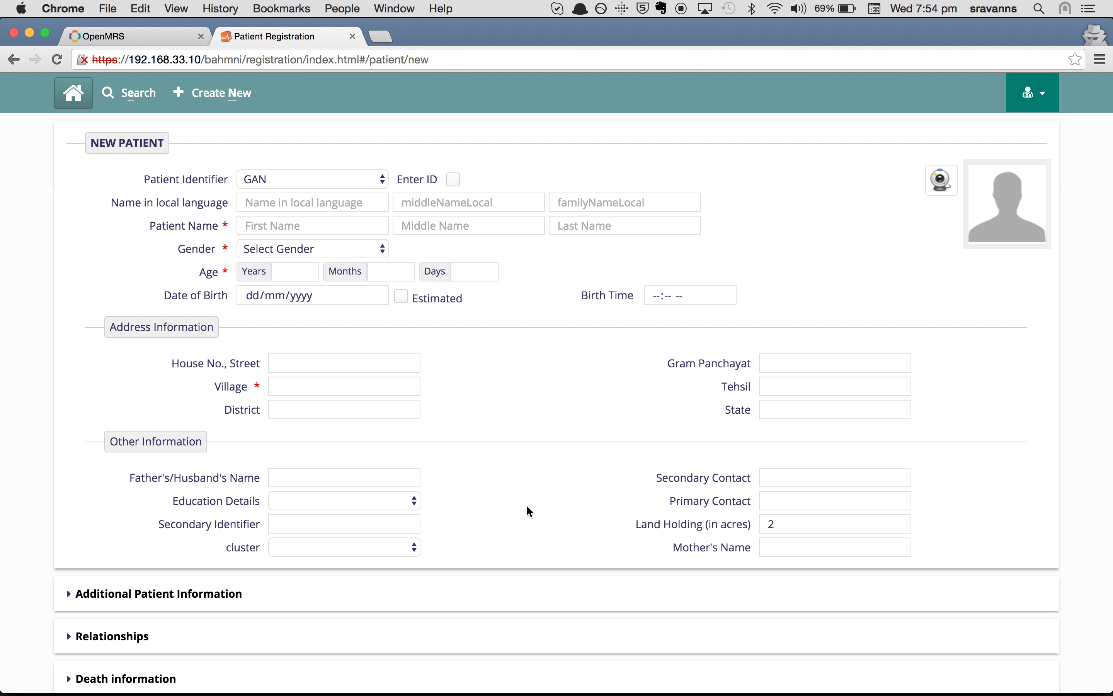
pyautogui.moveTo(126, 476); pyautogui.dragTo(261, 477)
pyautogui.click(261, 477)
pyautogui.tripleClick(260, 478)
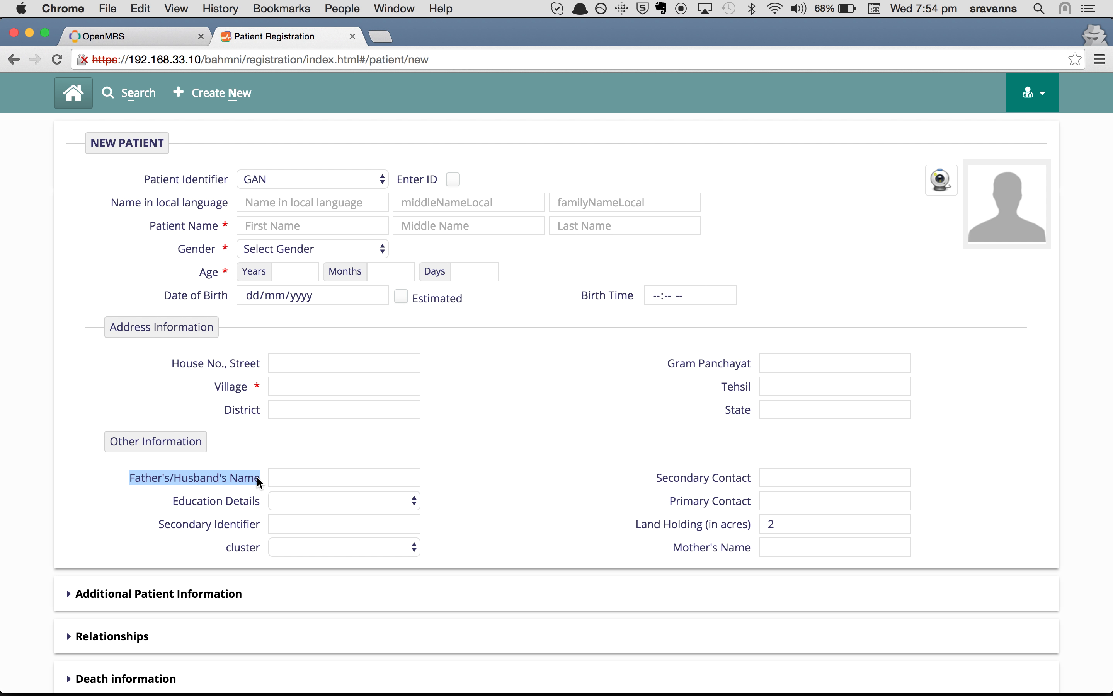
pyautogui.click(557, 477)
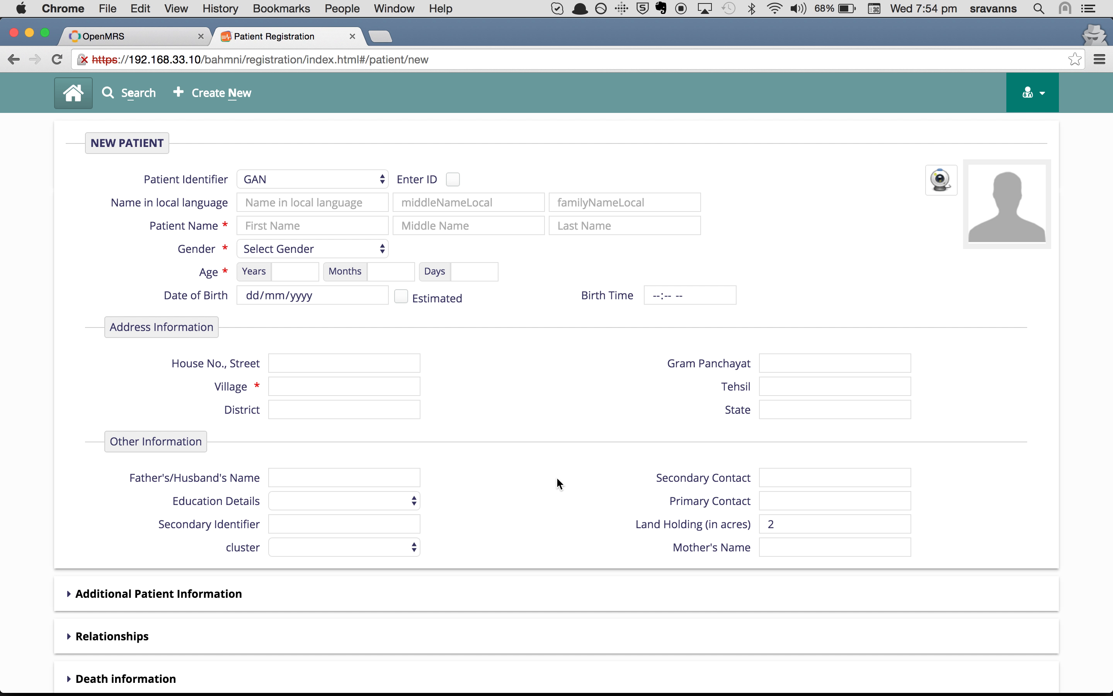
pyautogui.press('super+r')
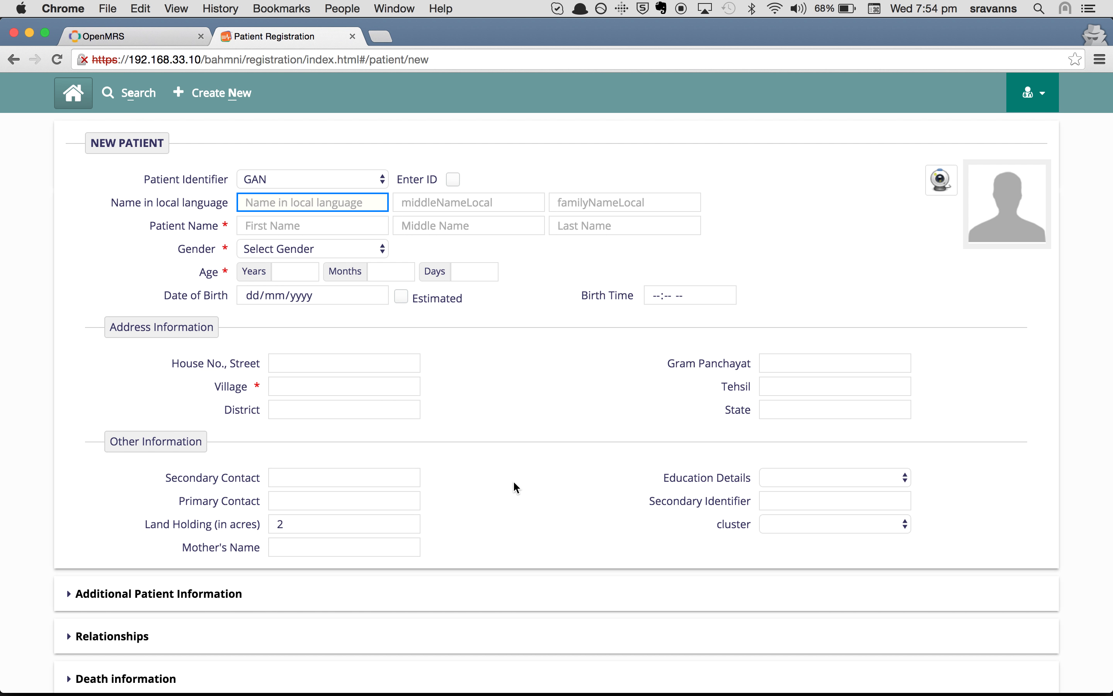
# Check Other Information for the hidden field, then expand Additional Patient Information on the registration form and locate the Urban field.
pyautogui.moveTo(160, 427); pyautogui.dragTo(260, 425)
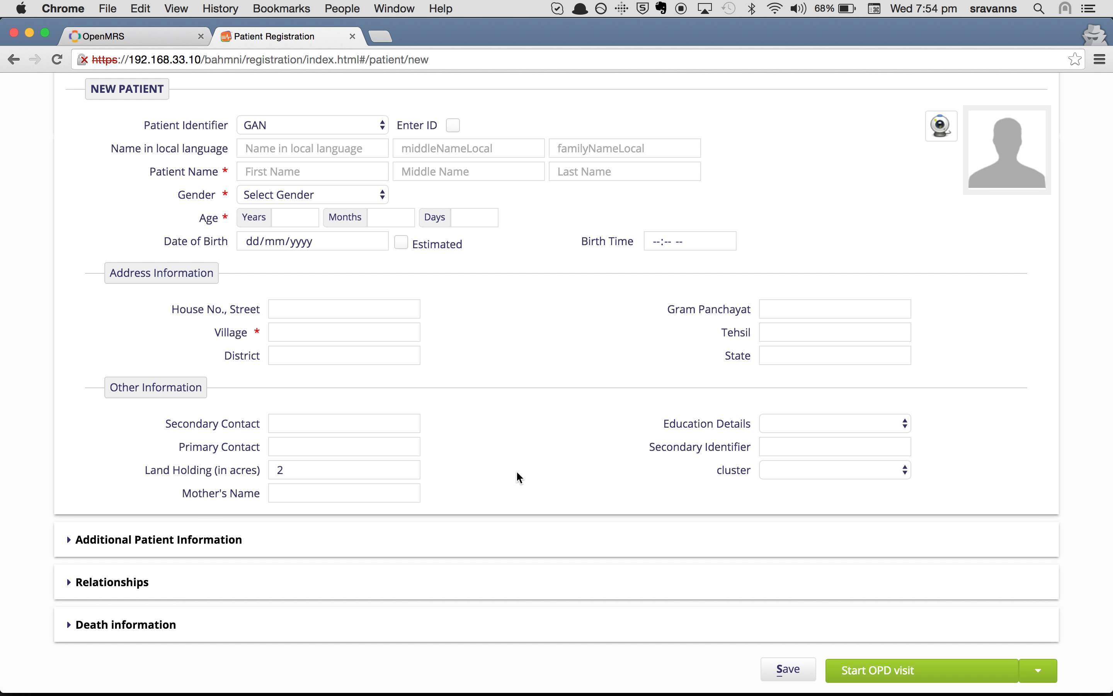
pyautogui.scroll(-1, 516, 472)
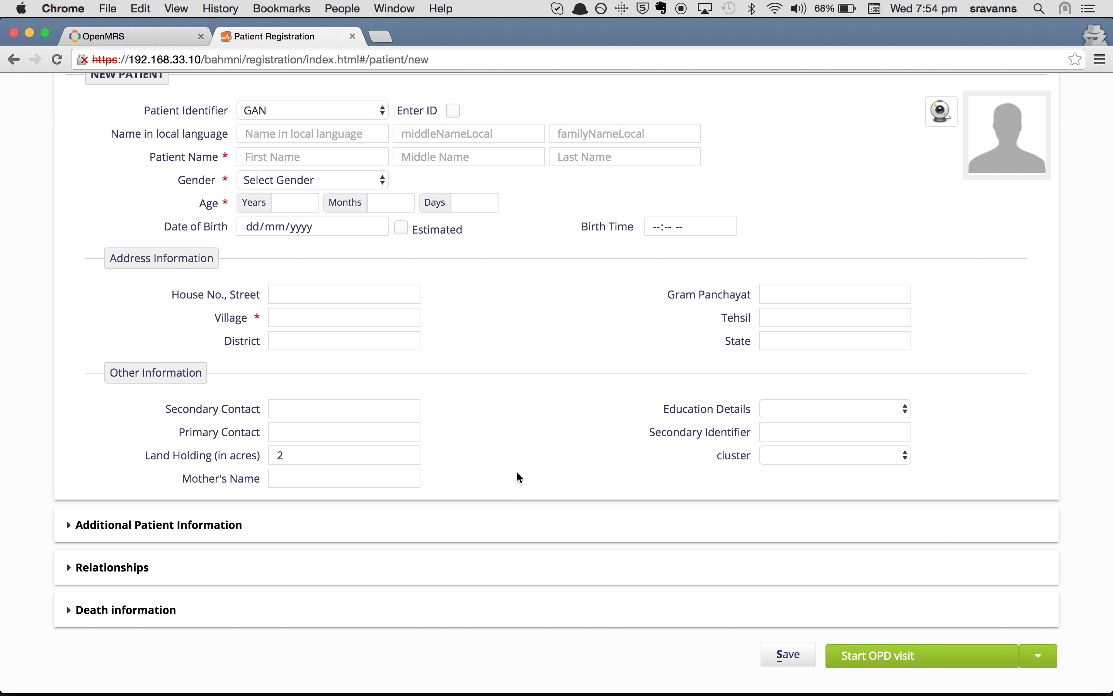
pyautogui.click(271, 527)
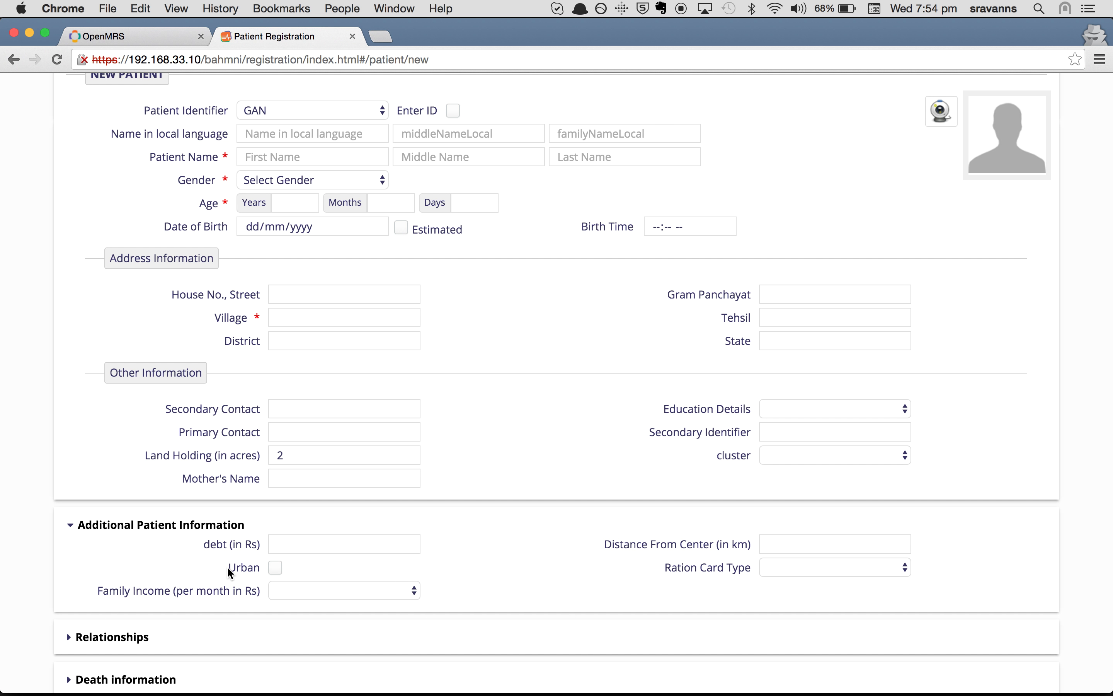
pyautogui.moveTo(228, 567); pyautogui.dragTo(258, 570)
# In the OpenMRS person attribute types, find the entry described as Urban and copy its name, isUrban.
pyautogui.click(143, 36)
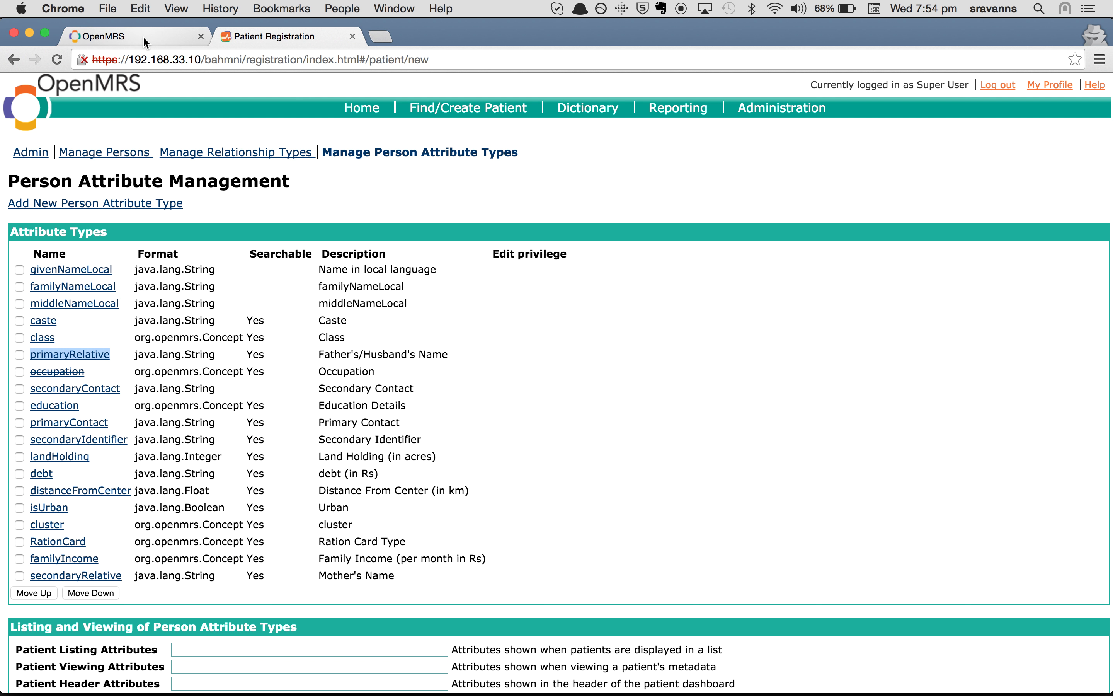
pyautogui.click(570, 423)
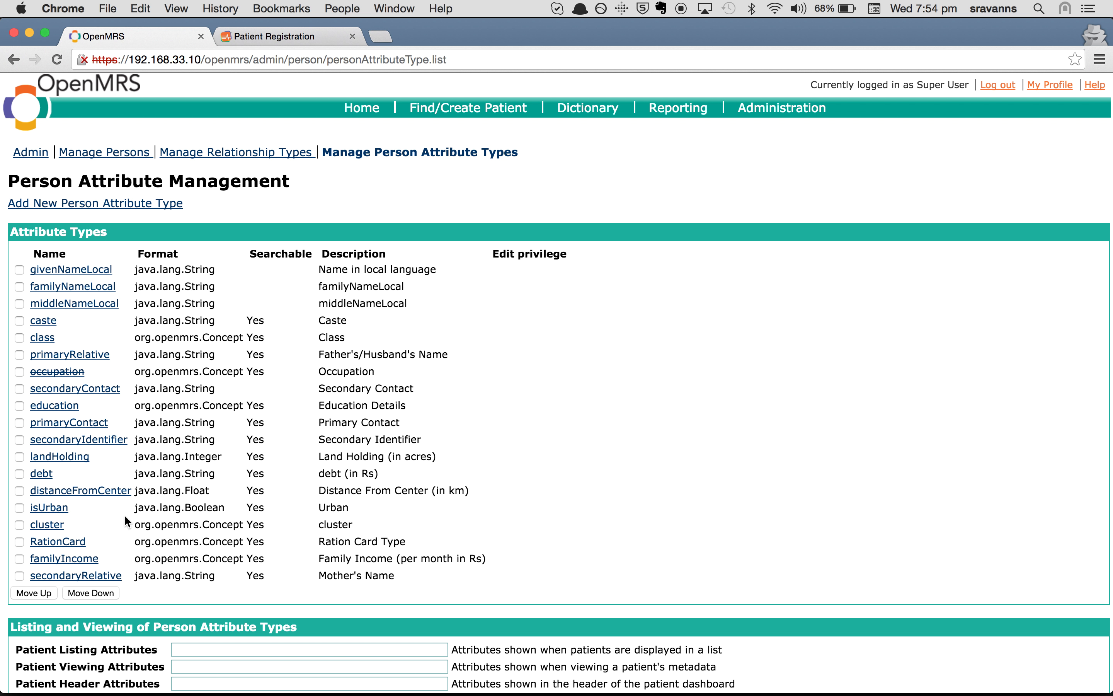
pyautogui.scroll(-1, 138, 515)
pyautogui.moveTo(317, 482); pyautogui.dragTo(368, 481)
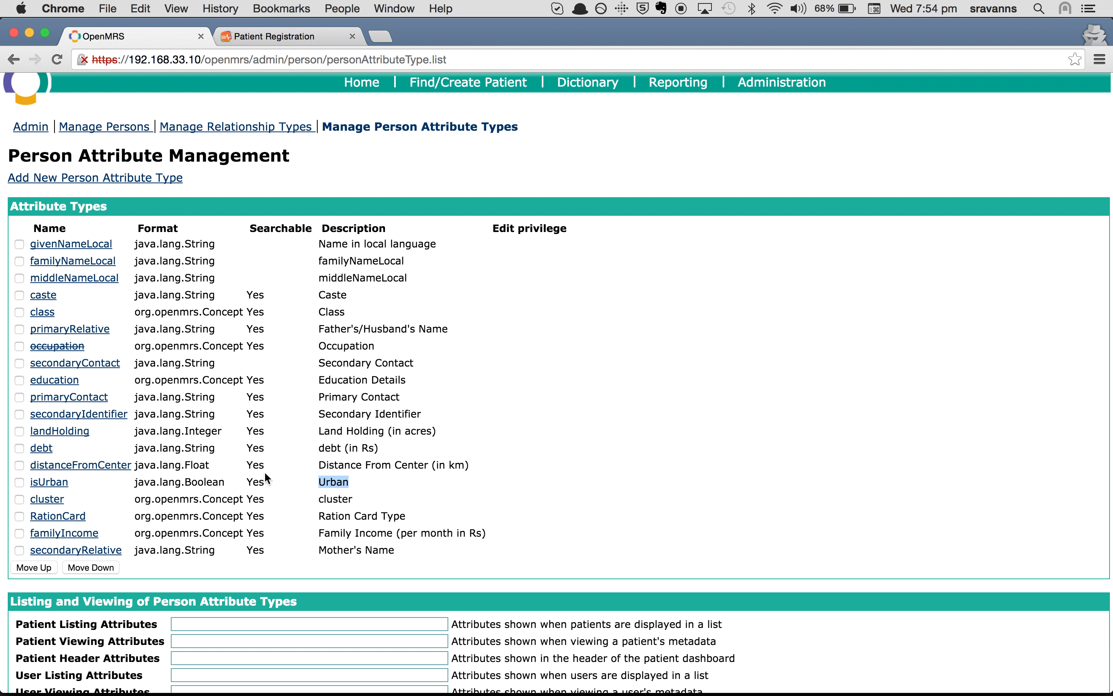
pyautogui.moveTo(74, 482); pyautogui.dragTo(32, 486)
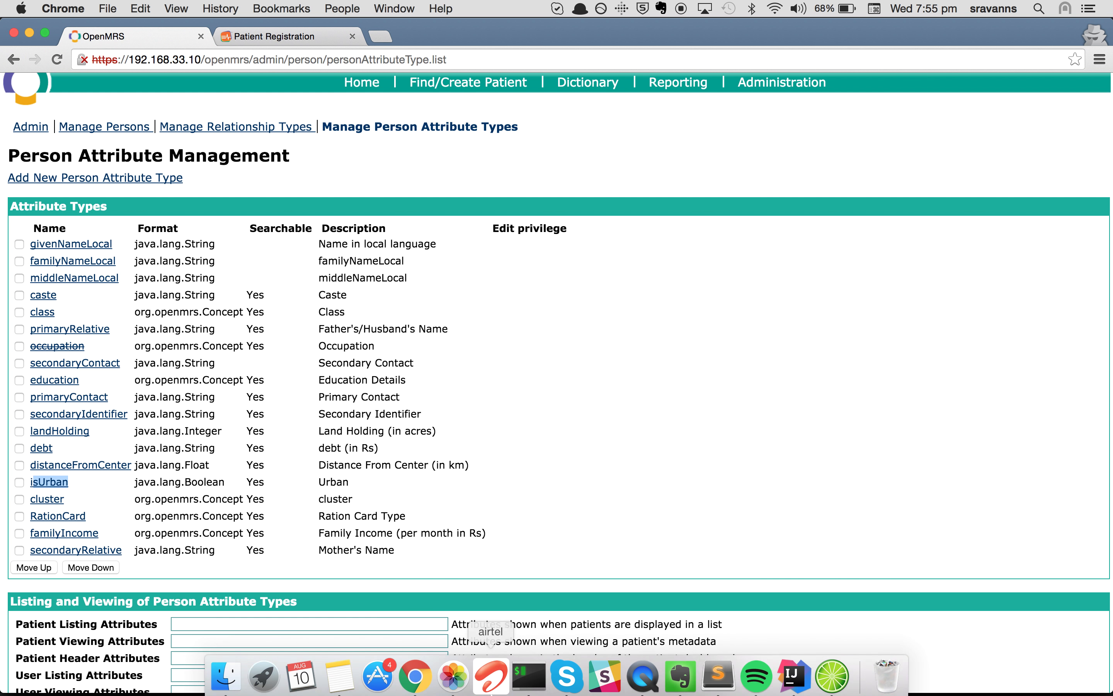
# Switch to iTerm2, reopen app.json in vi and go to the attributes list under hidden.
pyautogui.click(529, 679)
pyautogui.press('Up')
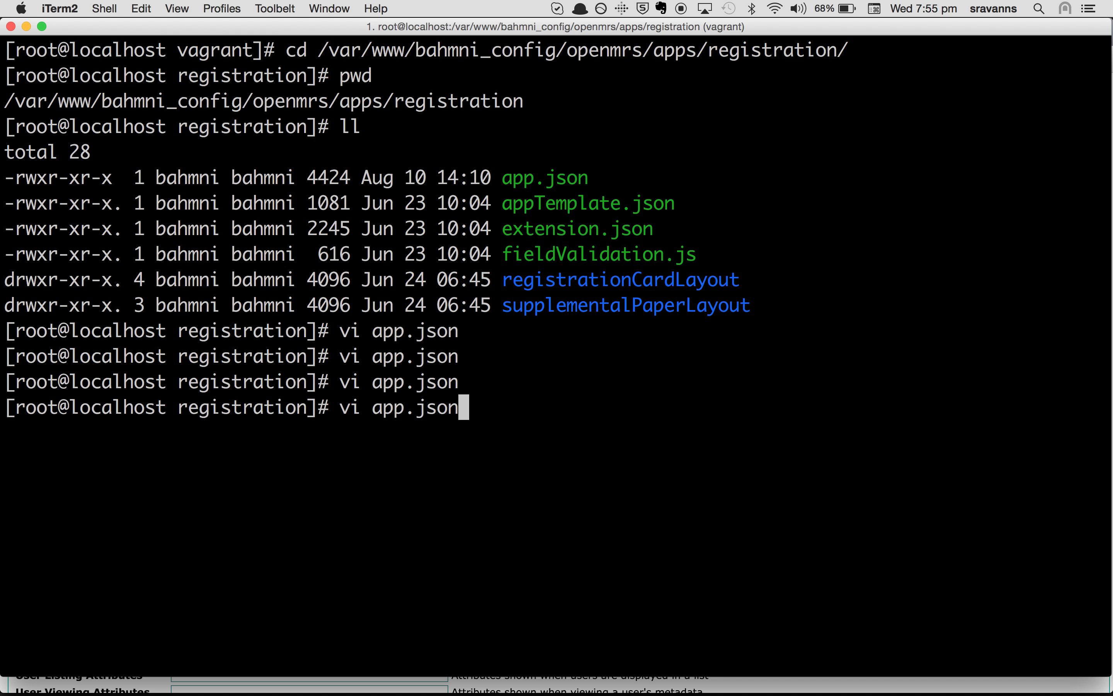
pyautogui.press('Return')
pyautogui.press('Down')
pyautogui.press('Down')
pyautogui.press('Down')
pyautogui.press('Down')
pyautogui.press('Down')
pyautogui.press('Down')
pyautogui.press('Down')
pyautogui.press('Down')
pyautogui.press('Down')
pyautogui.press('Down')
pyautogui.press('Down')
pyautogui.press('Down')
pyautogui.press('Down')
pyautogui.press('Down')
pyautogui.press('Down')
pyautogui.press('Down')
pyautogui.press('Down')
pyautogui.press('Down')
pyautogui.press('Down')
pyautogui.press('Down')
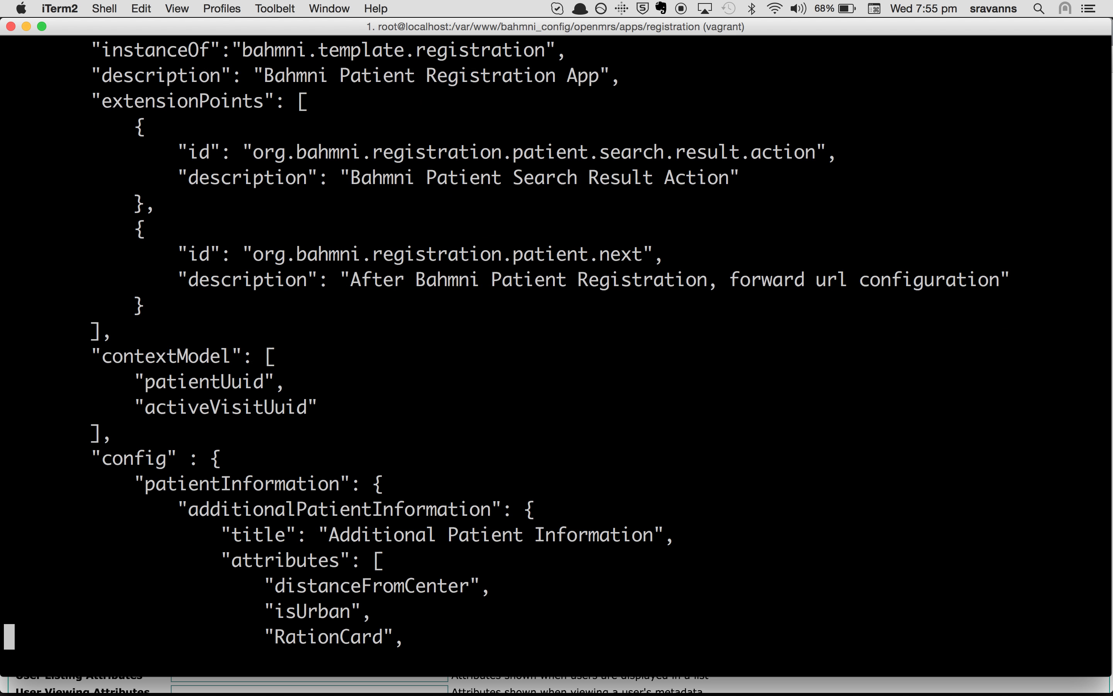
pyautogui.press('Down')
pyautogui.press('Down')
pyautogui.press('Down')
pyautogui.press('Down')
pyautogui.press('Down')
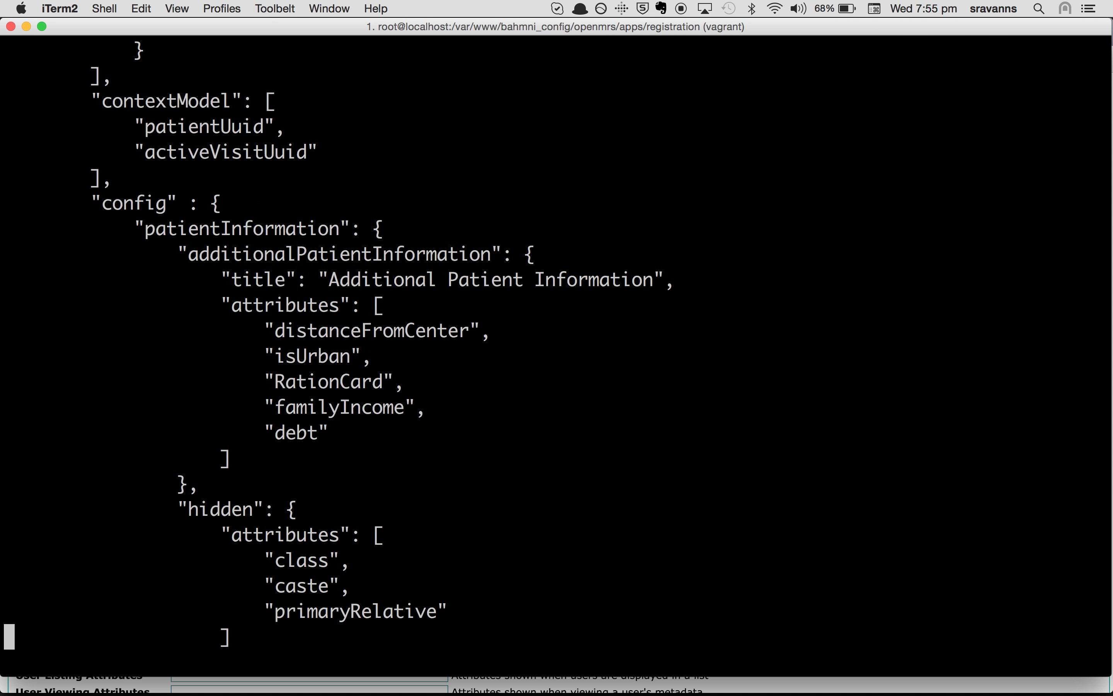
# Add a comma after primaryRelative in the hidden attributes and begin an indented new entry below it with an opening quote.
pyautogui.press('Up')
pyautogui.press('Up')
pyautogui.press('Up')
pyautogui.press('Right')
pyautogui.press('Right')
pyautogui.press('Right')
pyautogui.press('Right')
pyautogui.press('Right')
pyautogui.press('Right')
pyautogui.press('Right')
pyautogui.press('Right')
pyautogui.press('Right')
pyautogui.press('Right')
pyautogui.press('Right')
pyautogui.press('Right')
pyautogui.press('Right')
pyautogui.press('Right')
pyautogui.press('Right')
pyautogui.press('Right')
pyautogui.press('Right')
pyautogui.press('Right')
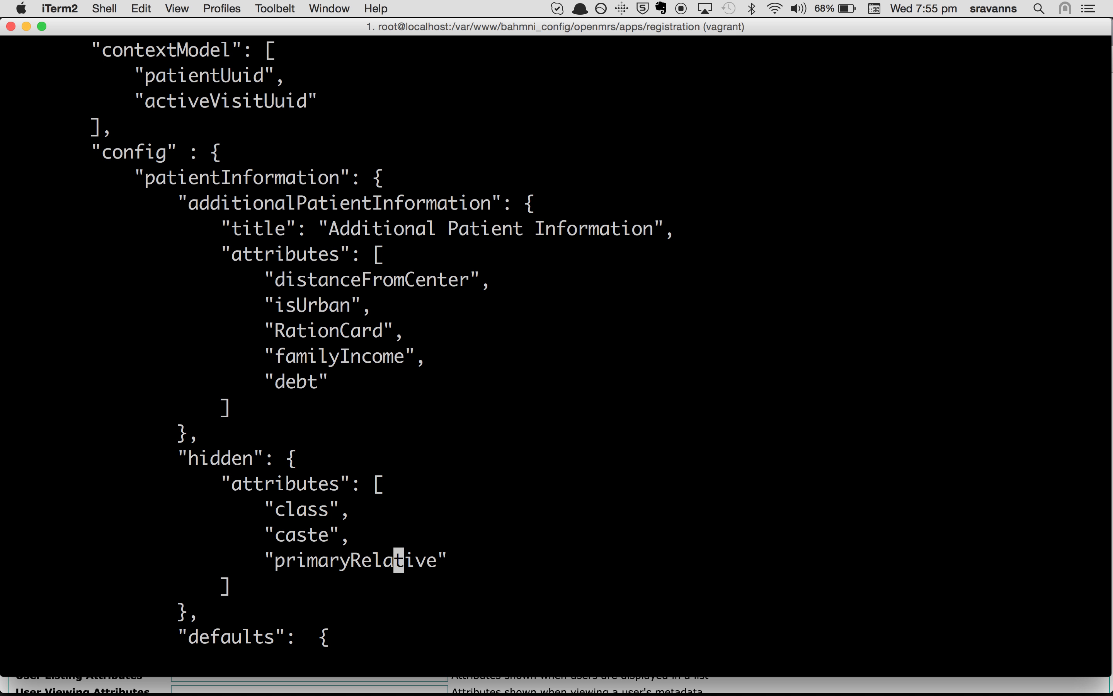
pyautogui.press('i')
pyautogui.press('Right')
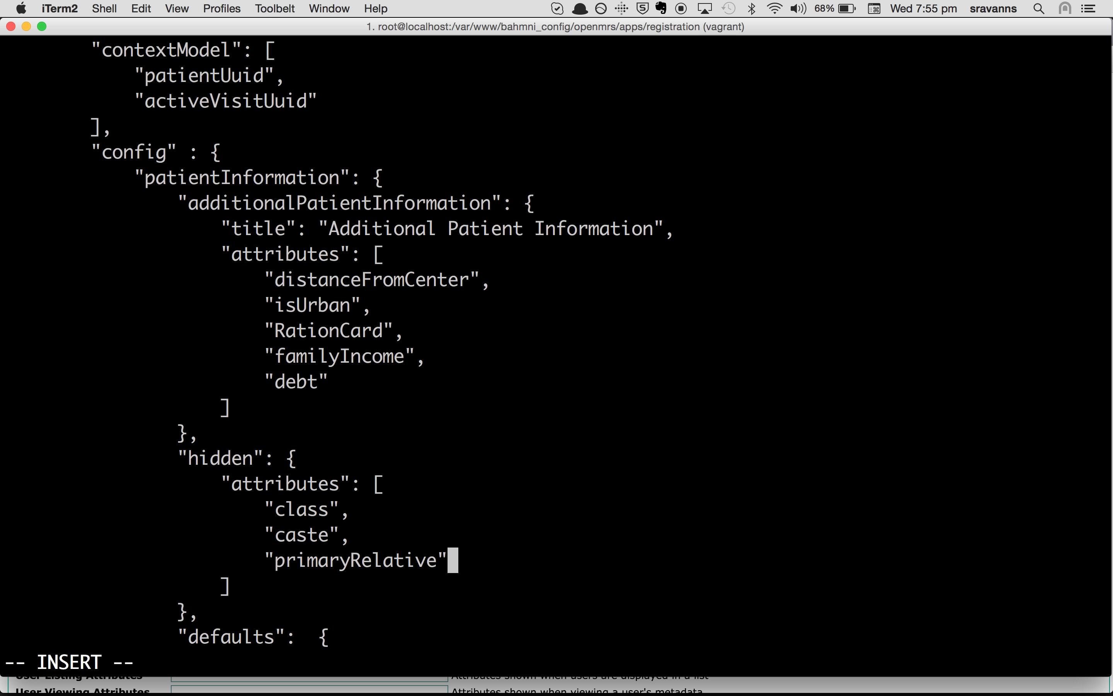
pyautogui.write(',')
pyautogui.press('Return')
pyautogui.press('Tab')
pyautogui.press('Tab')
pyautogui.write('"')
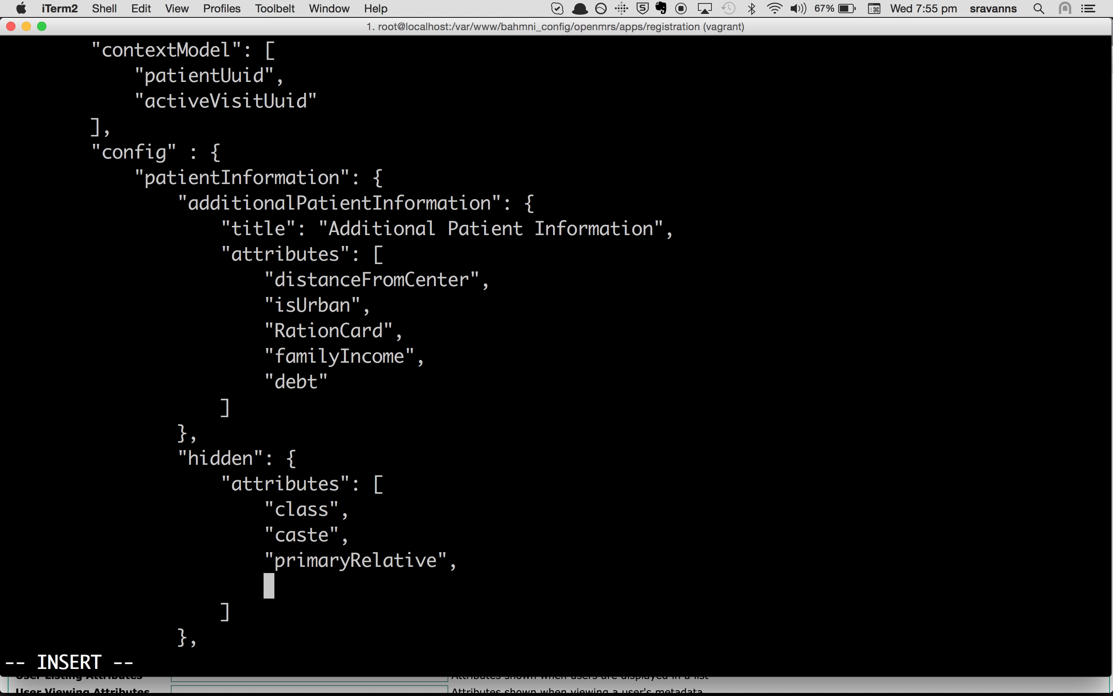
# Paste the copied attribute name, complete the entry as "isUrban", then save app.json and quit vi.
pyautogui.press('super+v')
pyautogui.press('Left')
pyautogui.press('Left')
pyautogui.press('Left')
pyautogui.press('Left')
pyautogui.press('Left')
pyautogui.press('Left')
pyautogui.write('i')
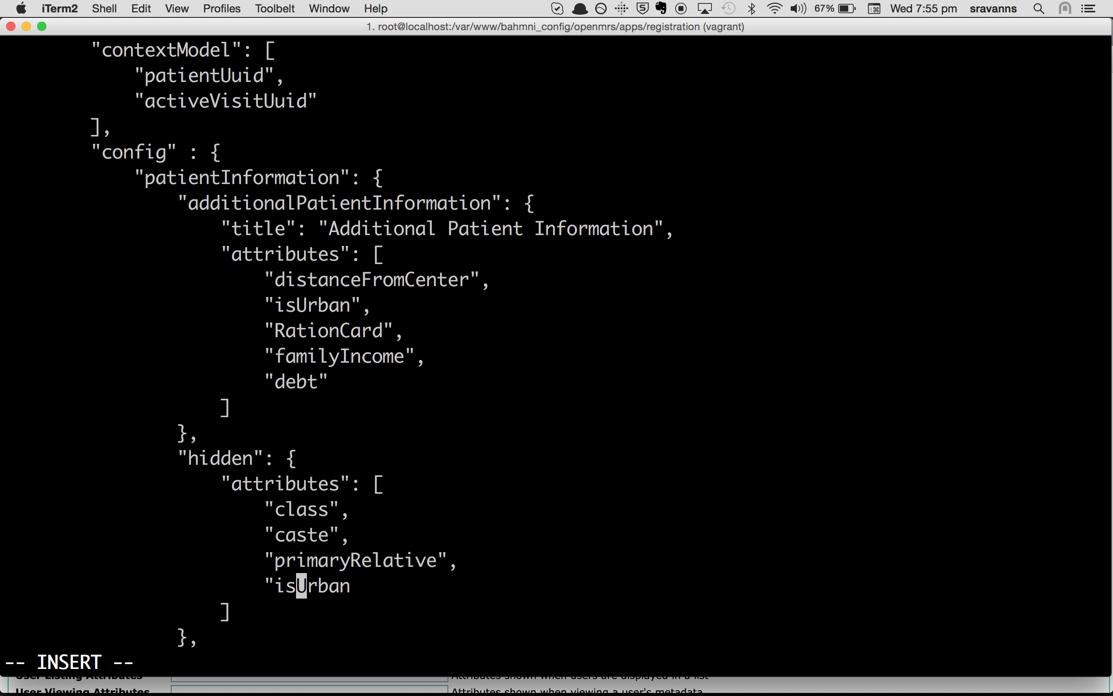
pyautogui.press('End')
pyautogui.write('"')
pyautogui.press('Escape')
pyautogui.write(':wq')
pyautogui.press('Return')
# Reopen app.json in vi and check the isUrban entry in the attributes list under hidden.
pyautogui.press('Up')
pyautogui.press('Return')
pyautogui.press('Down')
pyautogui.press('Down')
pyautogui.press('Down')
pyautogui.press('Down')
pyautogui.press('Down')
pyautogui.press('Down')
pyautogui.press('Down')
pyautogui.press('Down')
pyautogui.press('Down')
pyautogui.press('Down')
pyautogui.press('Down')
pyautogui.press('Down')
pyautogui.press('Down')
pyautogui.press('Down')
pyautogui.press('Down')
pyautogui.press('Down')
pyautogui.press('Down')
pyautogui.press('Down')
pyautogui.press('Down')
pyautogui.press('Down')
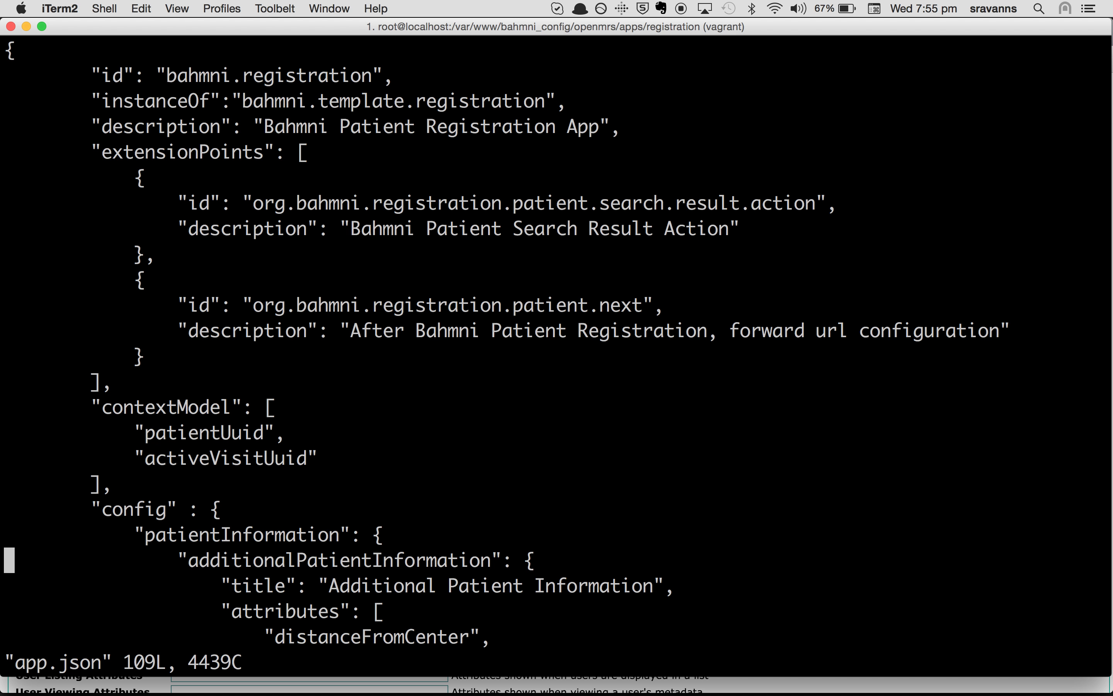
pyautogui.press('Down')
pyautogui.press('Down')
pyautogui.press('Down')
pyautogui.press('Down')
pyautogui.press('Down')
pyautogui.press('Down')
pyautogui.press('Down')
pyautogui.press('Down')
pyautogui.press('Down')
pyautogui.press('Down')
pyautogui.press('Down')
pyautogui.press('Down')
pyautogui.press('Down')
pyautogui.press('Down')
pyautogui.press('Down')
pyautogui.press('Down')
pyautogui.press('Down')
pyautogui.press('Down')
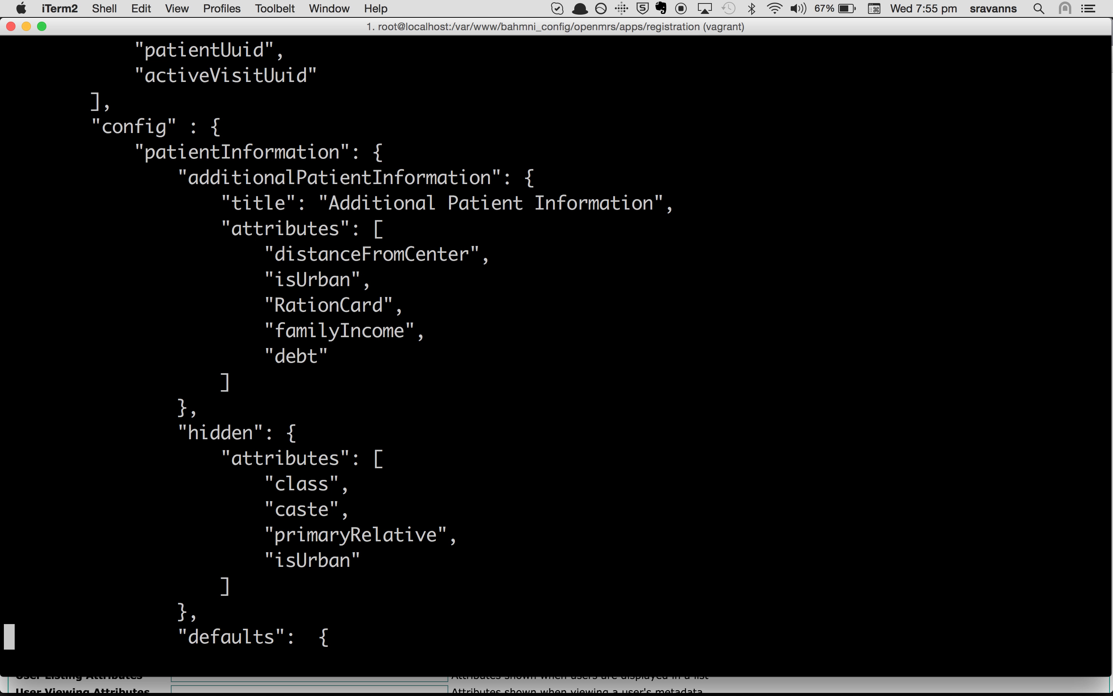
pyautogui.moveTo(275, 561); pyautogui.dragTo(354, 561)
# Switch to the Bahmni registration form in Chrome, reload it and expand Additional Patient Information to check whether Urban is hidden.
pyautogui.press('super+Tab')
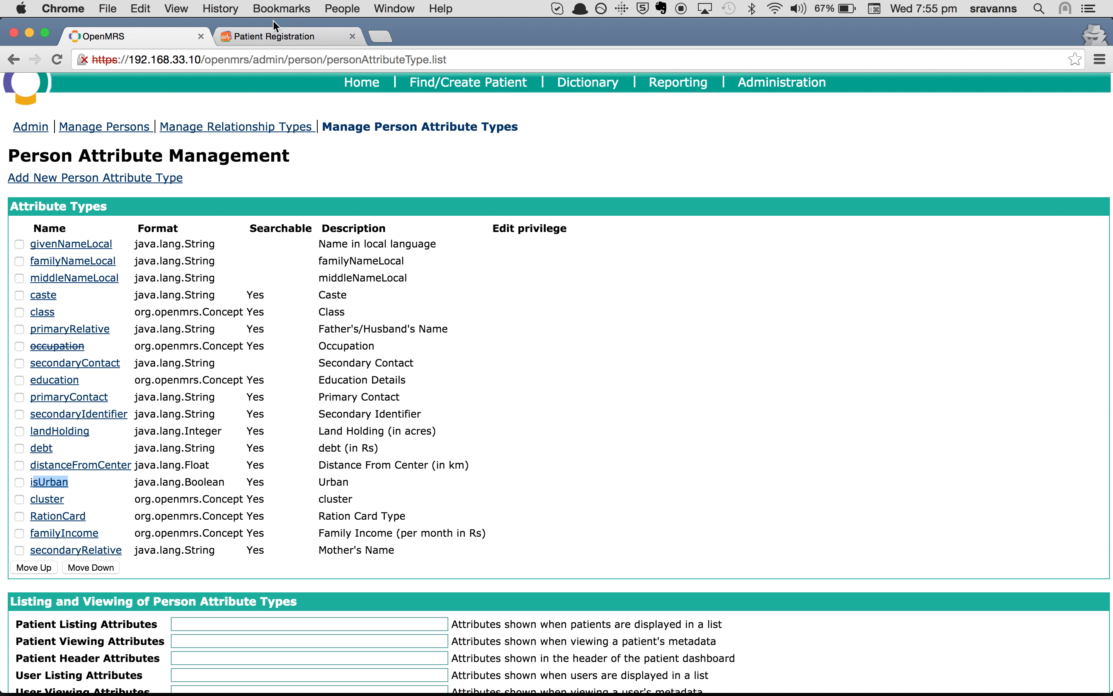
pyautogui.click(263, 39)
pyautogui.click(467, 300)
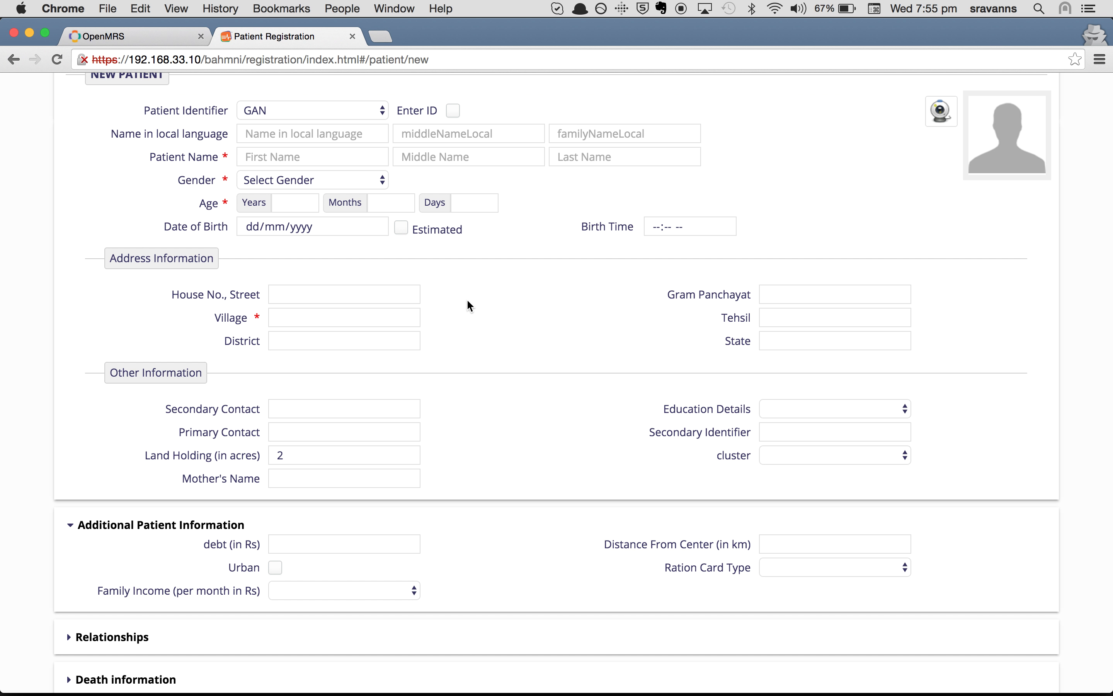
pyautogui.press('super+r')
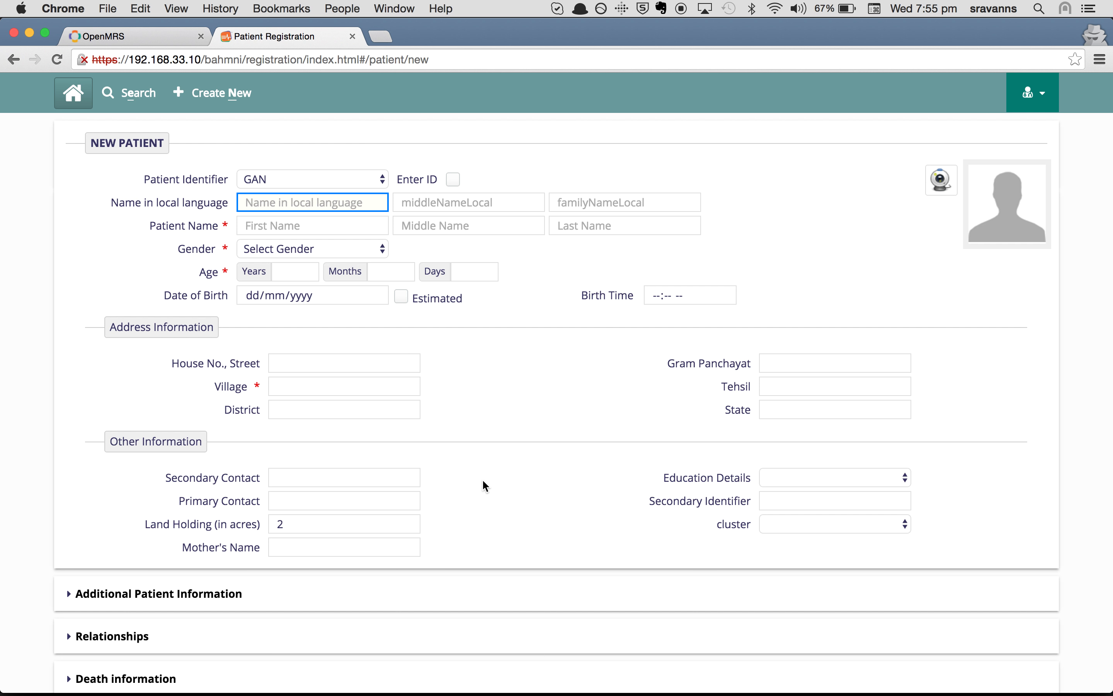
pyautogui.scroll(-3, 316, 505)
pyautogui.click(288, 515)
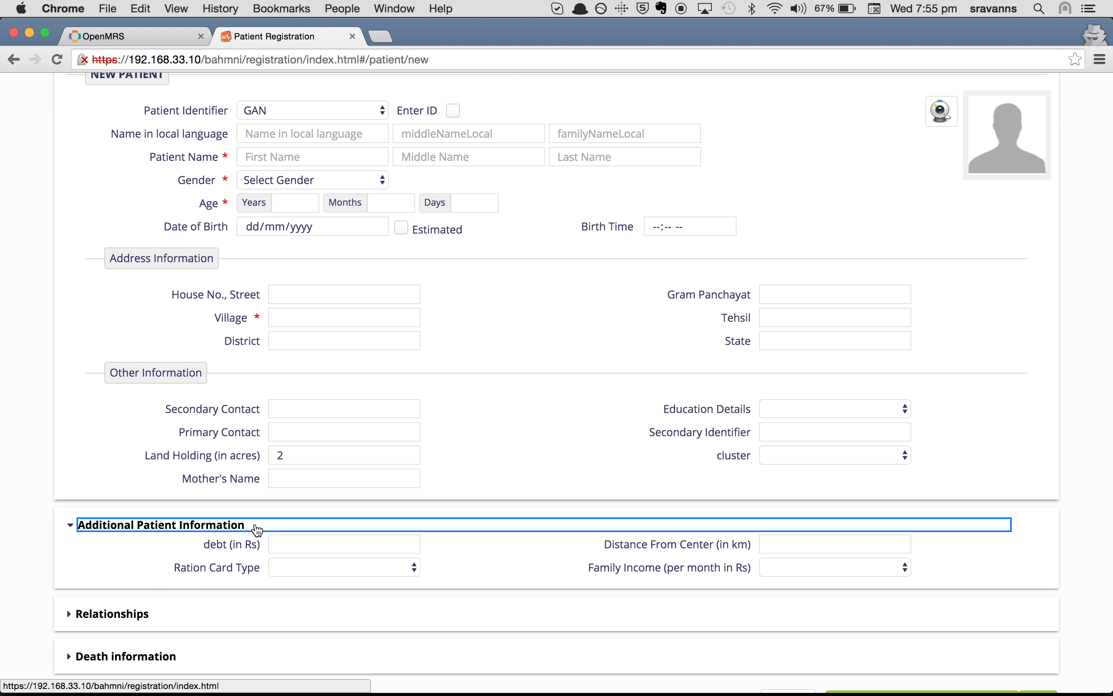